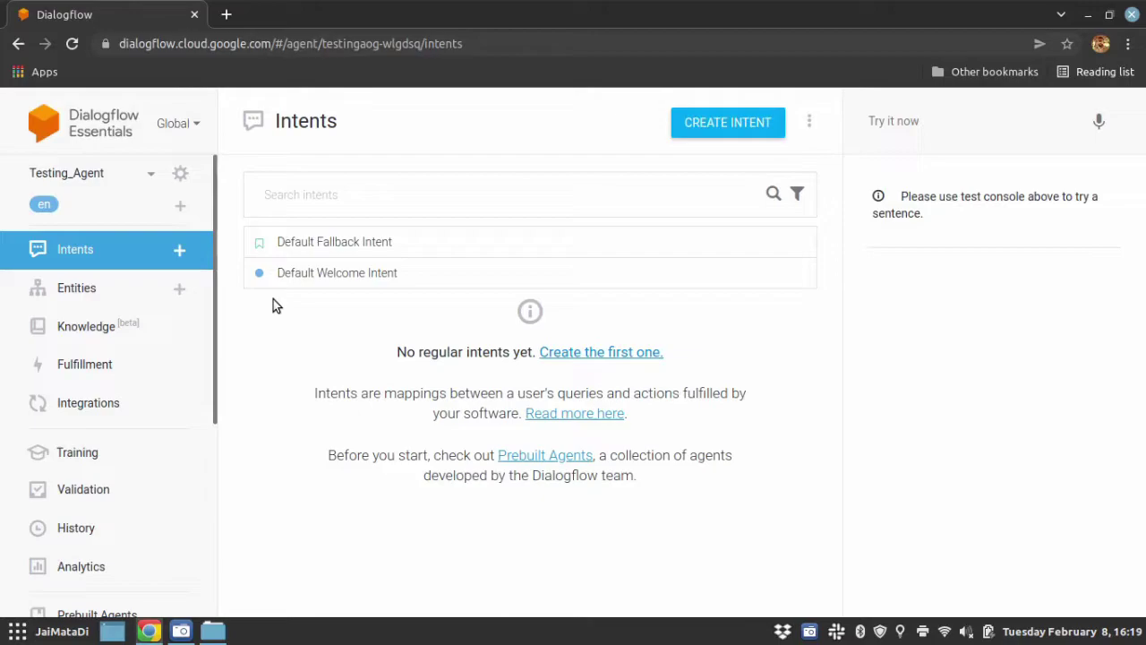
- Search the web for "dialogflow entities" in a new browser tab and open the System entities documentation page
left_click(227, 14)
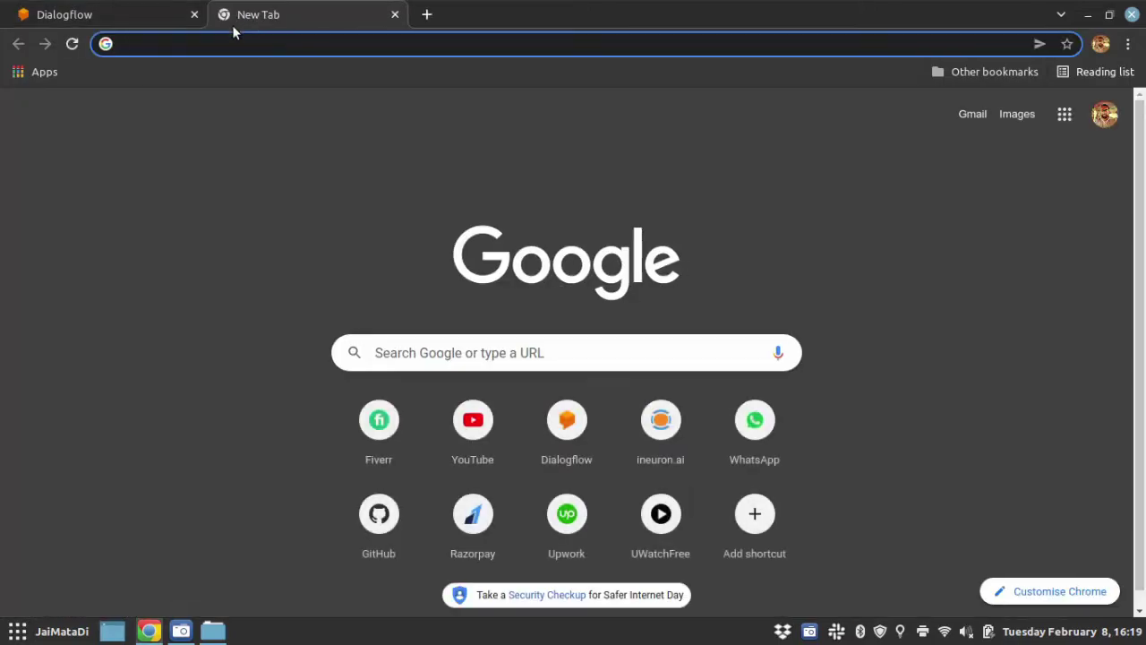
type("dialogf")
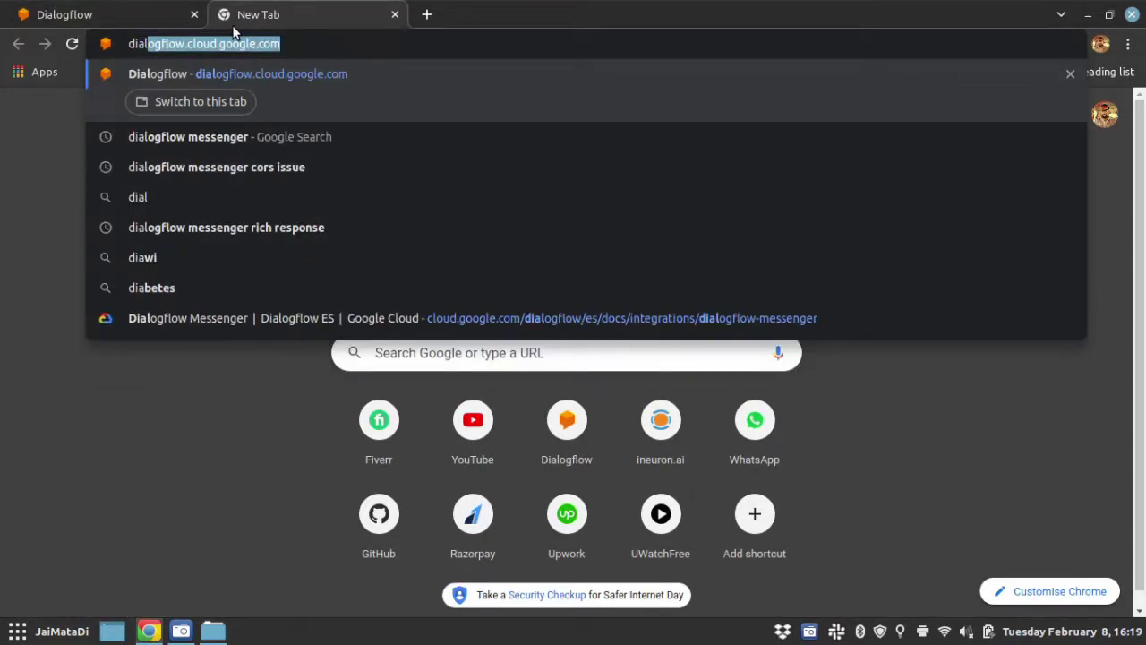
key("BackSpace")
type("gflo")
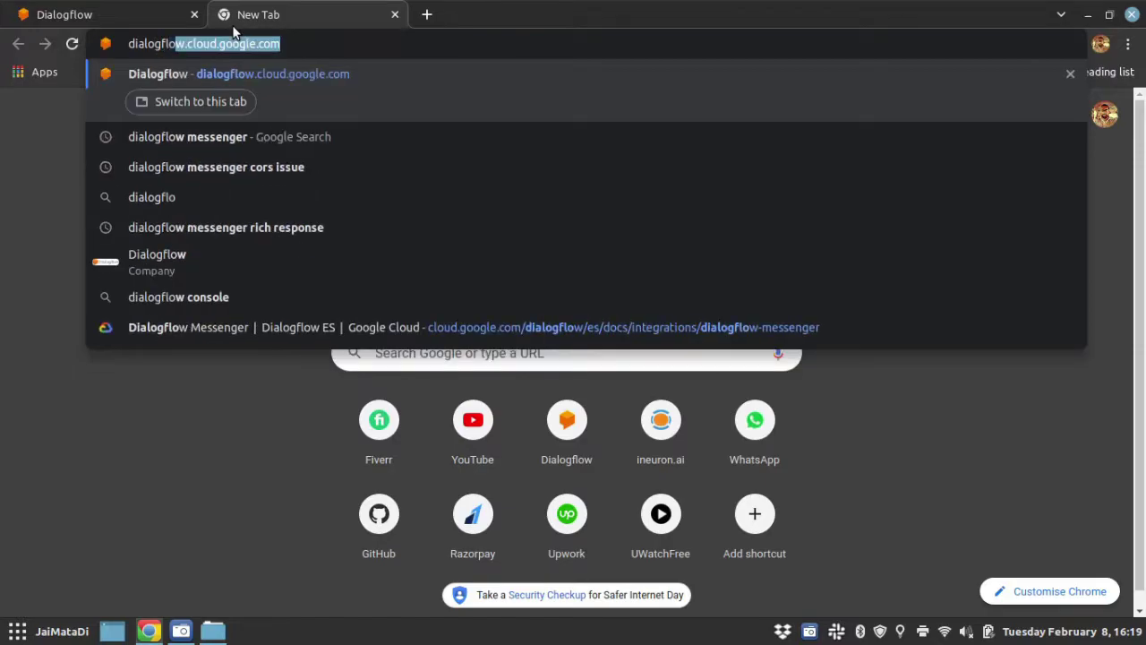
type("w entities")
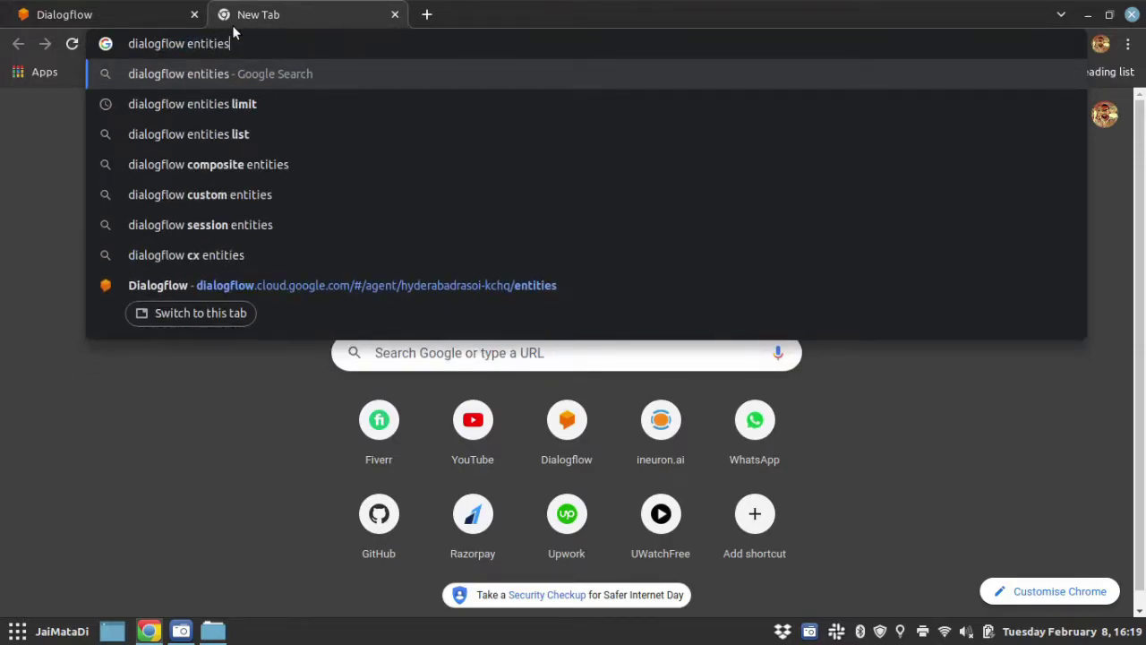
key("Return")
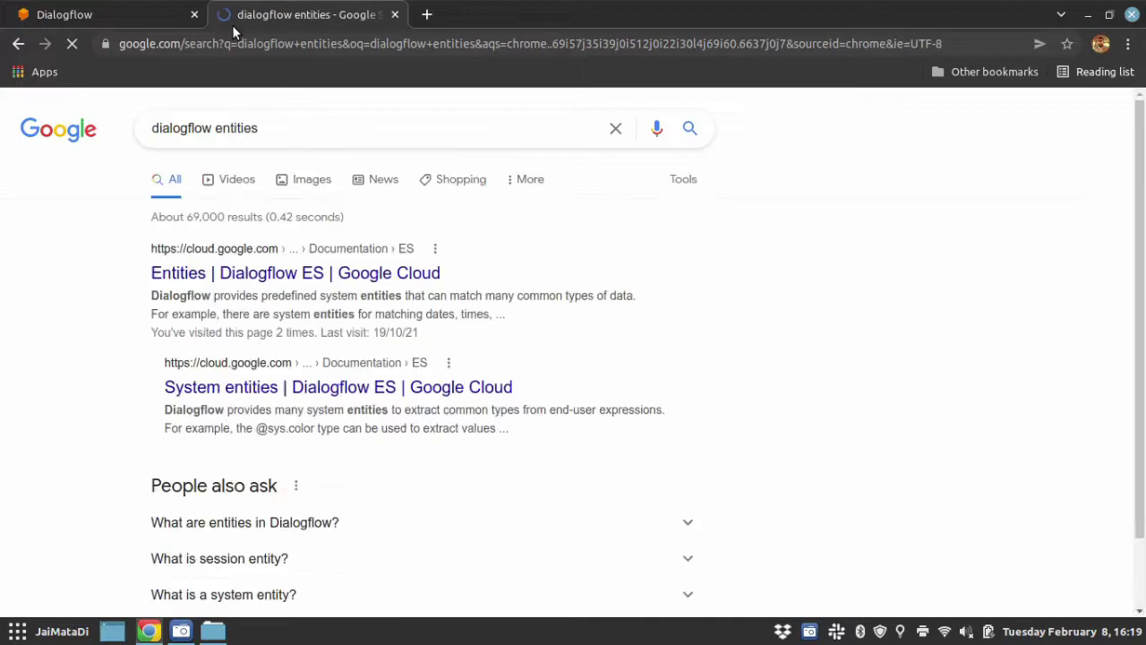
left_click(283, 385)
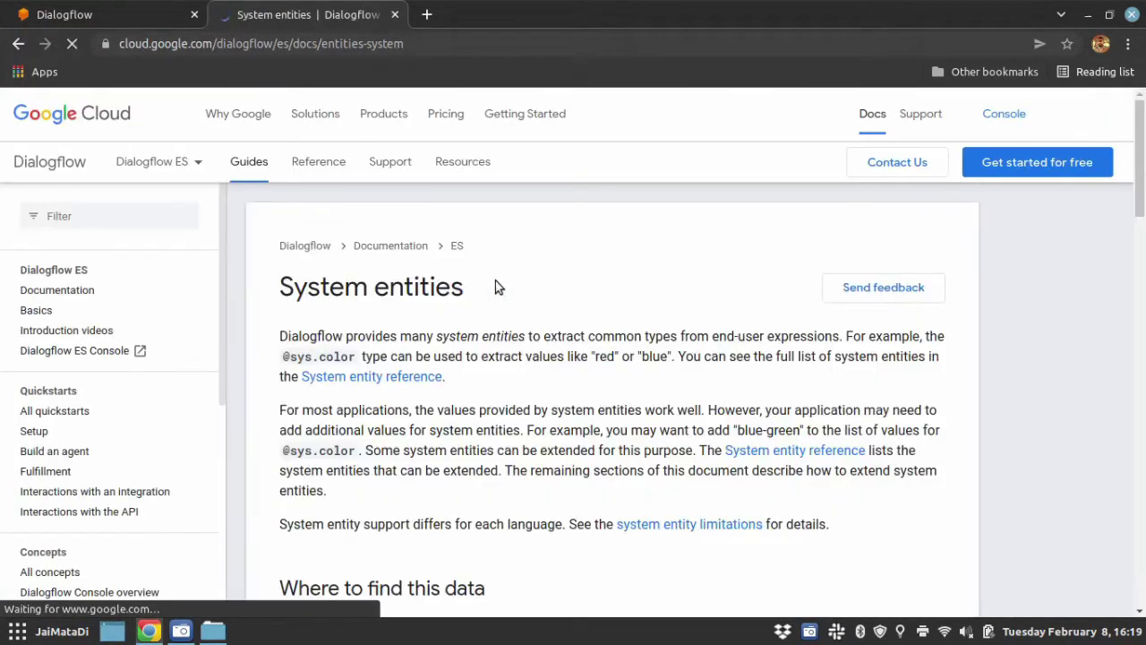
- Open the System entity reference linked in the System entities introduction in a new tab
scroll(496, 278, "down", 1)
scroll(501, 283, "down", 3)
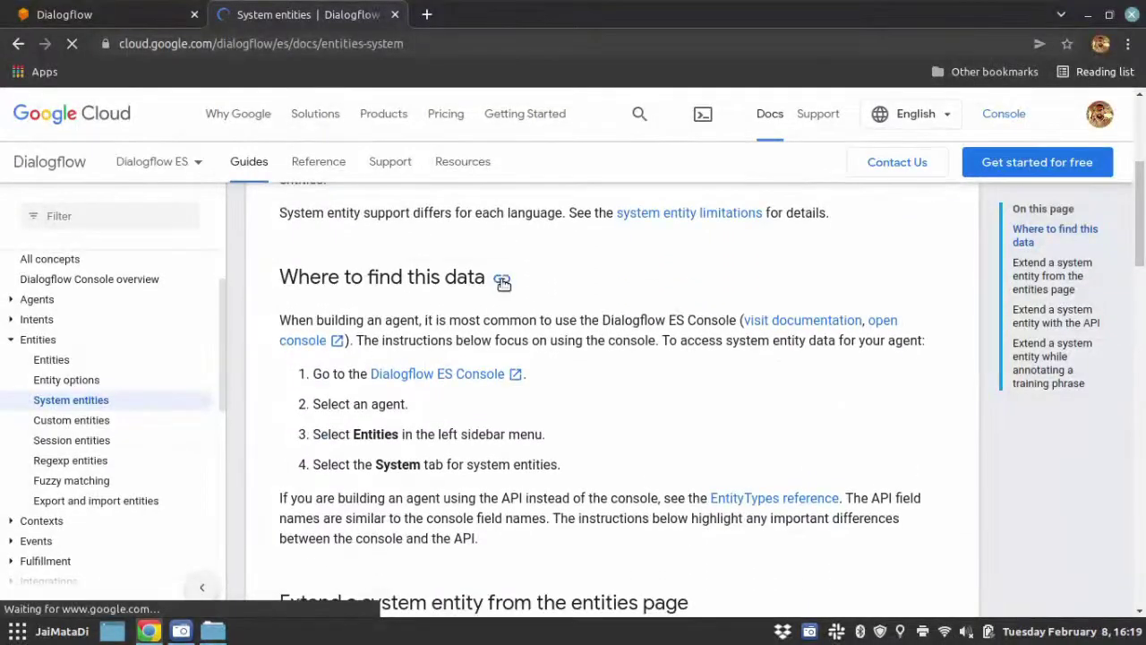
scroll(504, 281, "up", 4)
scroll(504, 284, "down", 4)
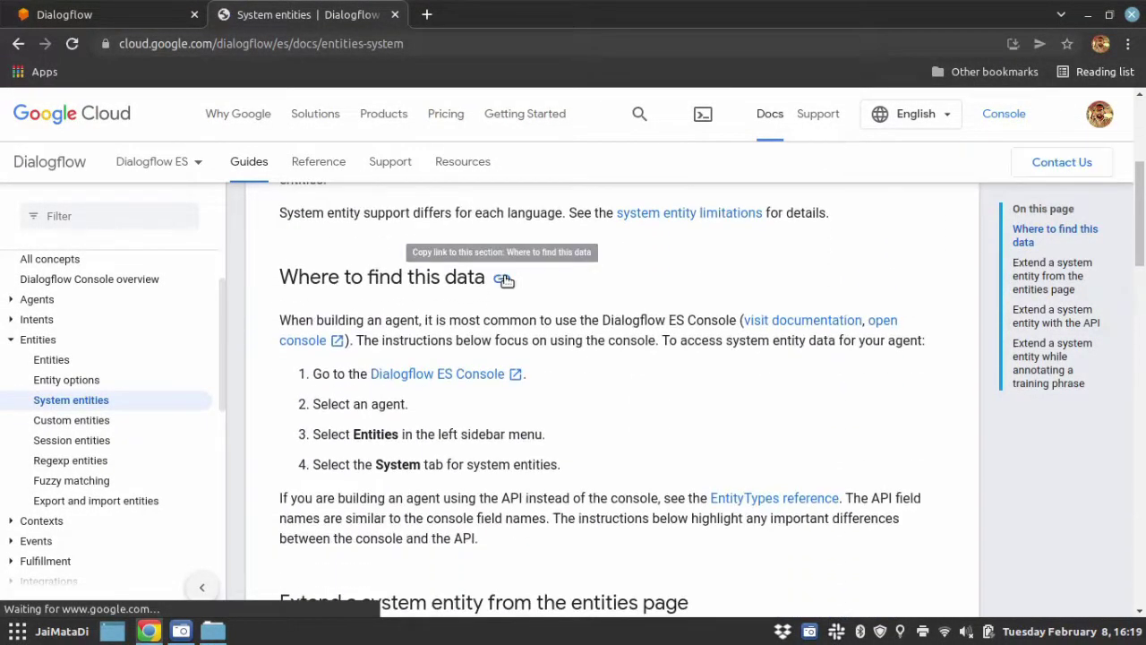
scroll(501, 289, "up", 2)
scroll(501, 288, "down", 1)
right_click(371, 289)
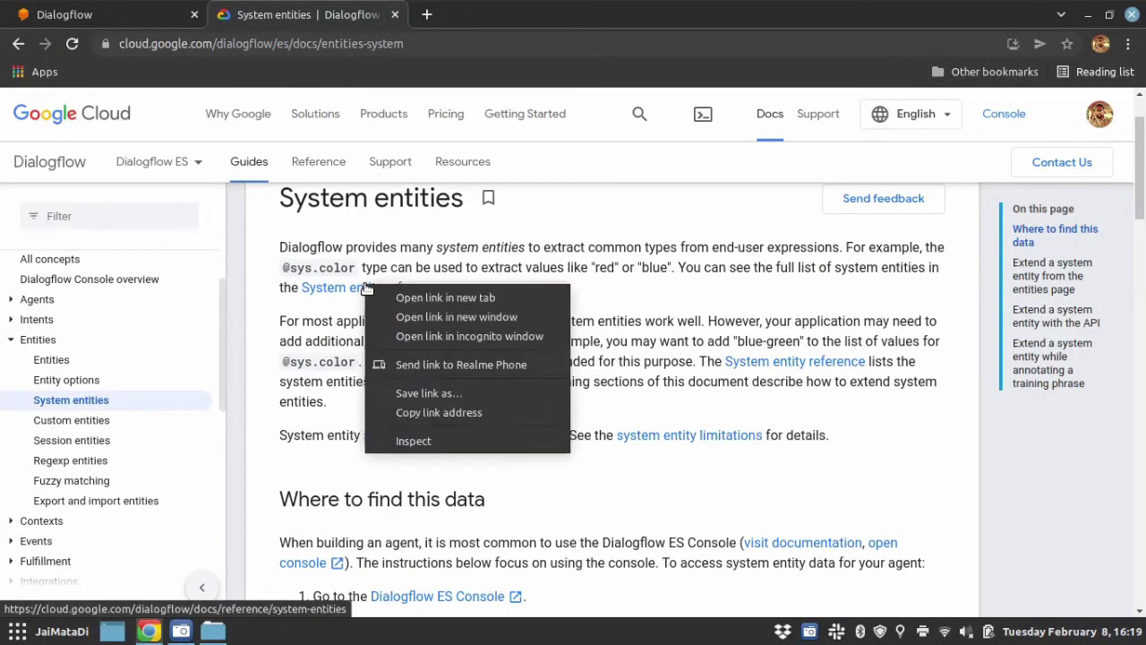
left_click(395, 299)
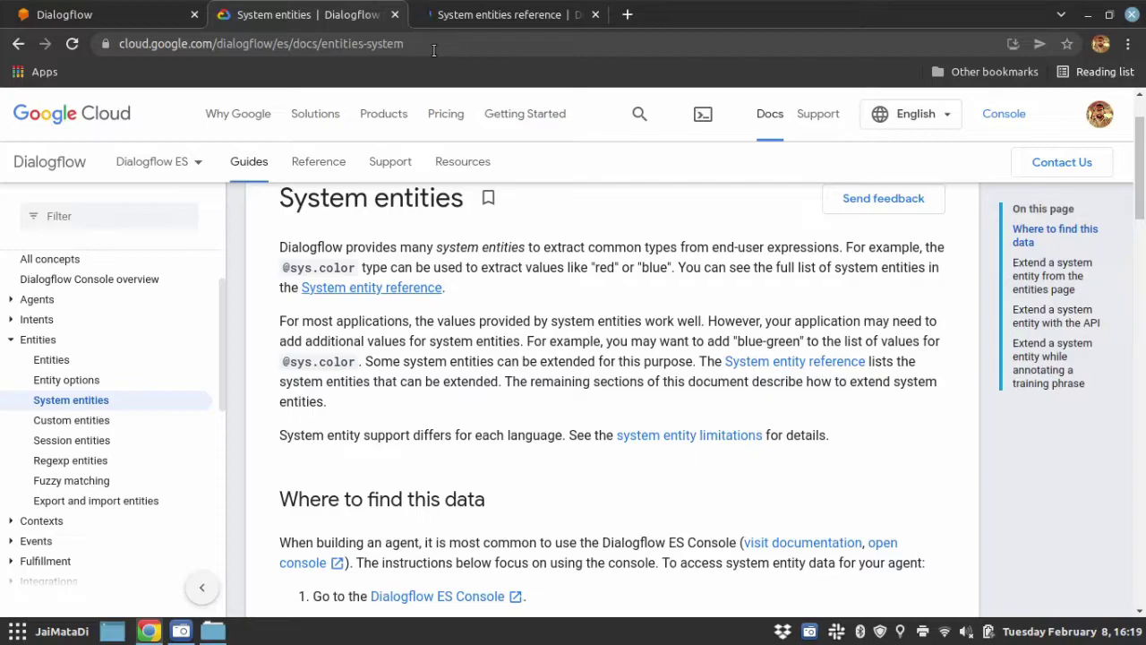
- Skim the sections on extending system entities and examine the entity names and descriptions listed on the System entities reference page
scroll(531, 259, "down", 2)
scroll(538, 260, "down", 8)
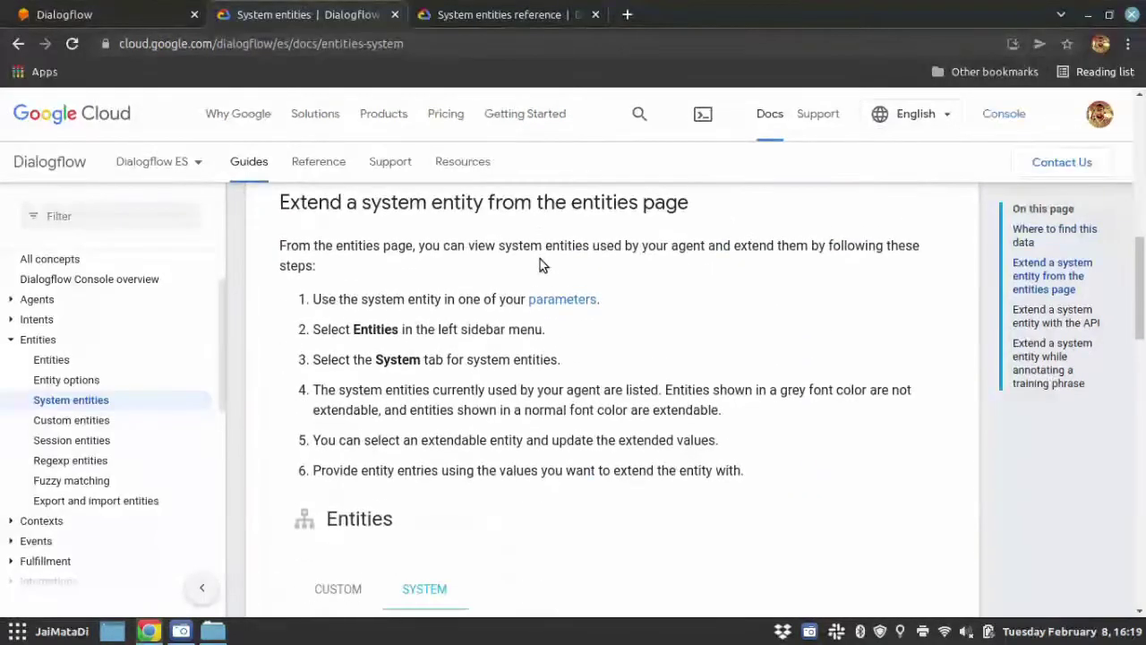
scroll(548, 265, "down", 8)
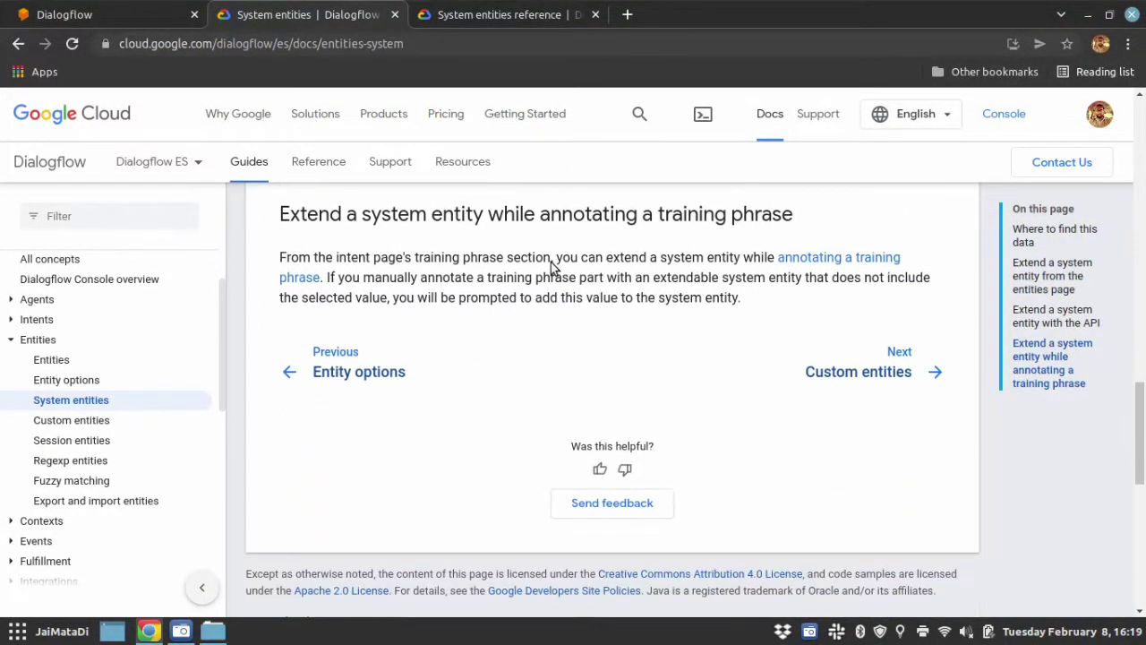
left_click(501, 15)
scroll(605, 278, "down", 6)
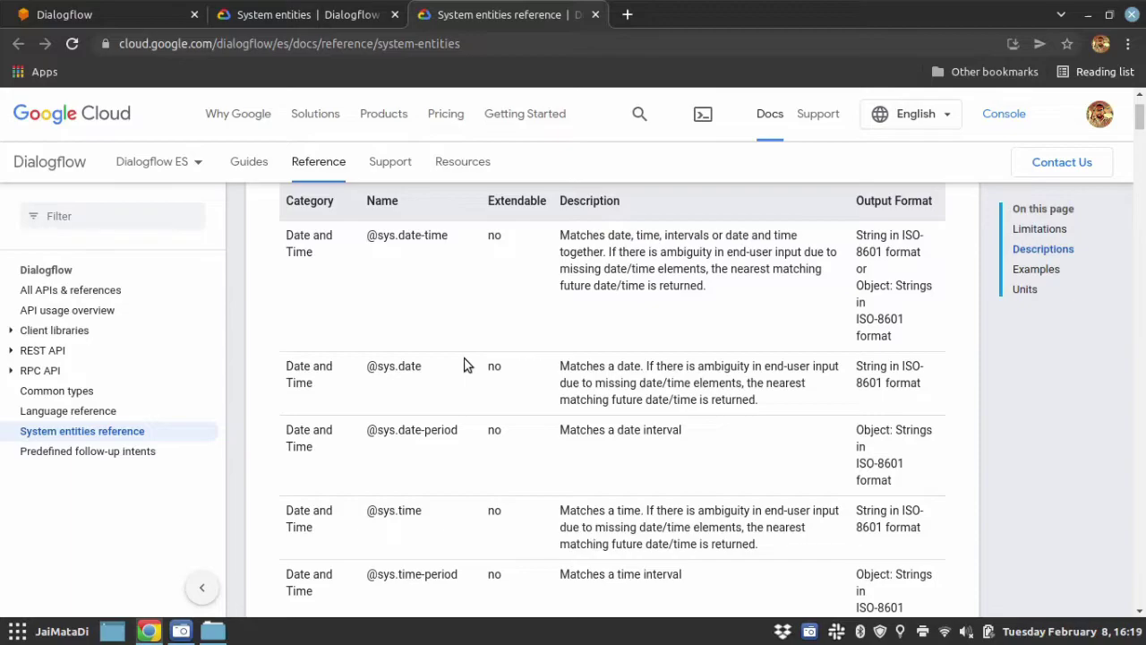
left_click_drag(382, 240, 445, 240)
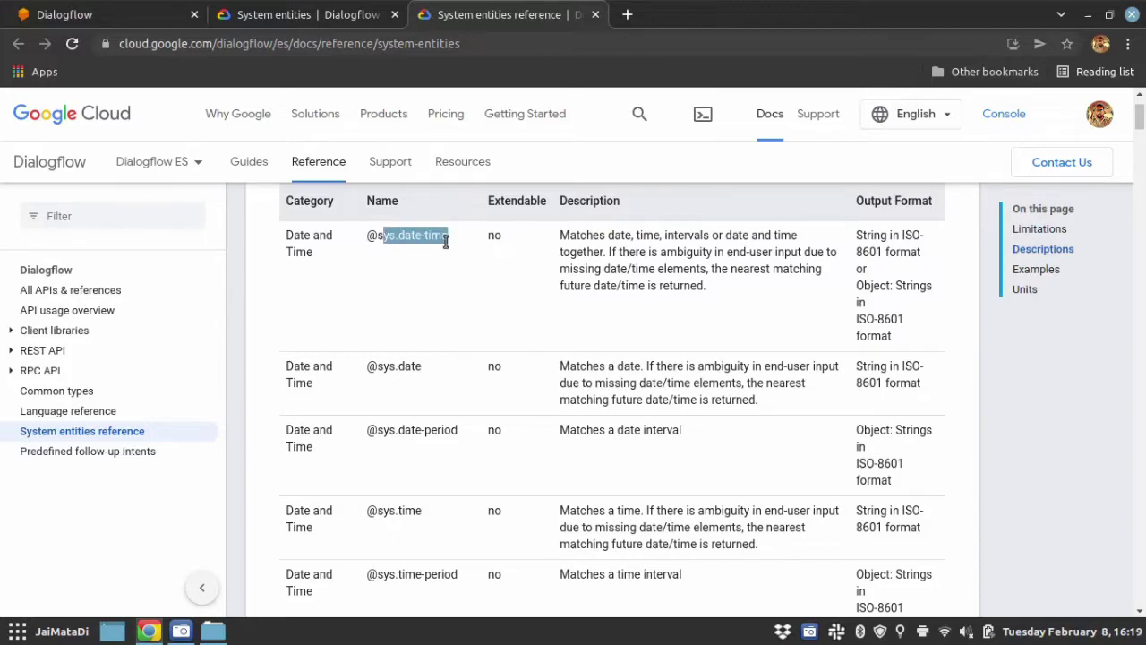
scroll(443, 243, "down", 6)
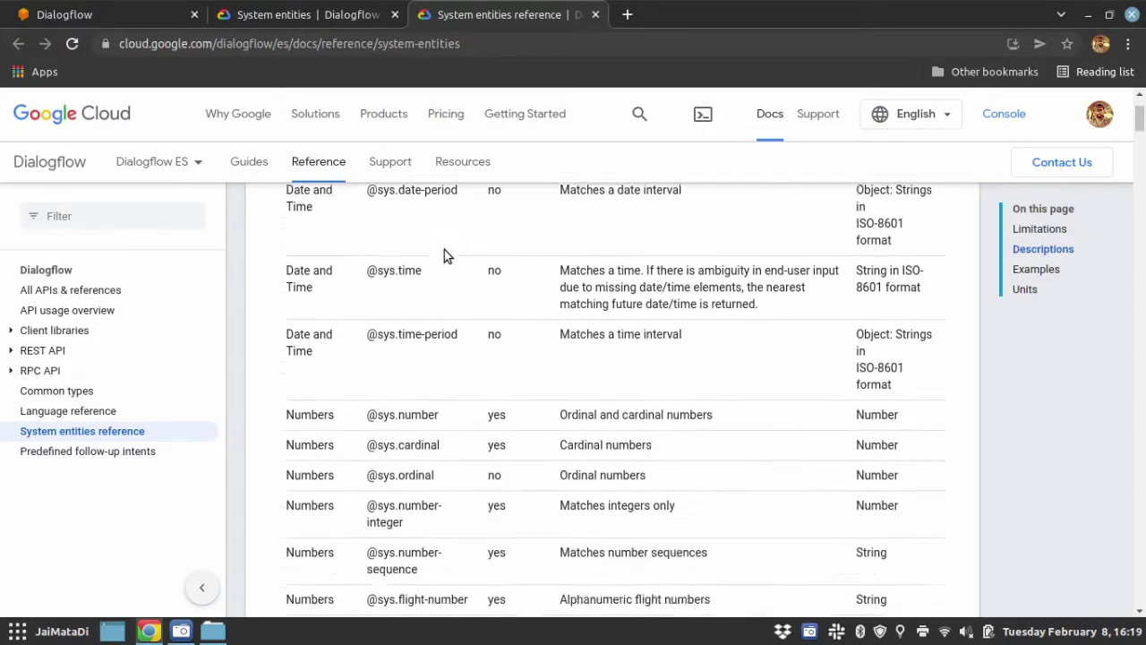
scroll(444, 249, "down", 4)
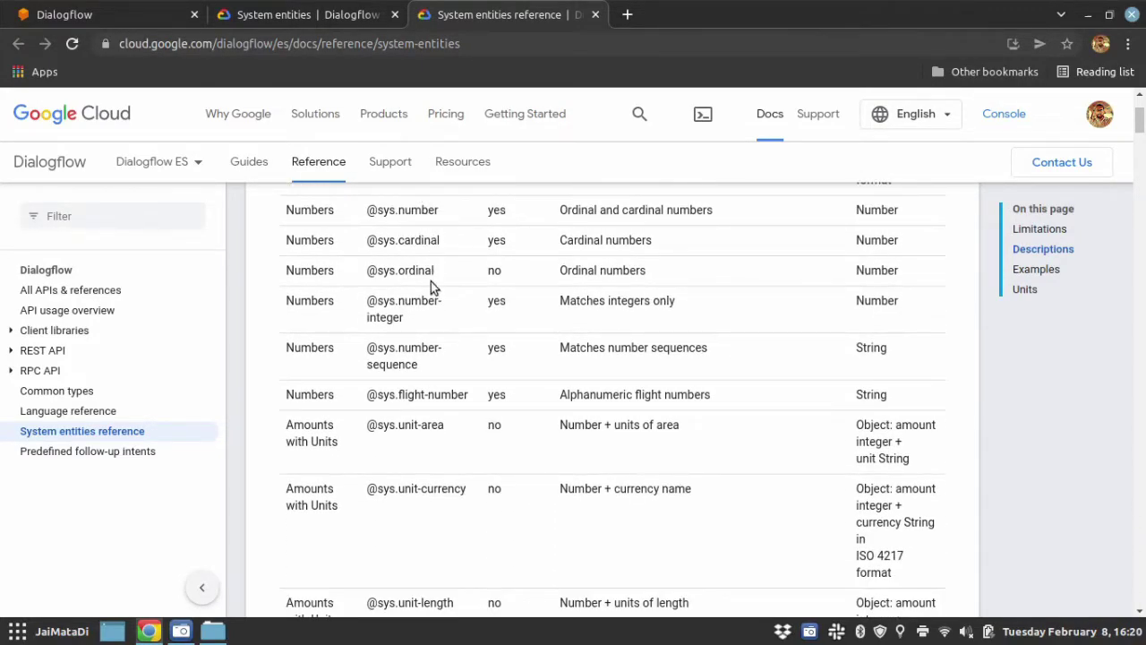
scroll(430, 285, "down", 1)
scroll(435, 295, "down", 1)
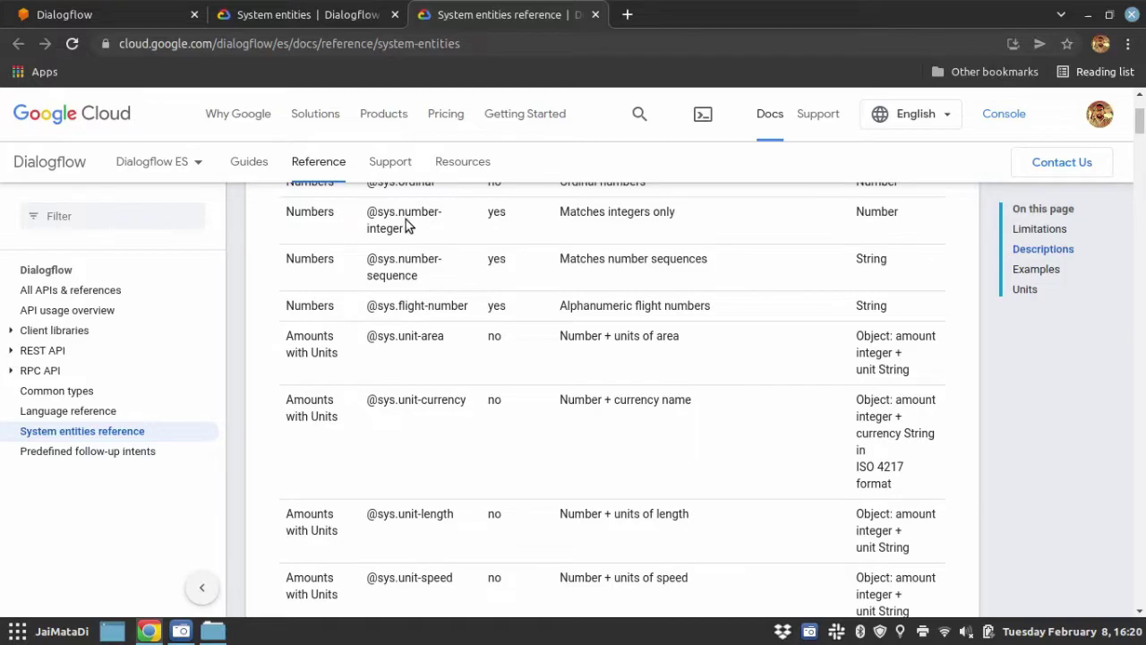
scroll(444, 304, "down", 2)
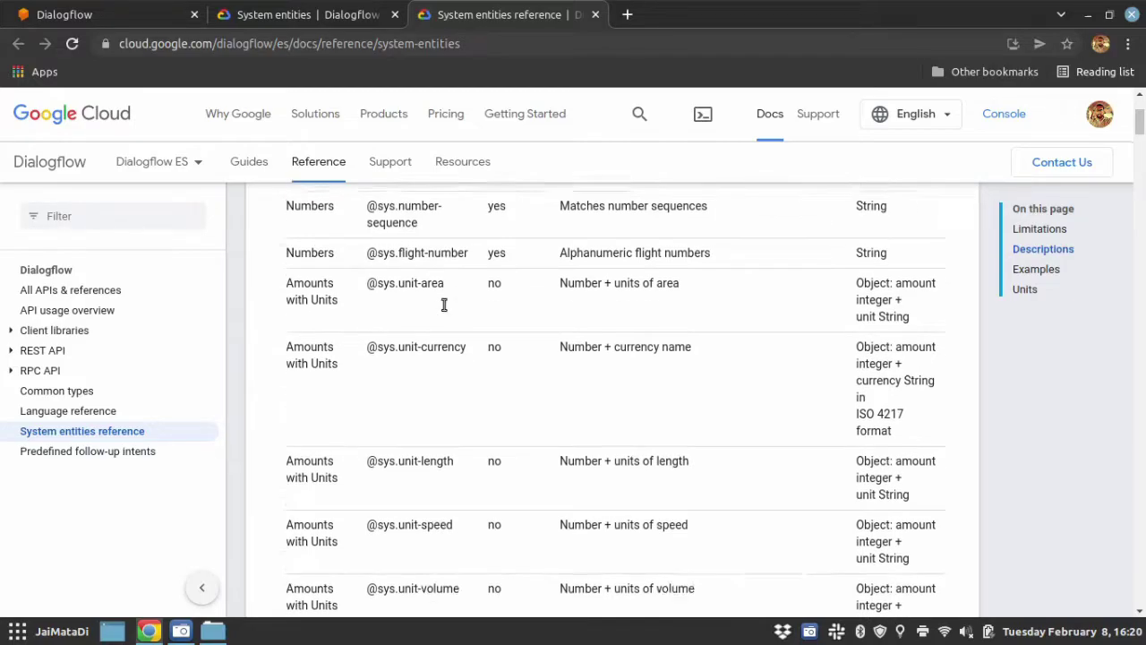
scroll(445, 368, "down", 4)
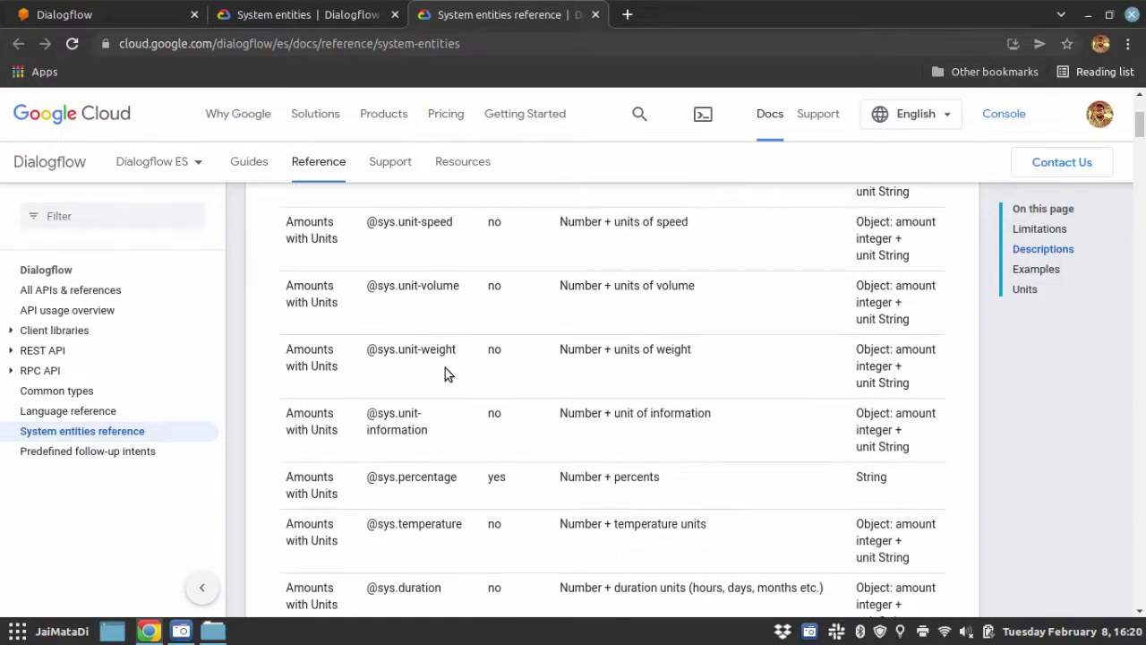
scroll(447, 371, "down", 2)
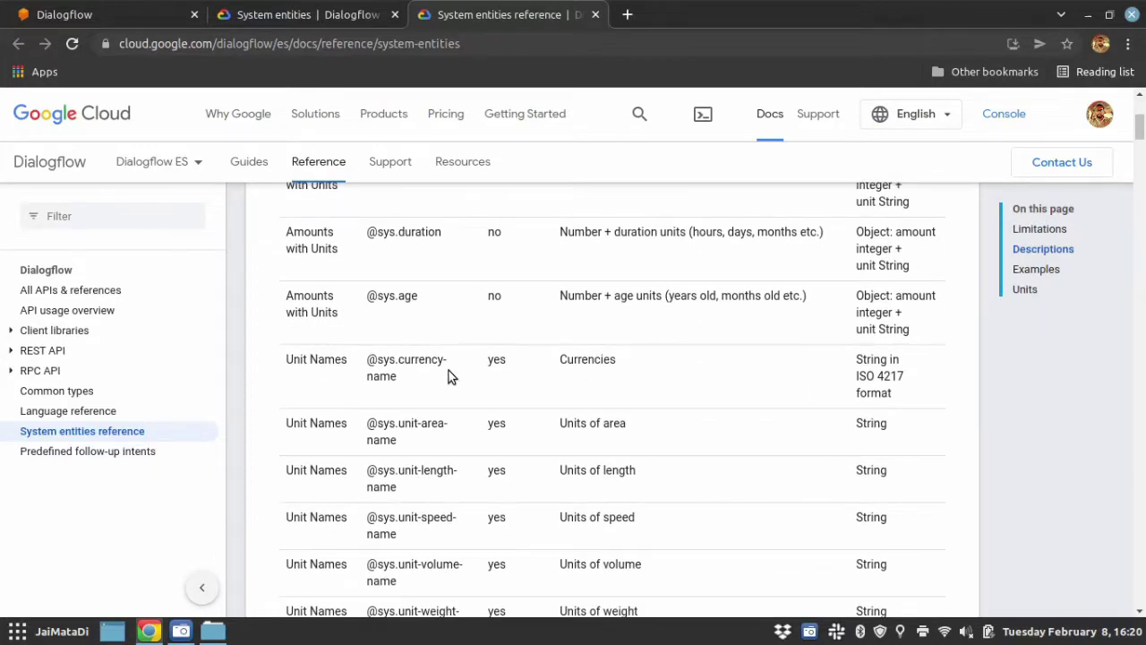
scroll(450, 376, "down", 3)
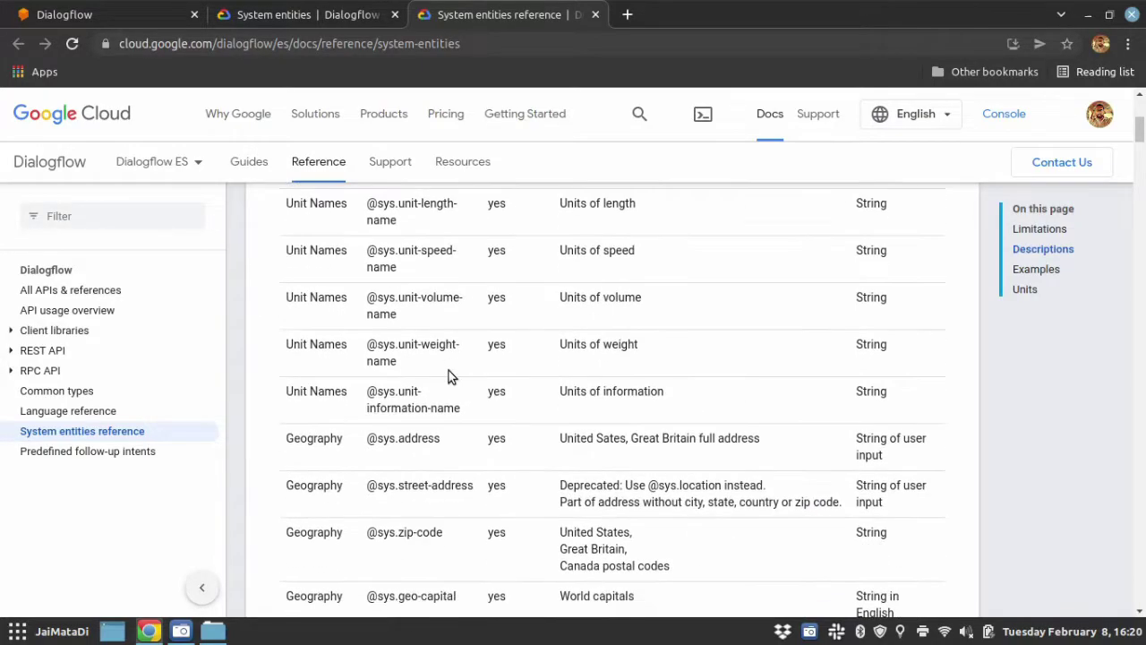
- Return to the Dialogflow console and create a new intent named "Identify Number"
left_click(97, 16)
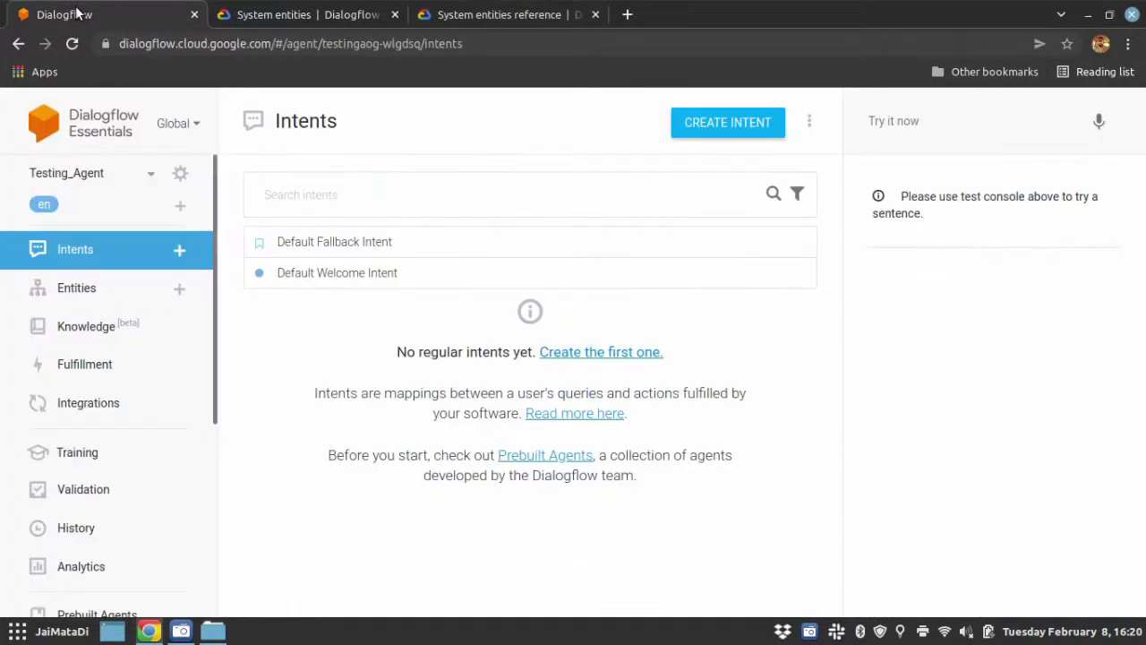
left_click(710, 126)
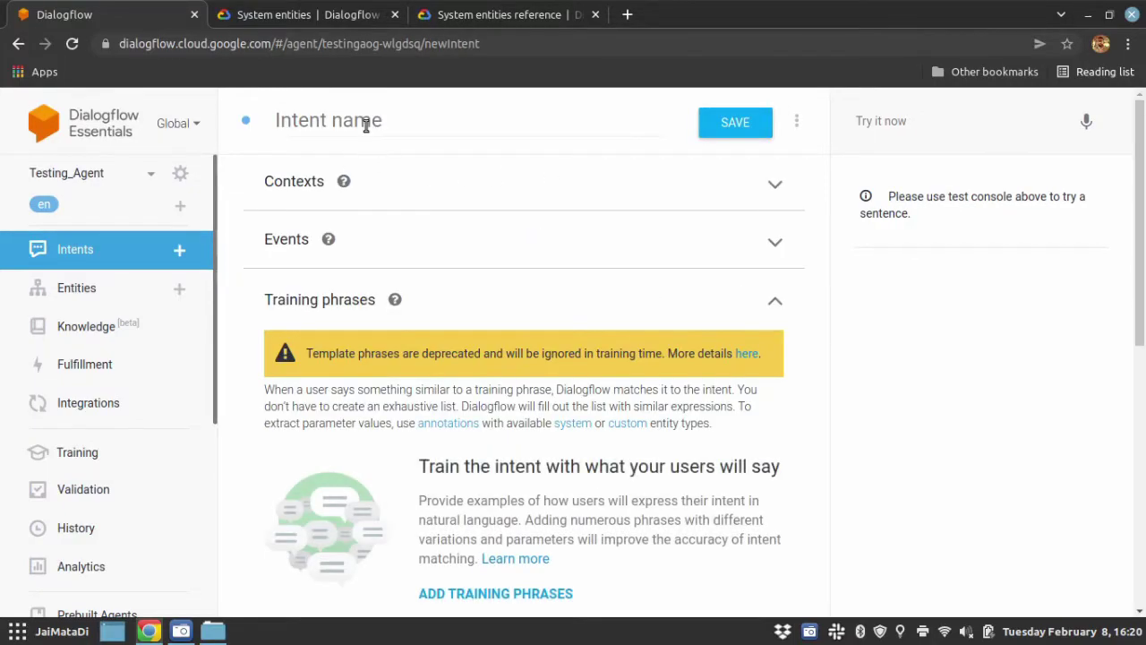
left_click(365, 123)
type("Id")
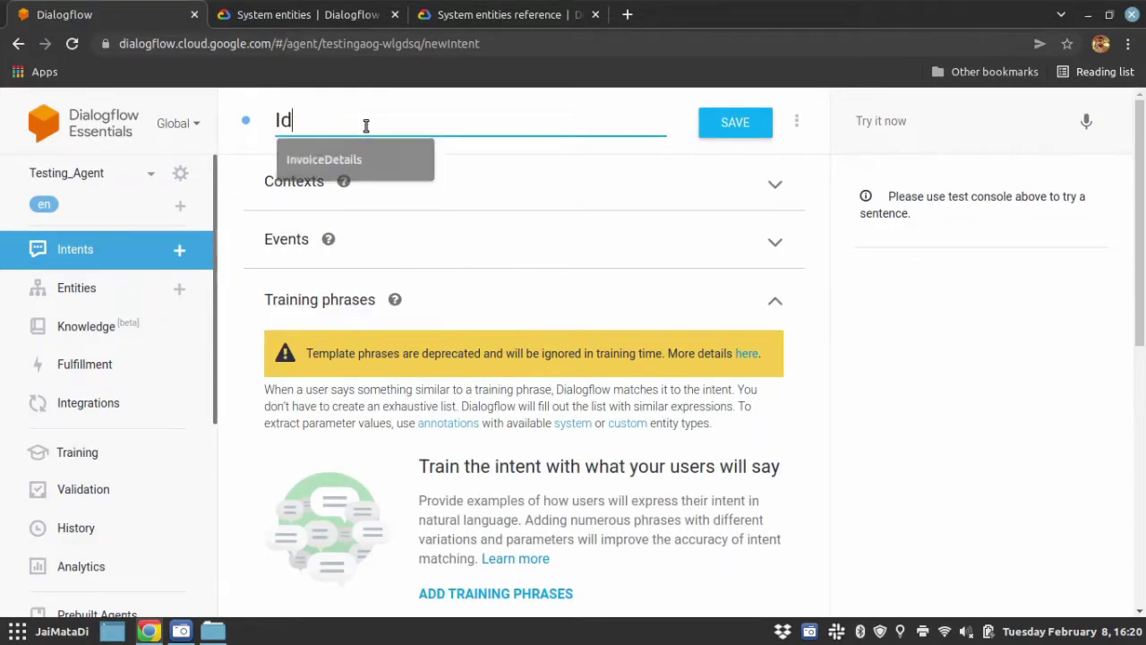
type("entify N")
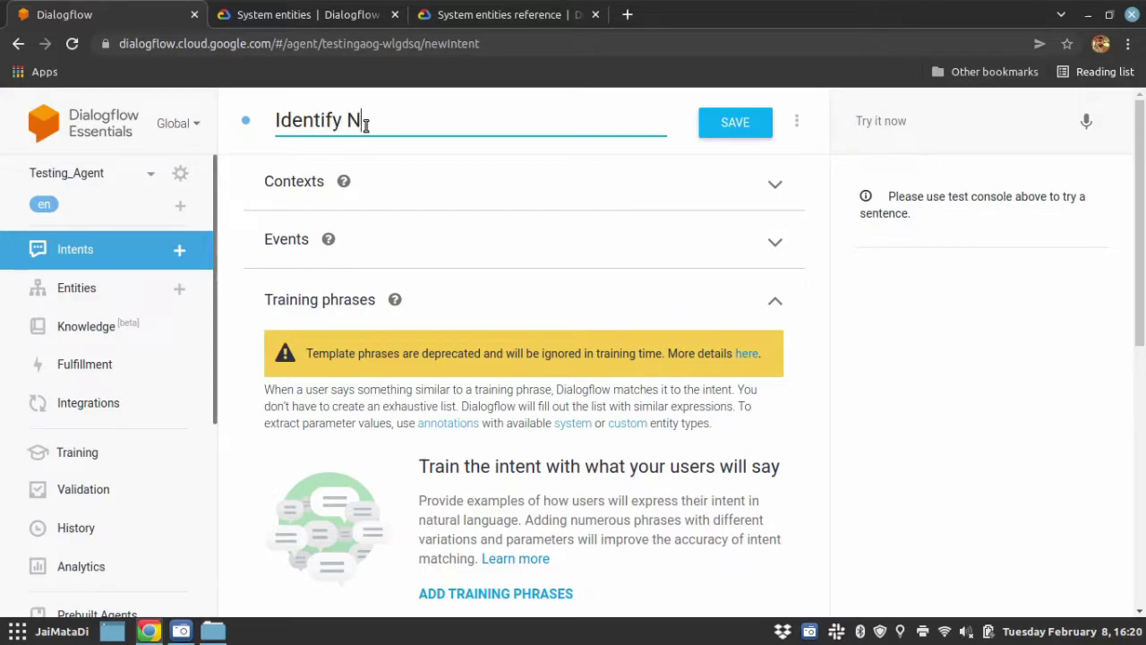
type("umber")
- Start the intent's training phrases with the user expression "5 steps"
scroll(458, 266, "down", 2)
scroll(458, 266, "down", 3)
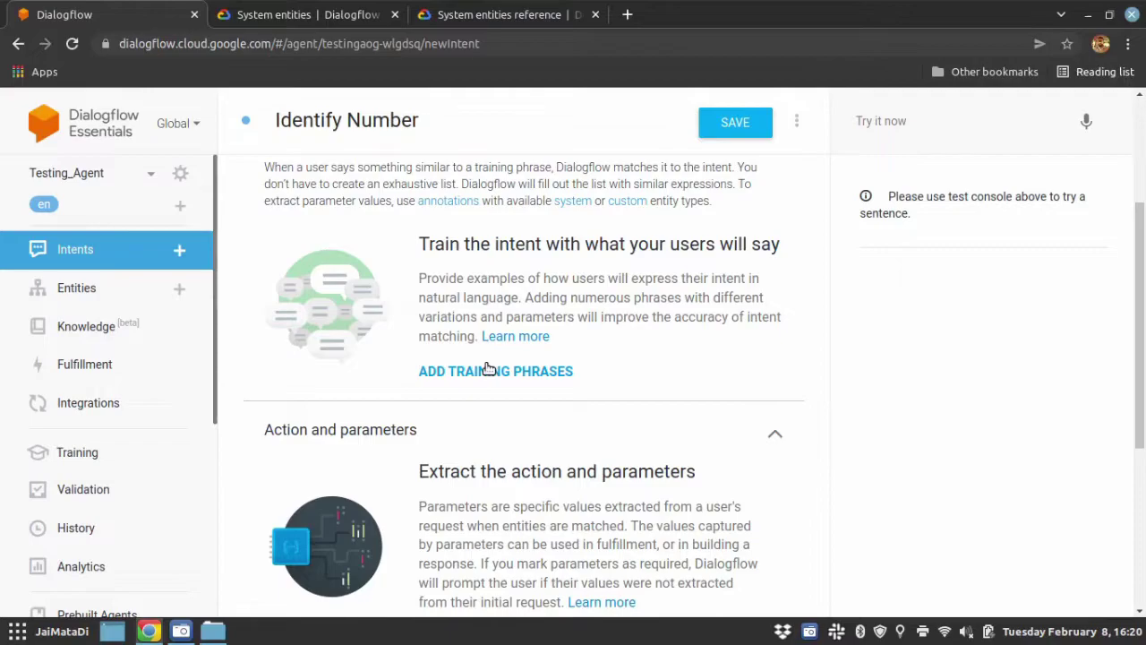
left_click(475, 368)
left_click(371, 258)
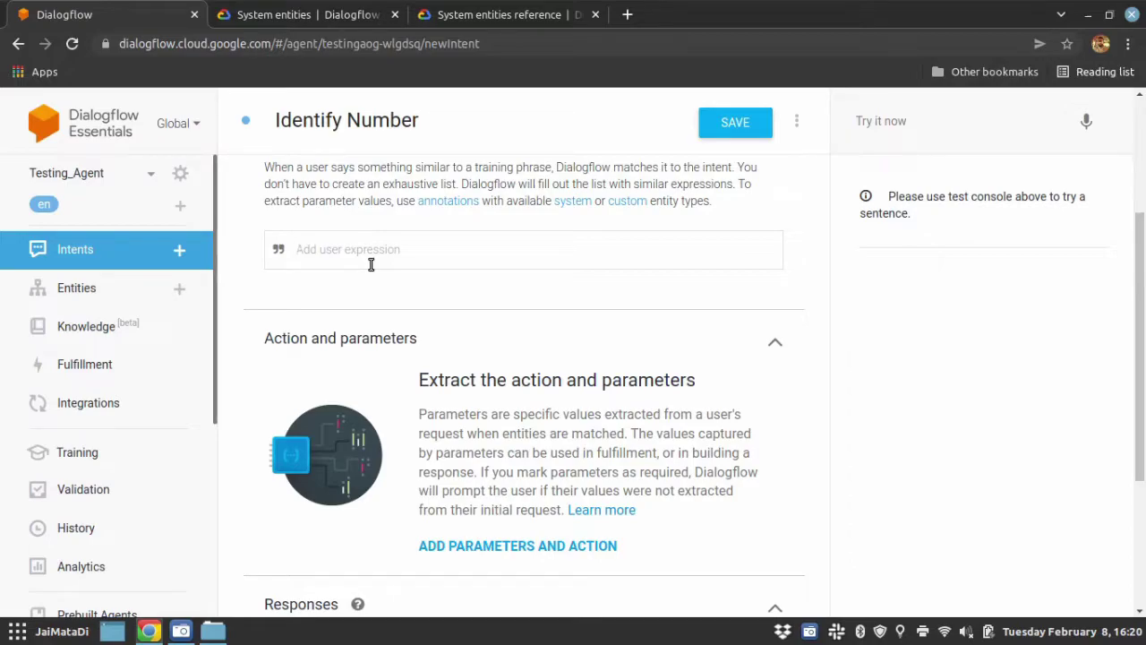
type("i have 5 b")
key("BackSpace")
key("Return")
type("5 steop")
key("BackSpace")
key("BackSpace")
type("ps")
key("Return")
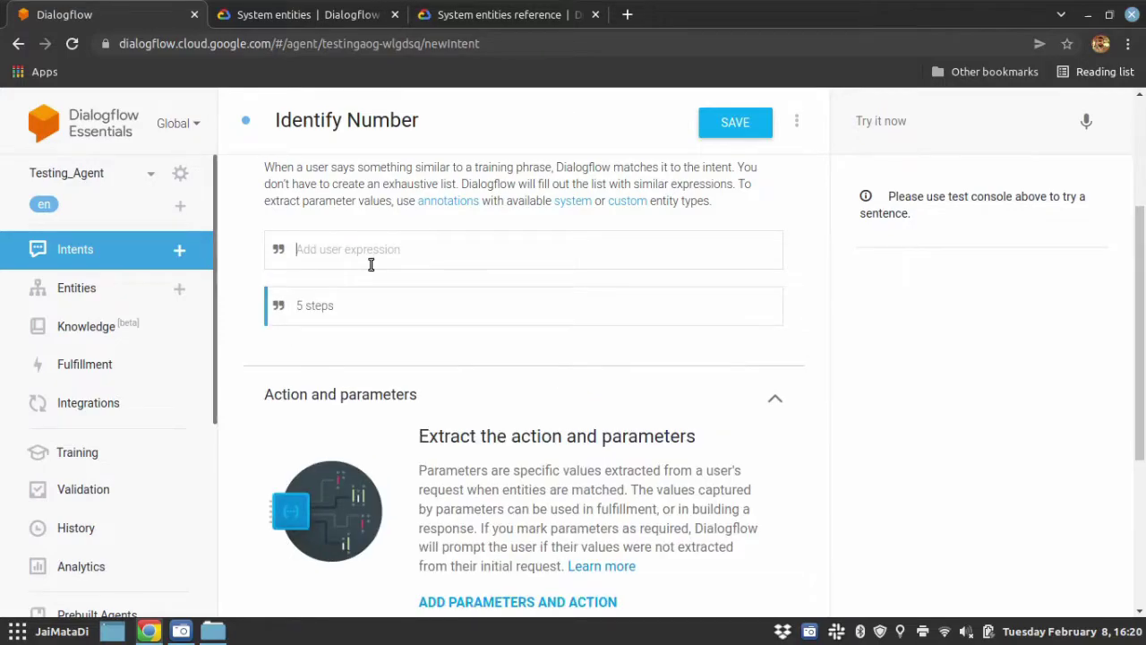
- Add the training phrases "6 bananas" and "five" to the intent
type("6")
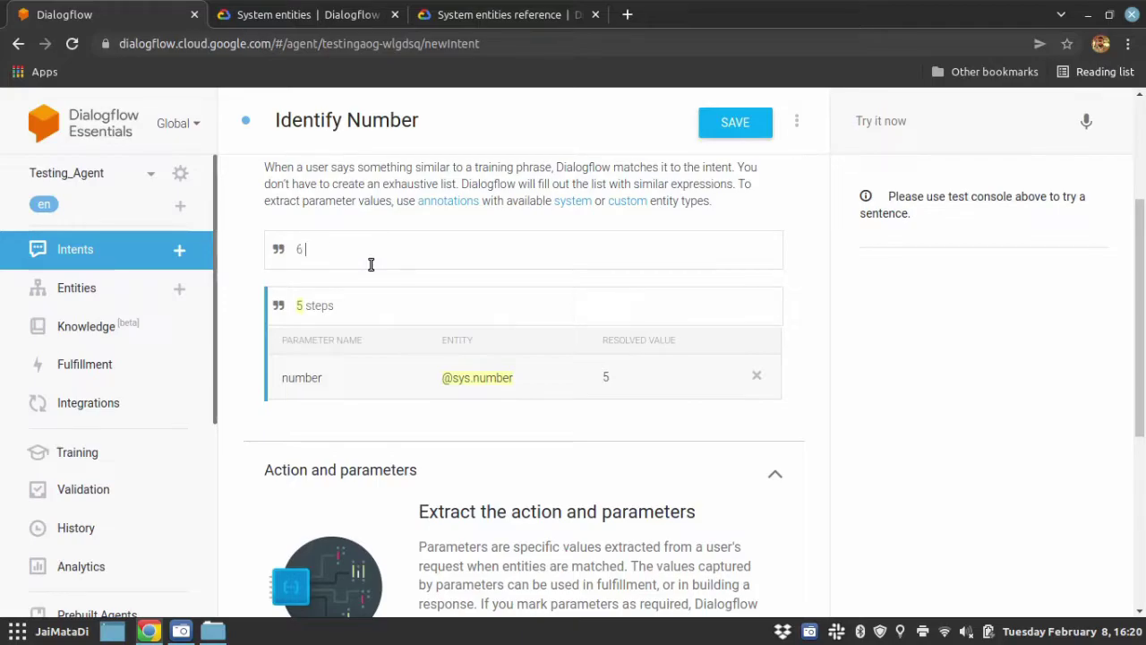
type(" bananas")
key("Return")
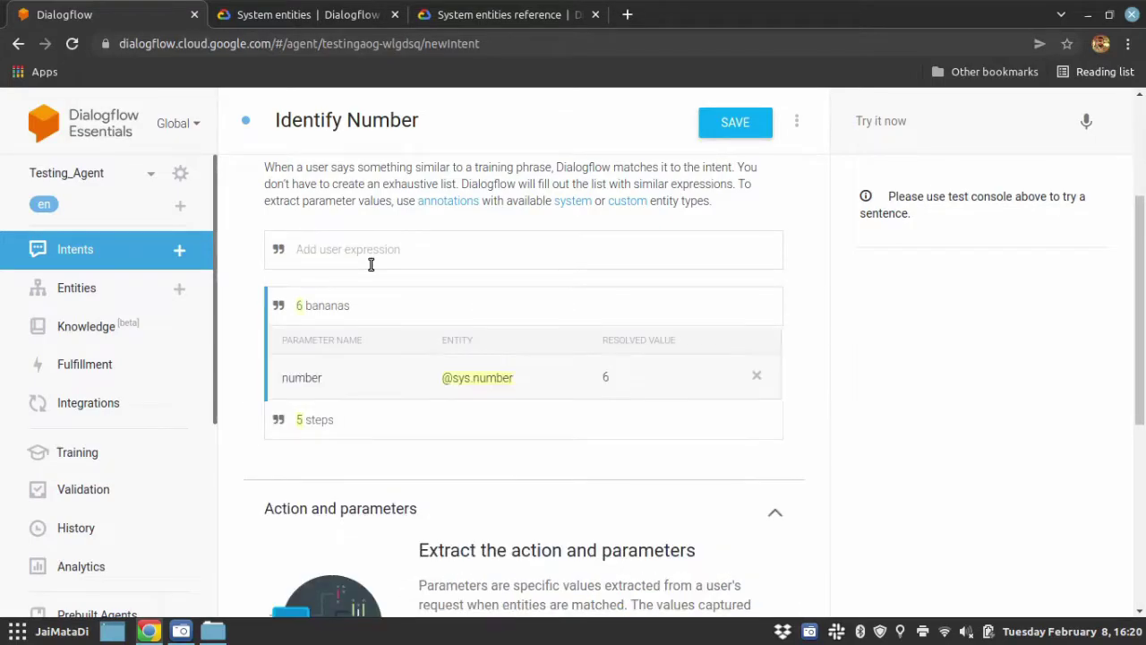
type("five")
key("Return")
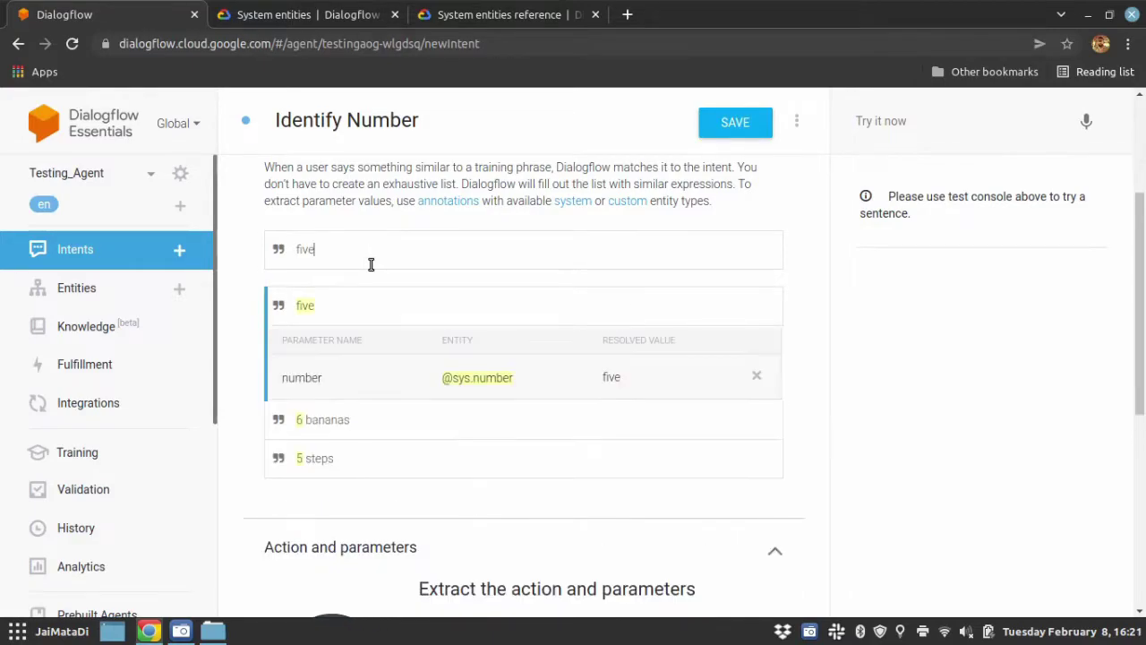
- Add the training phrase "seventy six" to the intent
type("fiv")
key("BackSpace")
key("BackSpace")
key("BackSpace")
type("seventy six")
key("Return")
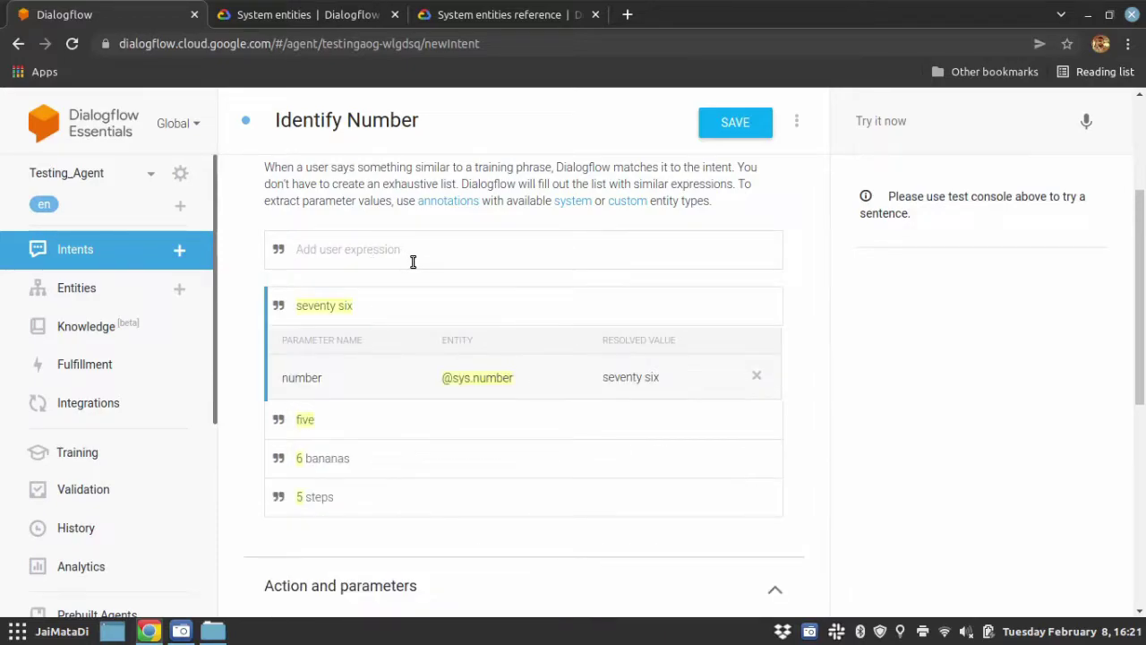
scroll(410, 259, "down", 2)
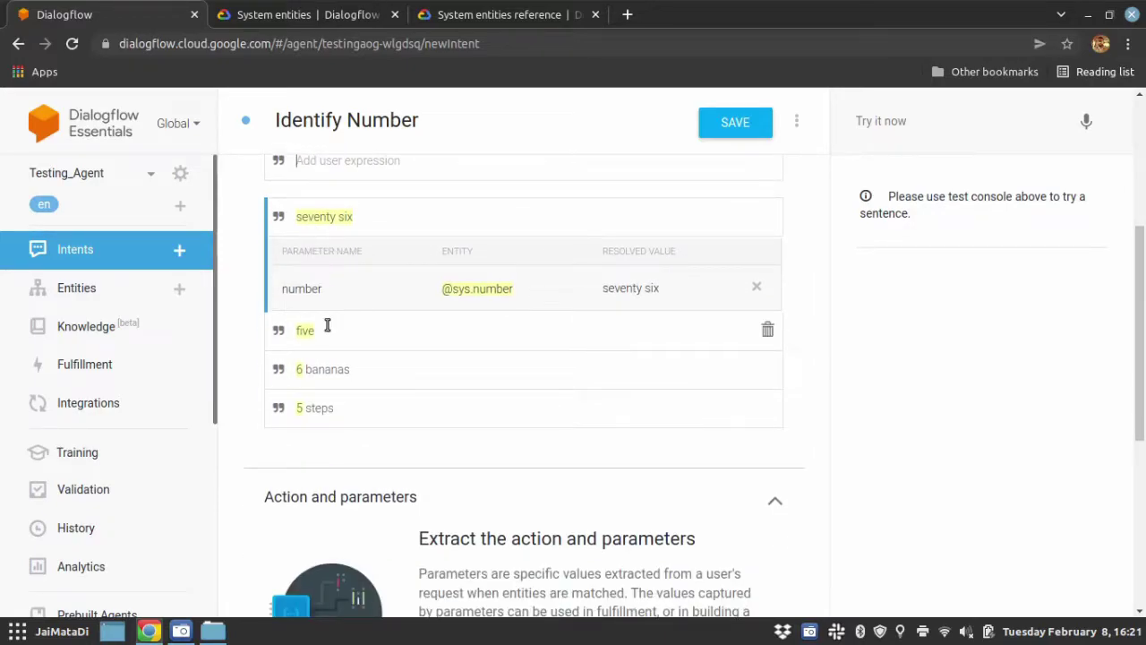
scroll(381, 264, "down", 1)
scroll(384, 272, "down", 1)
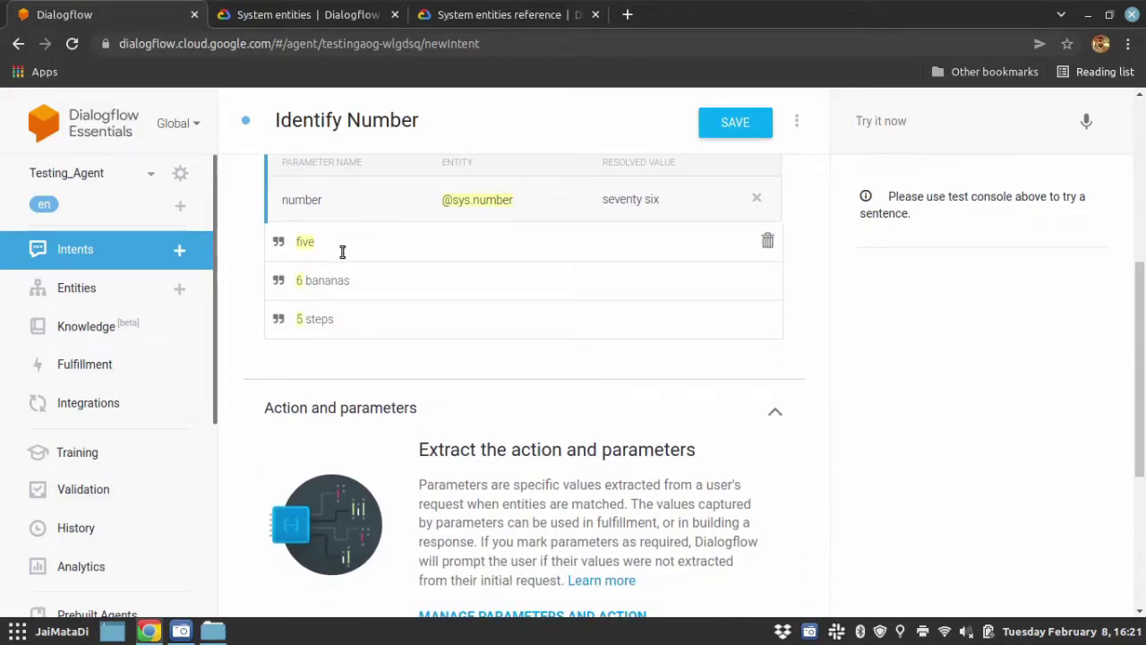
scroll(371, 251, "up", 2)
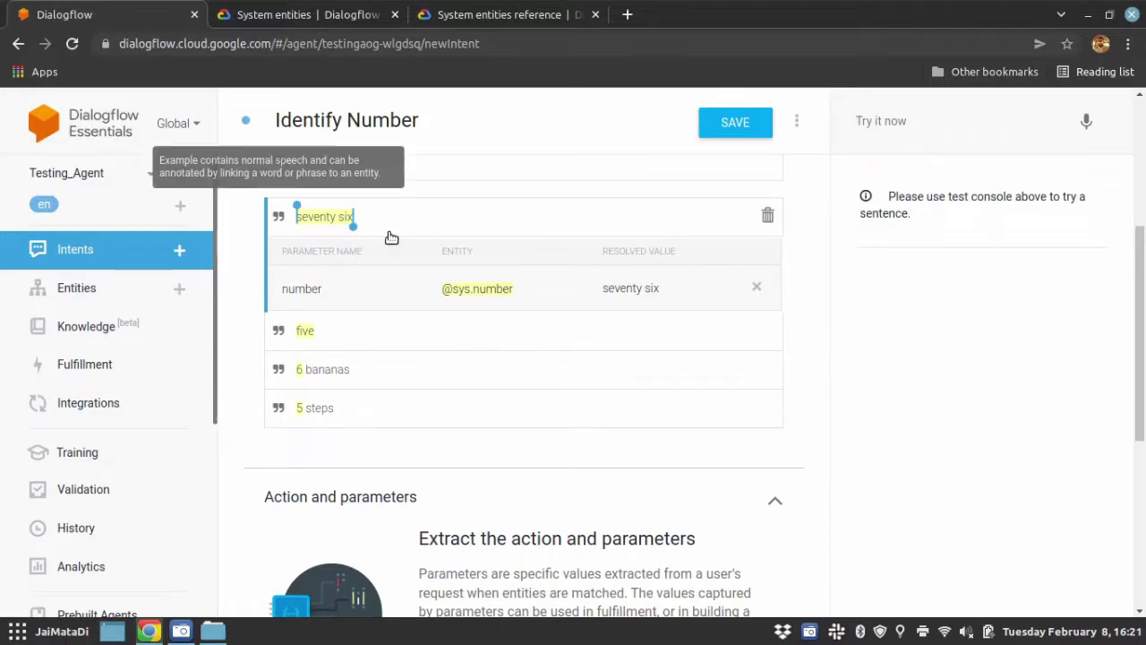
- Reveal the intent's parameters and add the text response "You have entered $number."
scroll(401, 233, "down", 4)
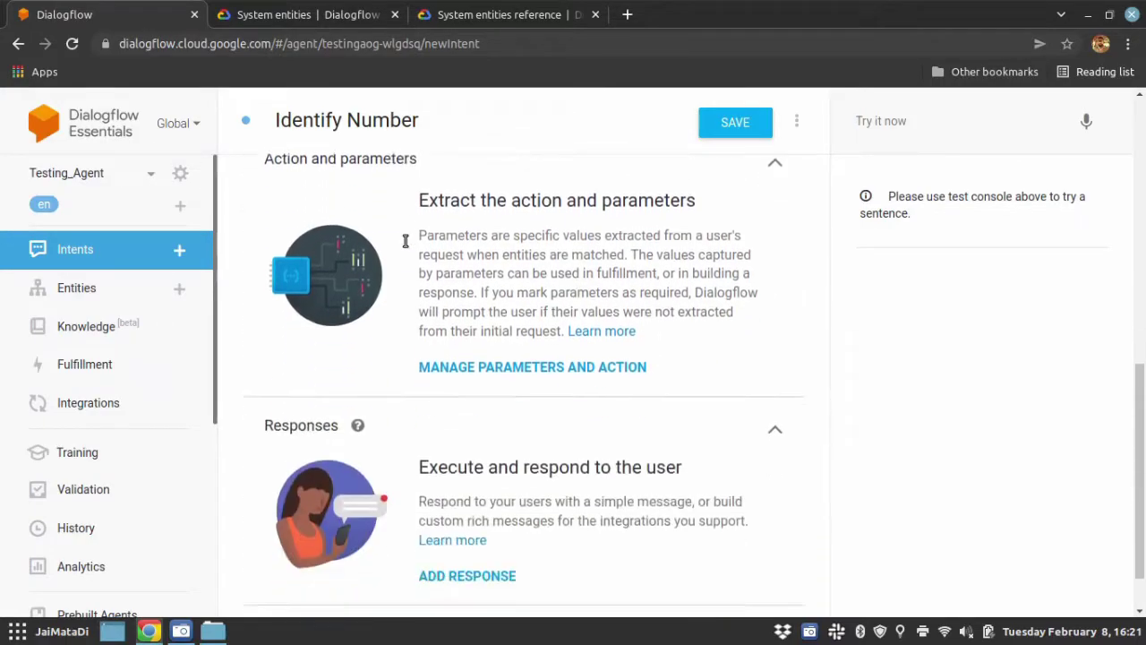
left_click(497, 349)
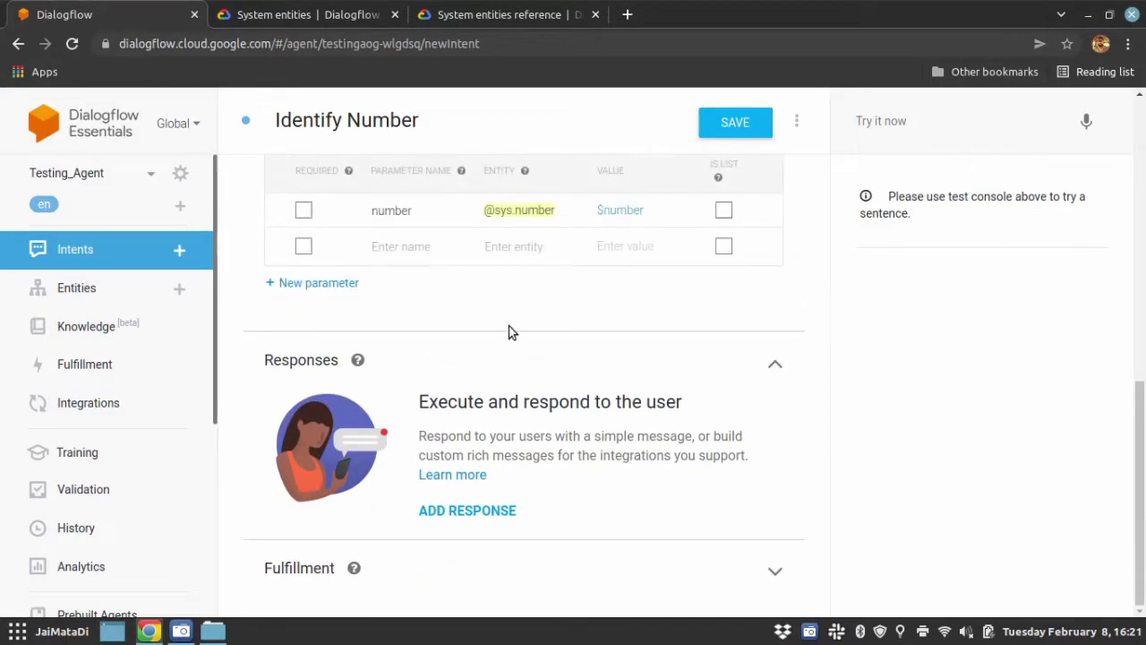
left_click(463, 510)
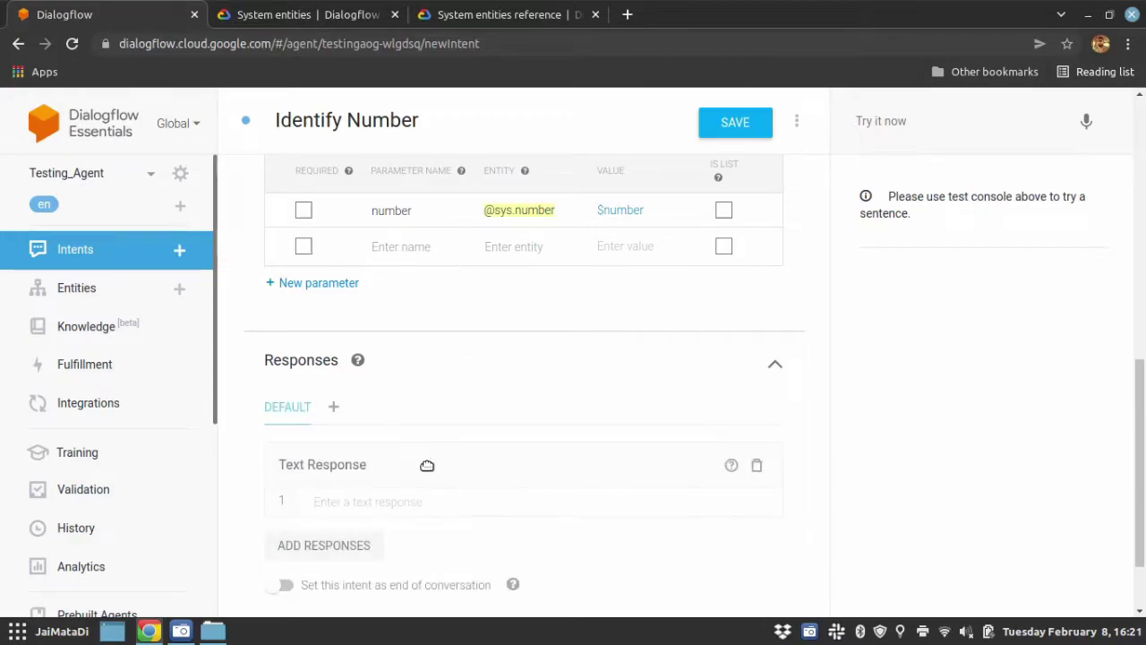
left_click(379, 502)
type("You have ")
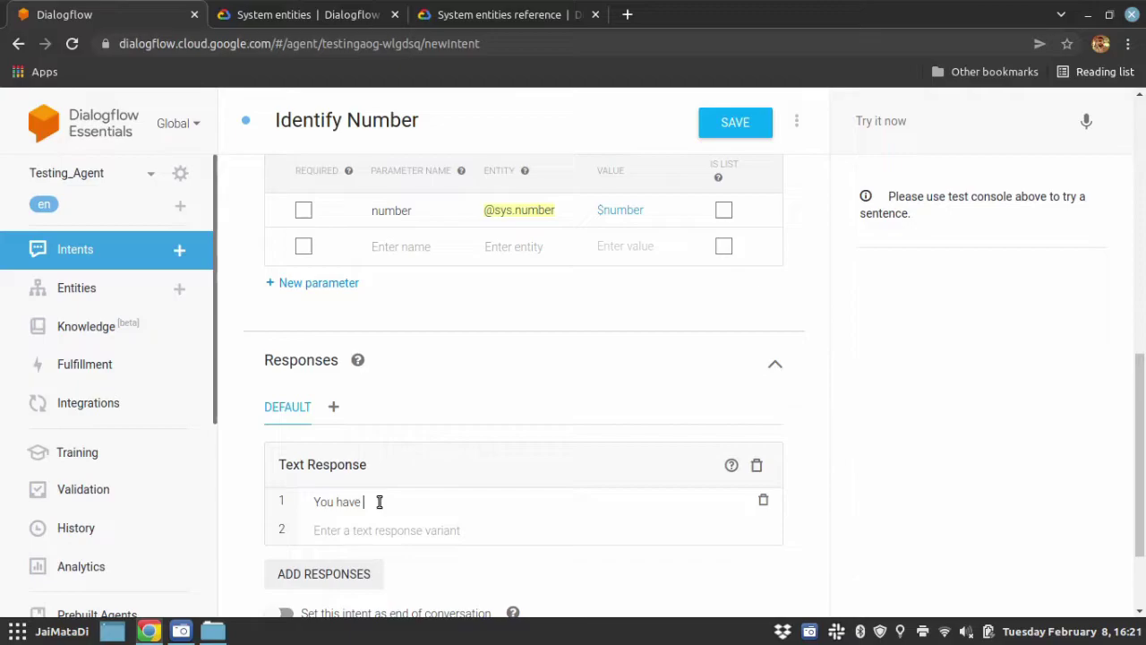
type("entered $")
key("Return")
type(".")
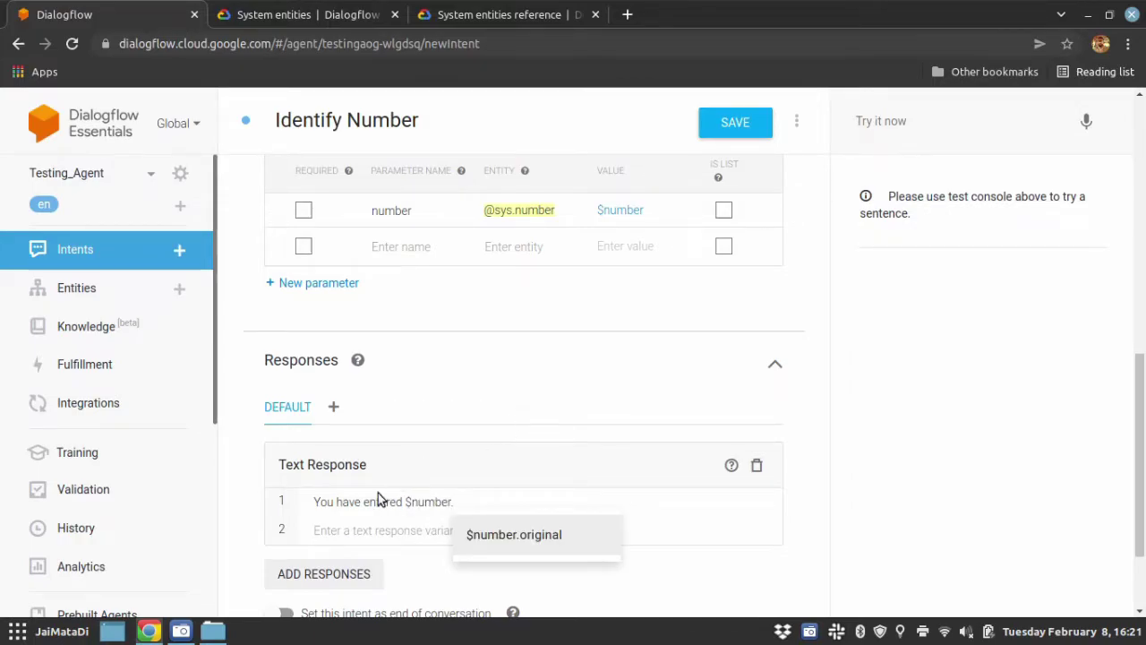
- Review the training phrases and text response, and save the "Identify Number" intent
scroll(418, 268, "up", 5)
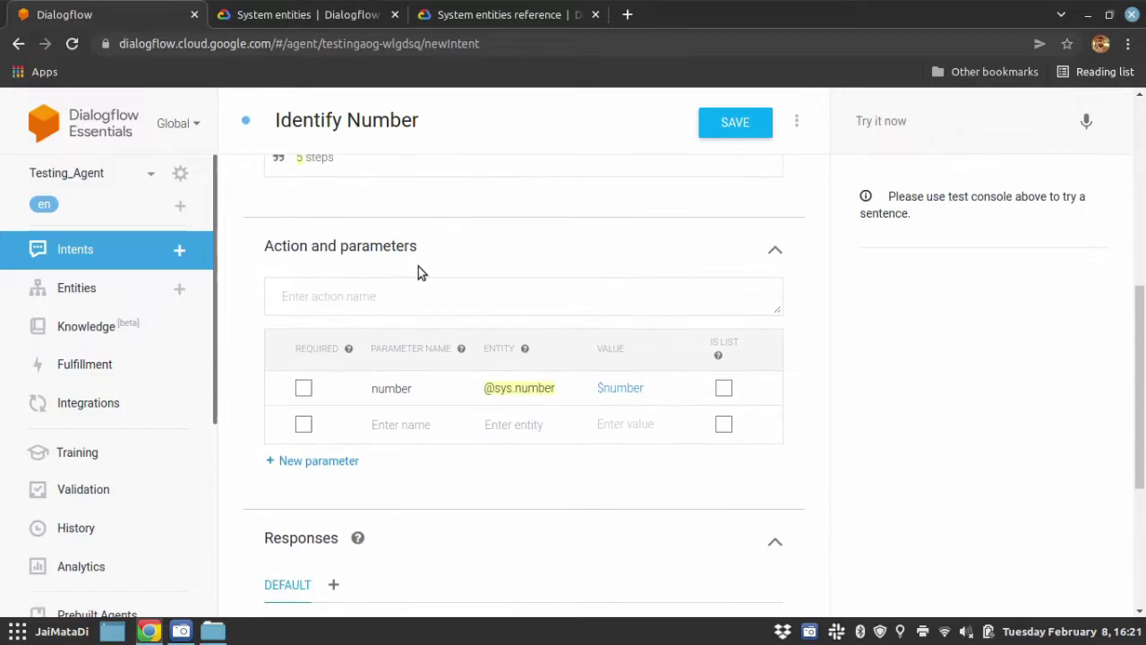
left_click(327, 270)
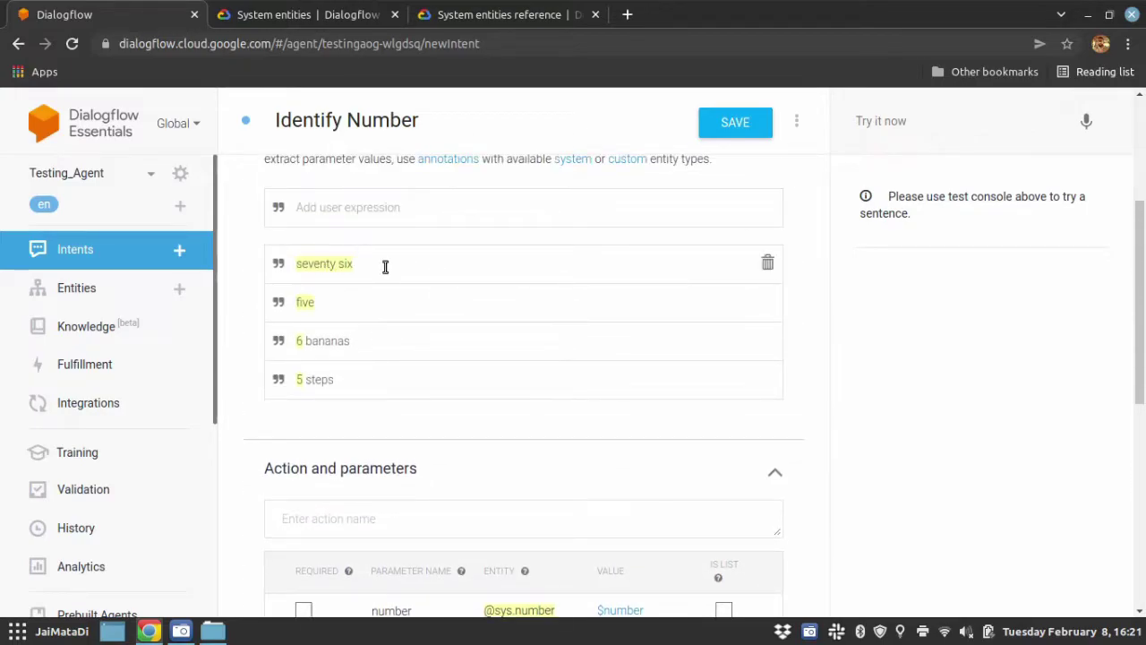
scroll(384, 268, "down", 5)
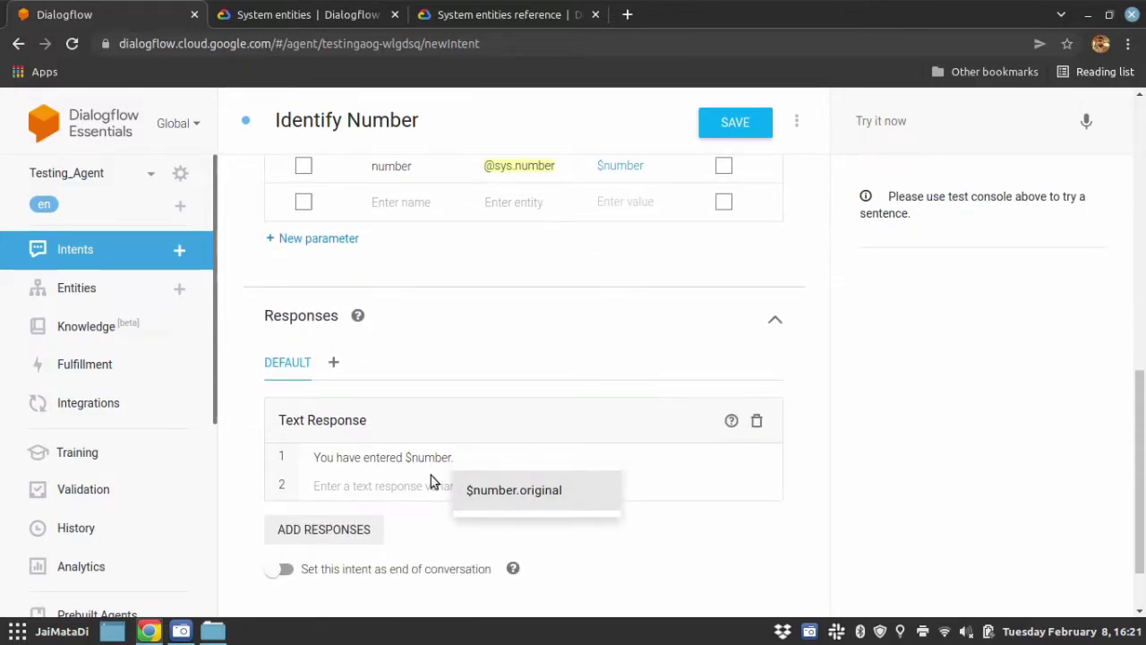
type(".")
scroll(501, 358, "down", 1)
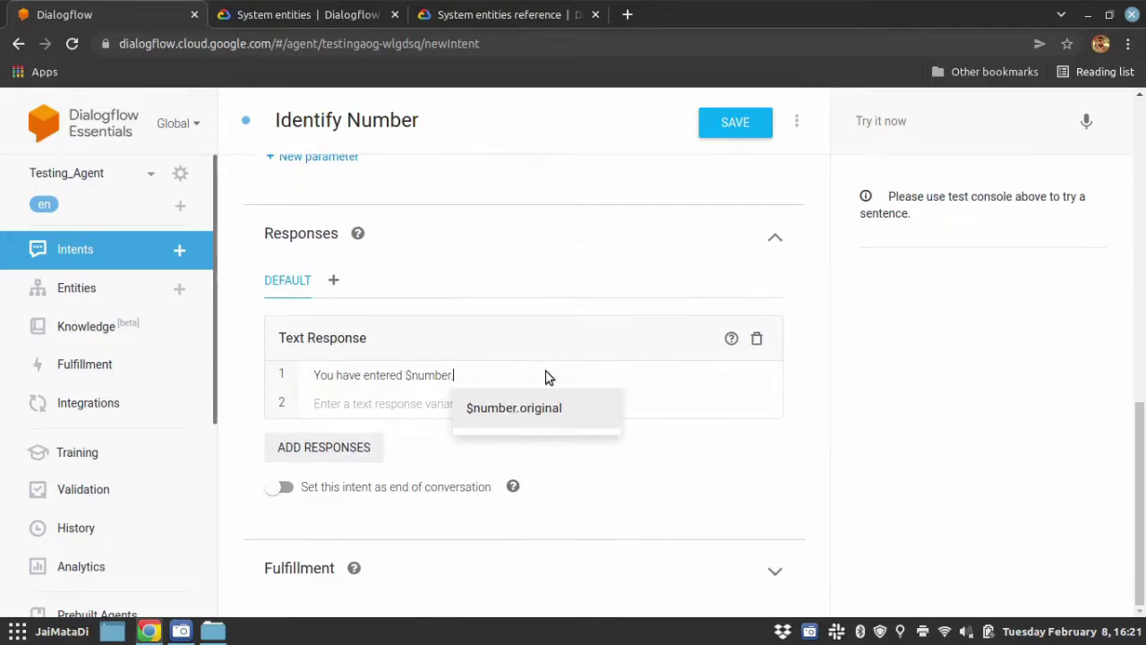
left_click(731, 134)
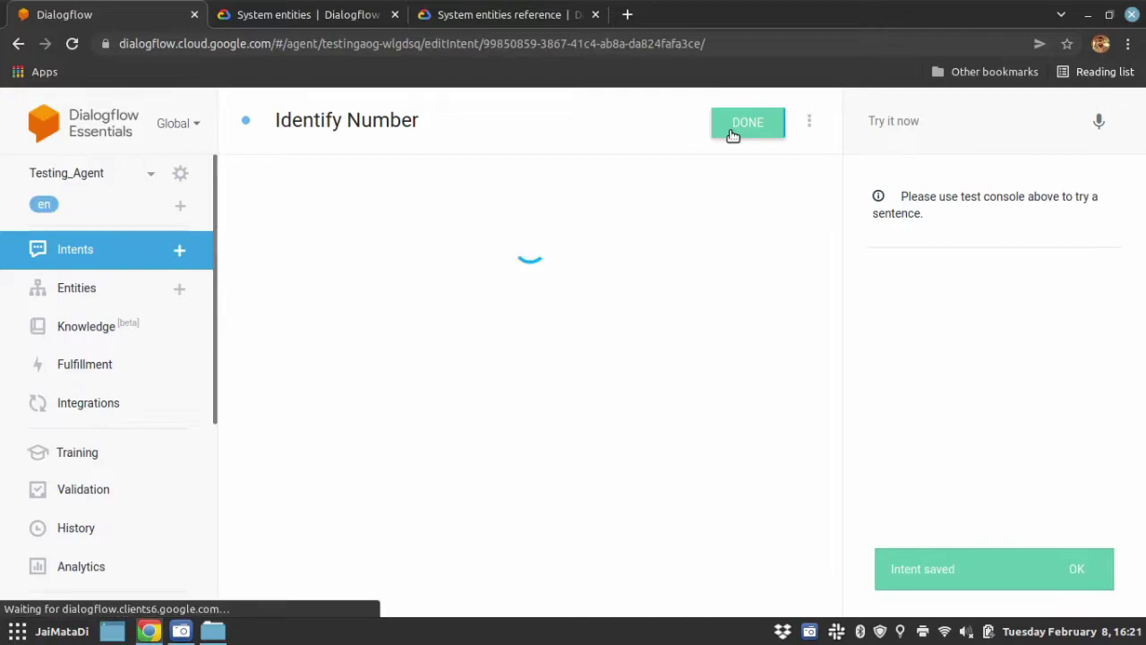
left_click(733, 133)
- Test the agent with the query "seven" and examine the response it returns
left_click(895, 122)
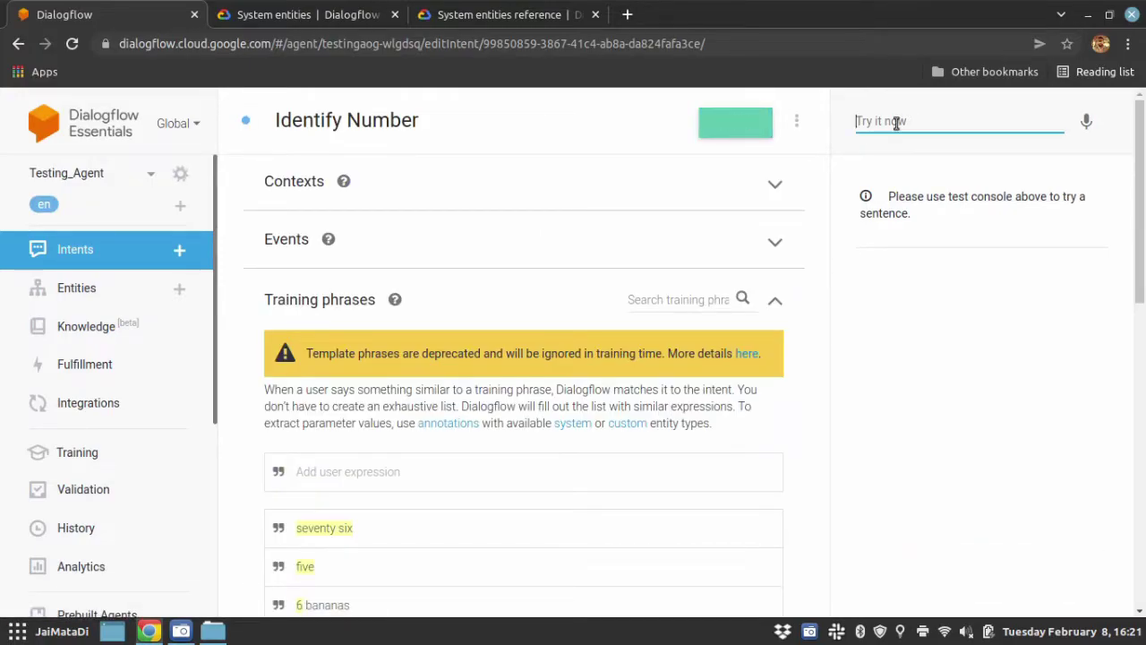
type("five")
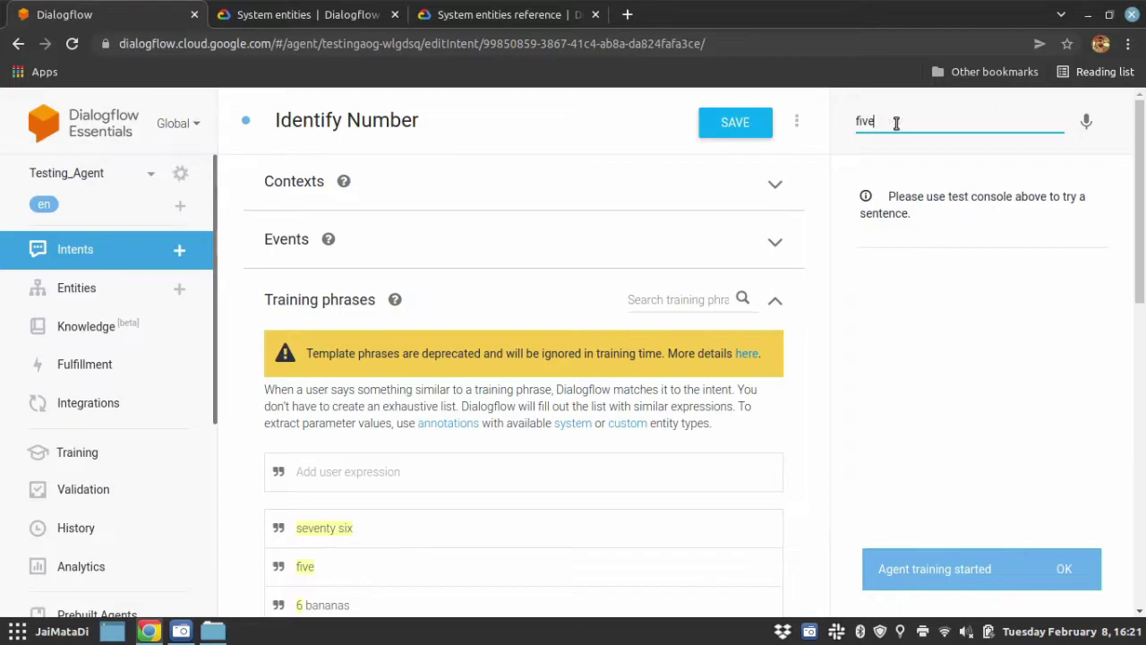
key("BackSpace")
key("BackSpace")
key("BackSpace")
key("BackSpace")
type("seven")
key("Return")
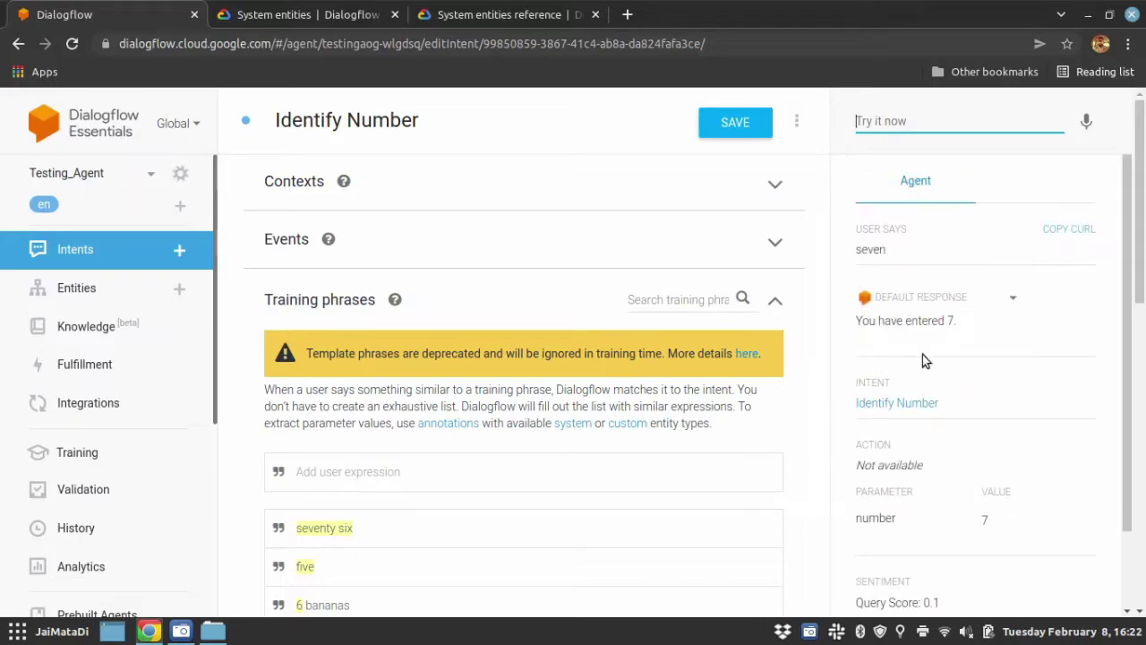
left_click_drag(859, 321, 959, 332)
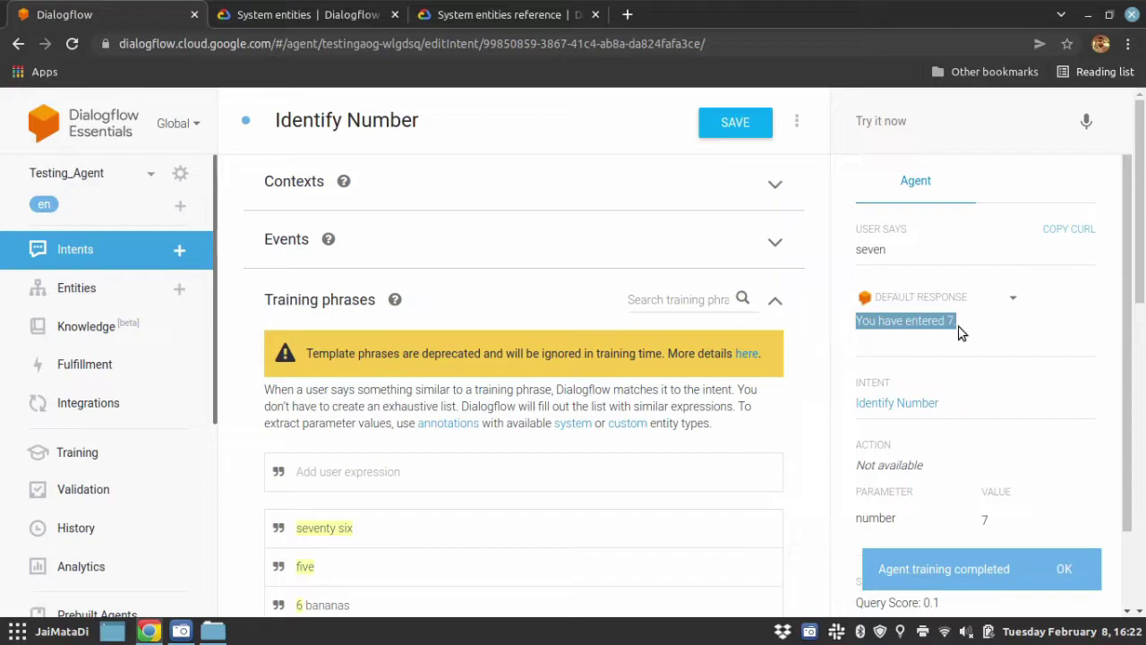
left_click(1063, 571)
scroll(359, 294, "down", 3)
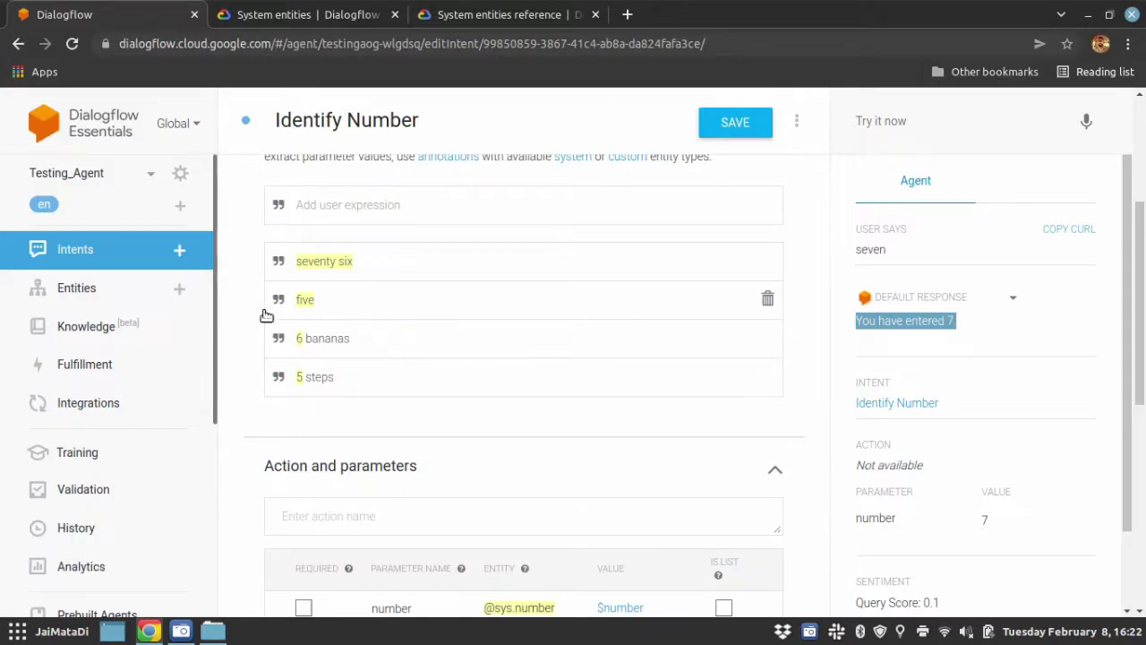
- Create a custom entity named "direction" with automated expansion allowed
left_click(178, 251)
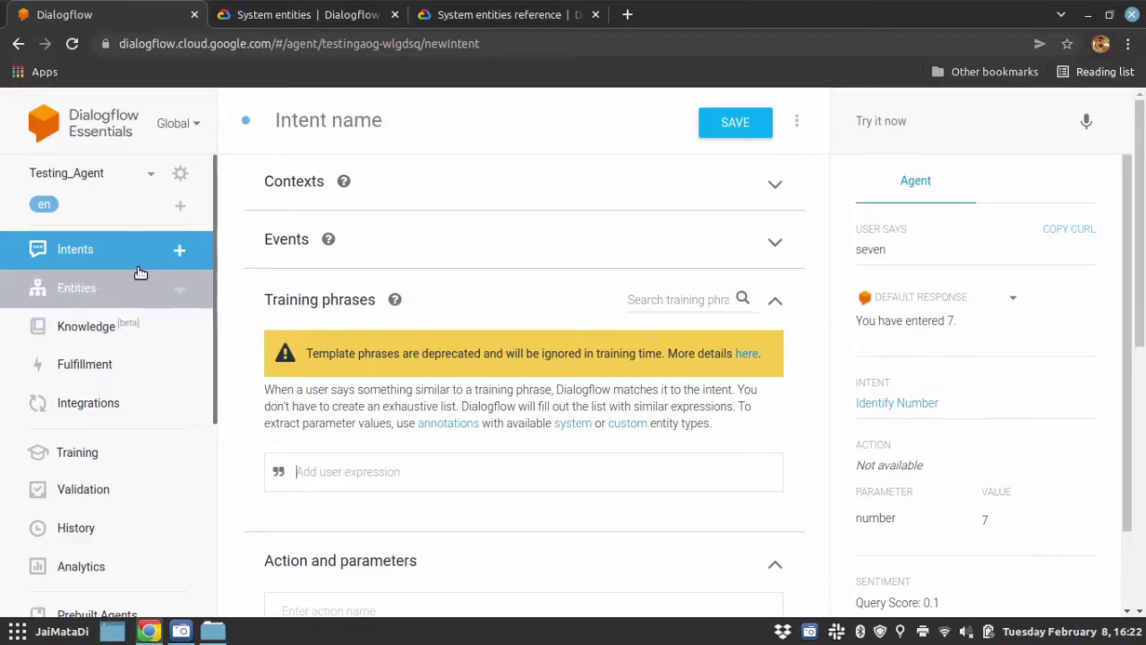
left_click(115, 286)
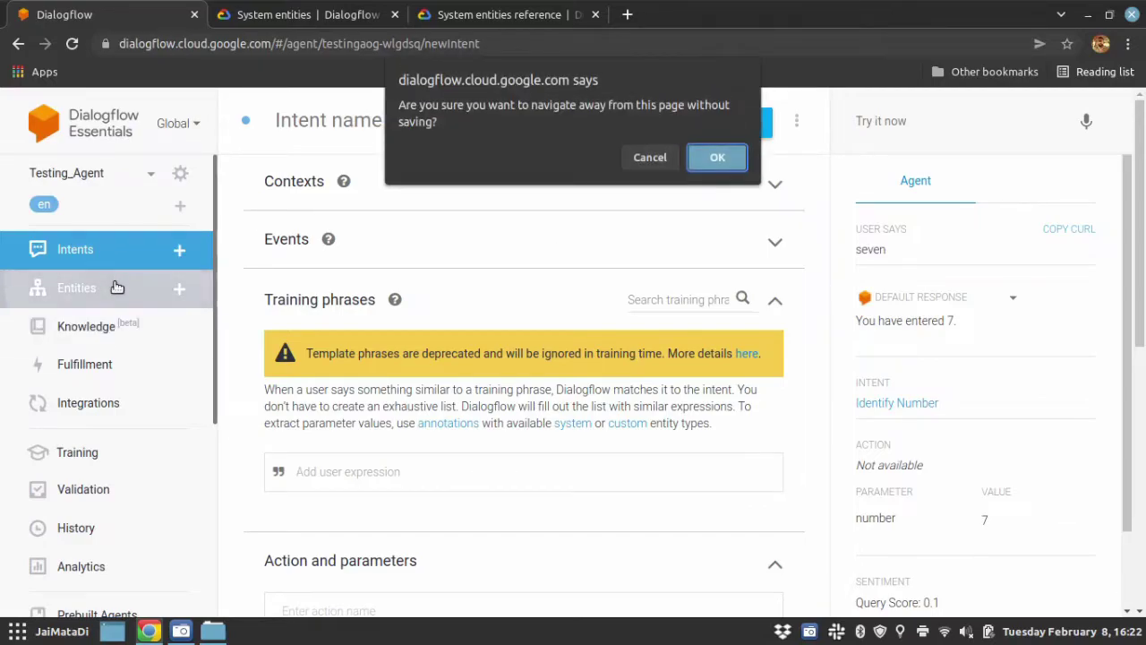
left_click(710, 158)
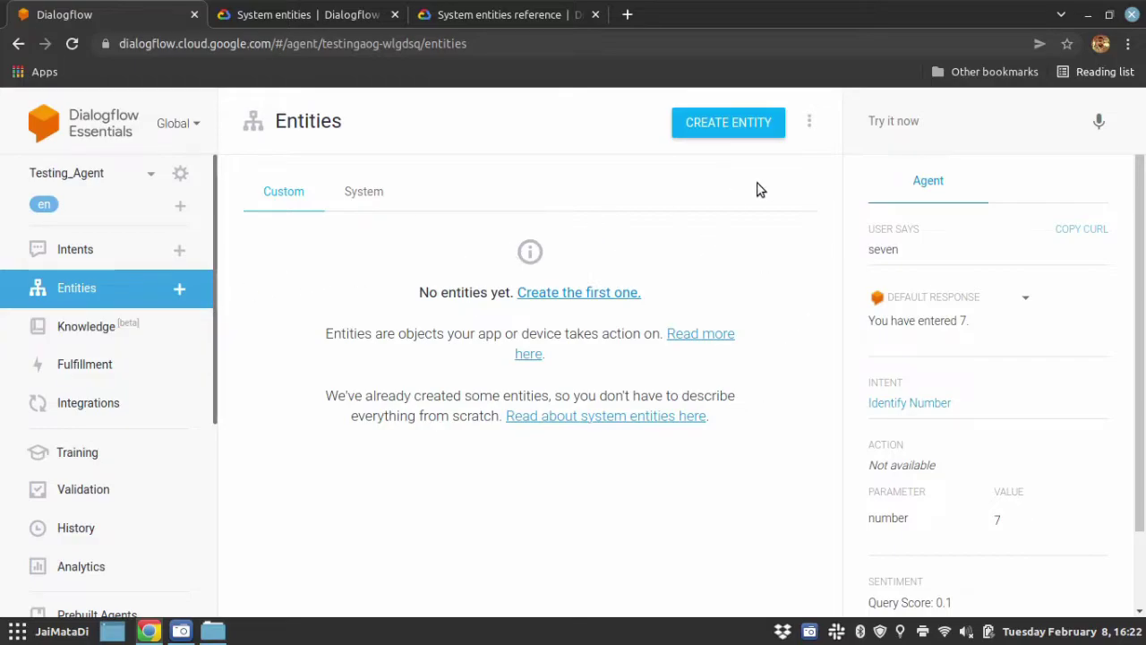
left_click(570, 294)
left_click(315, 128)
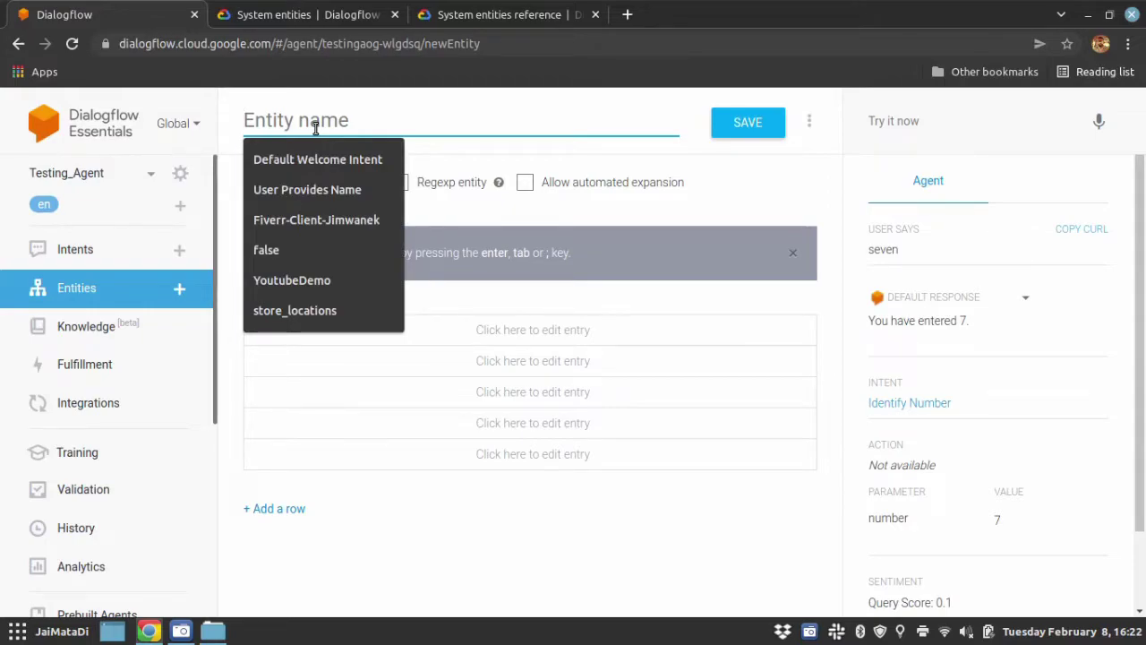
type("direction")
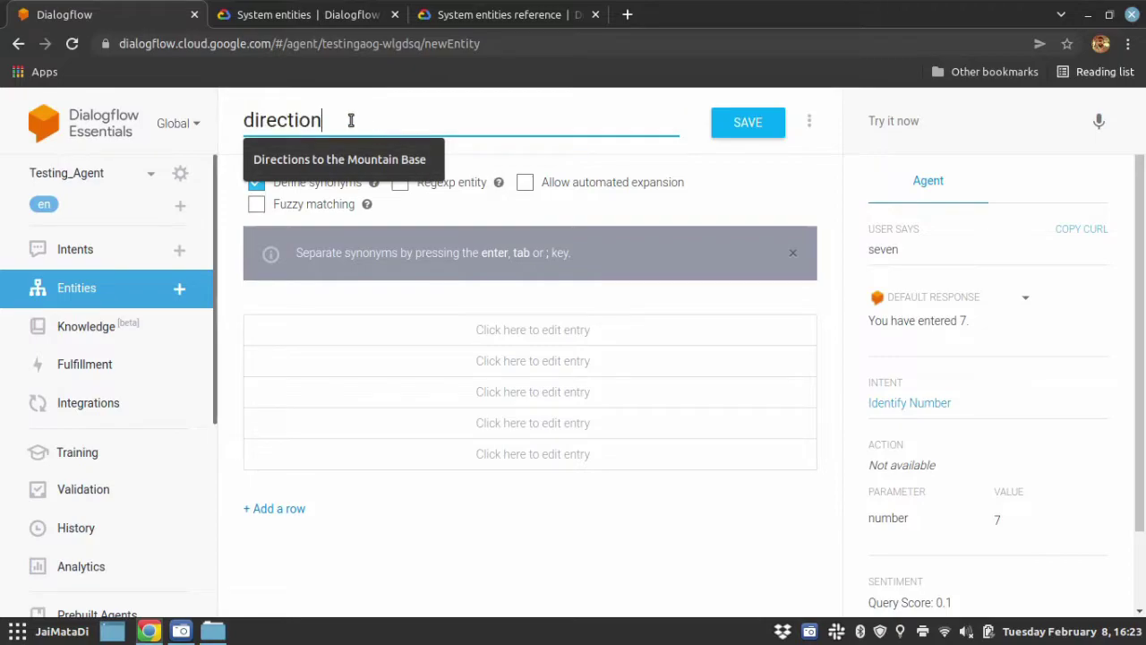
left_click(525, 184)
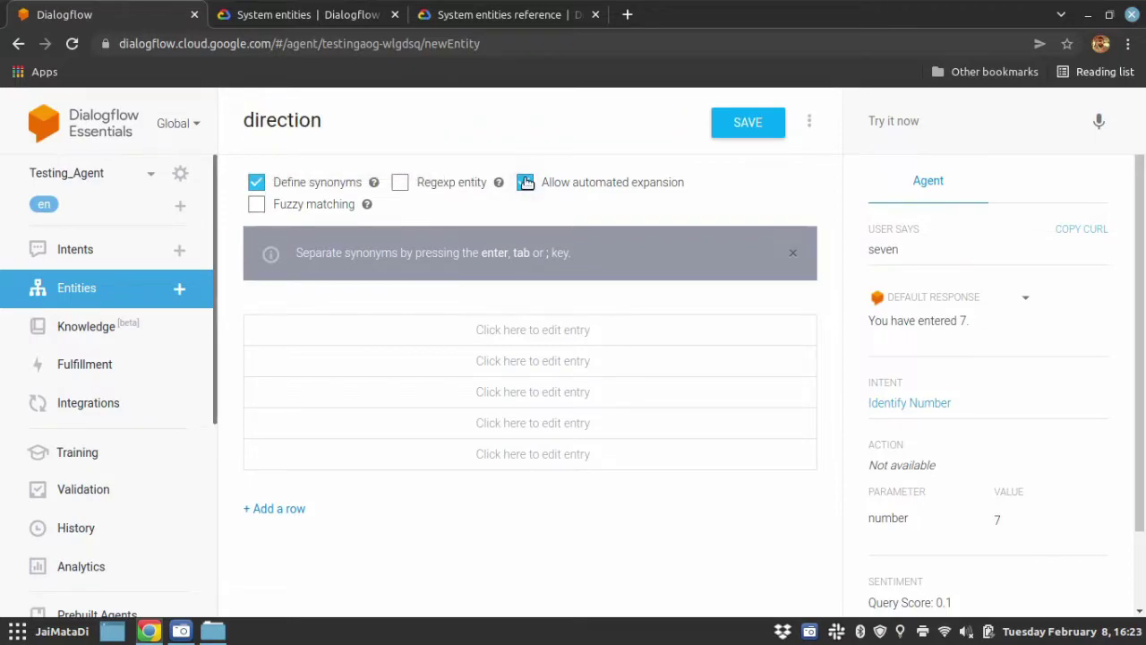
- Add the reference value "backward" with the synonym "back" to the direction entity
left_click(350, 339)
type("b")
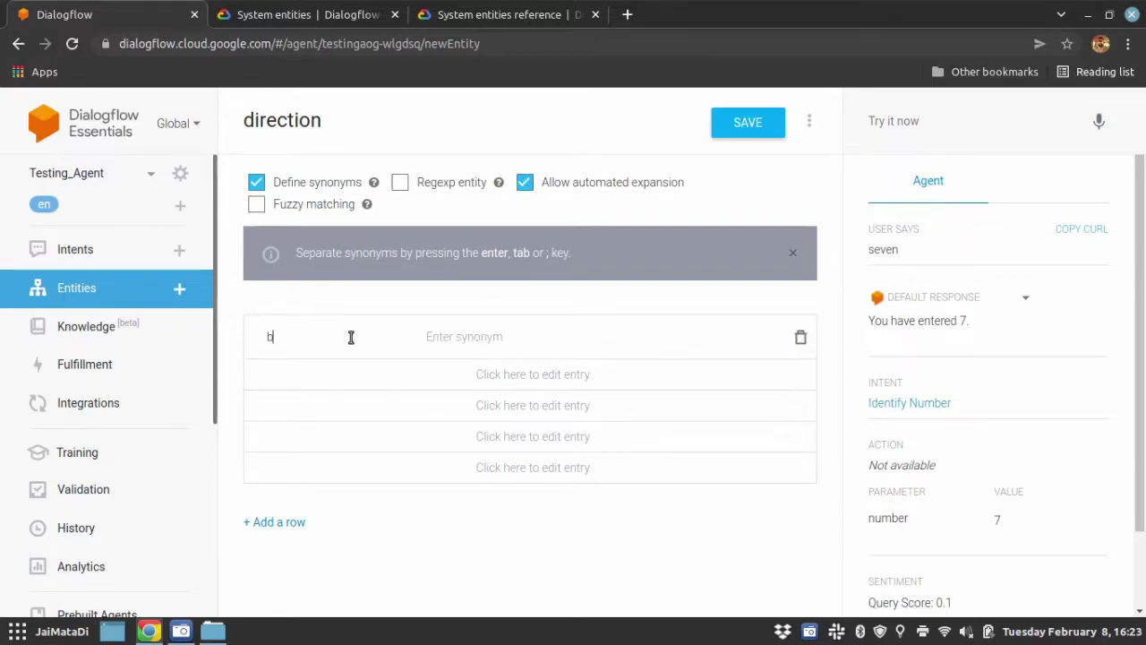
type("ackward")
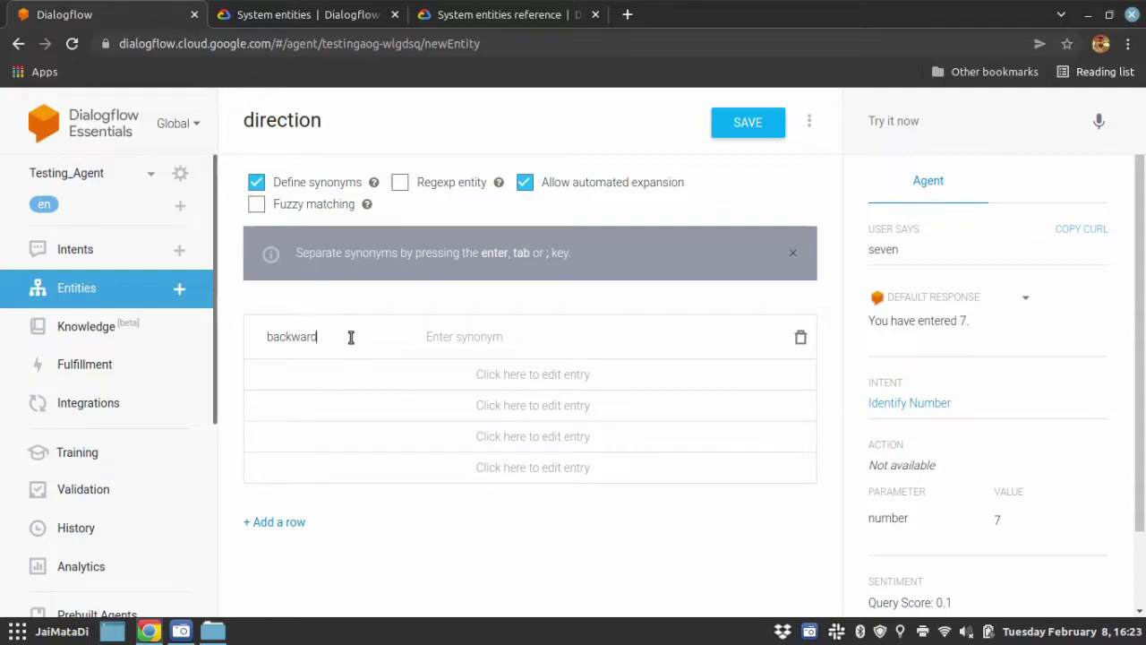
key("Tab")
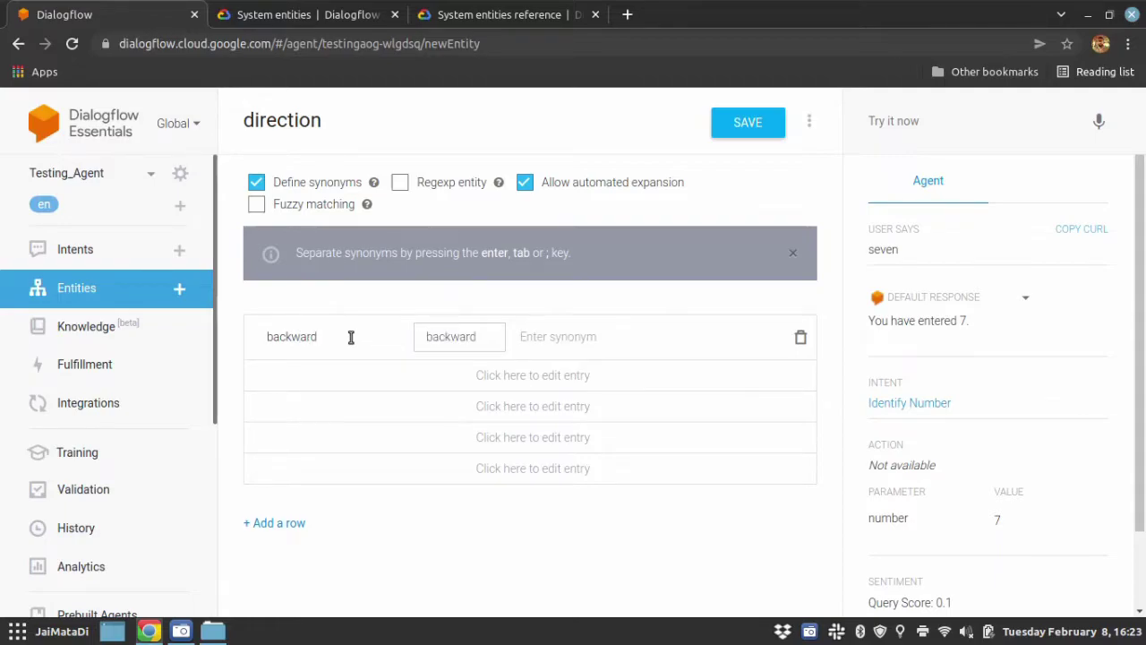
type("back")
- Add the reference value "forward" with the synonym "ahead" and save the direction entity
left_click(297, 383)
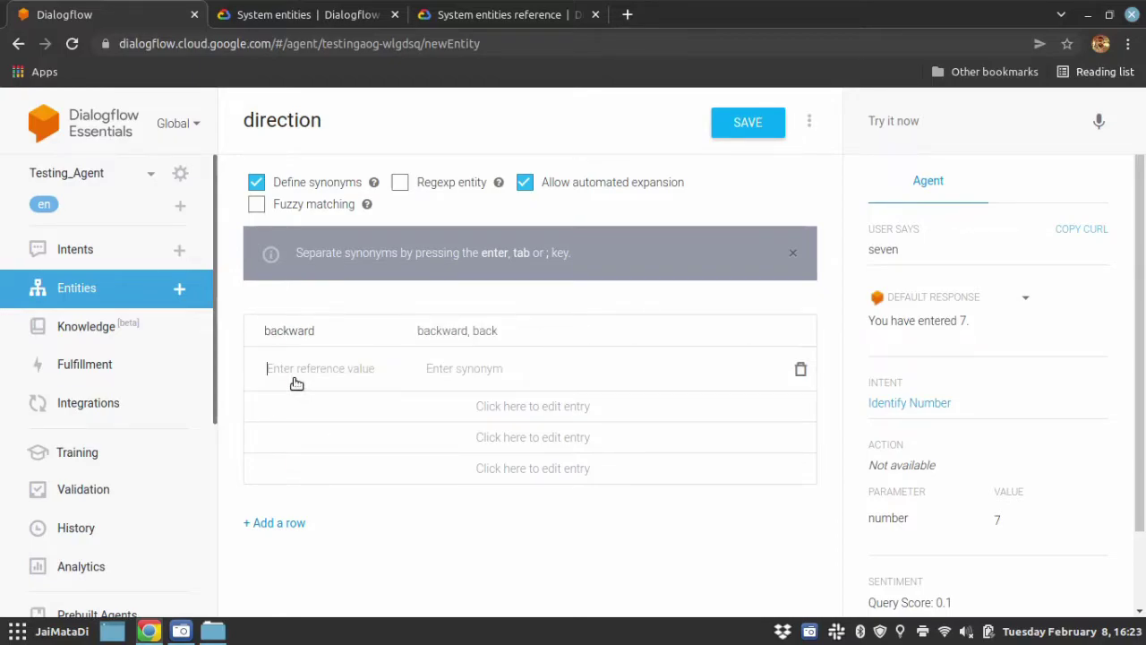
type("forward")
key("Tab")
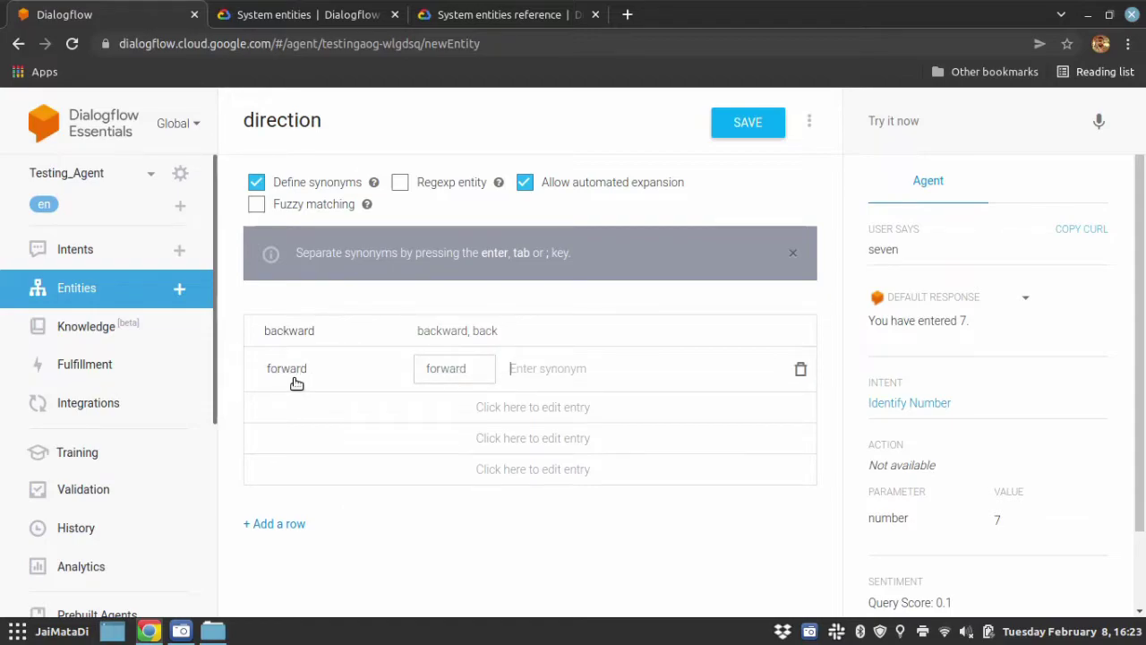
type("ahead")
key("Return")
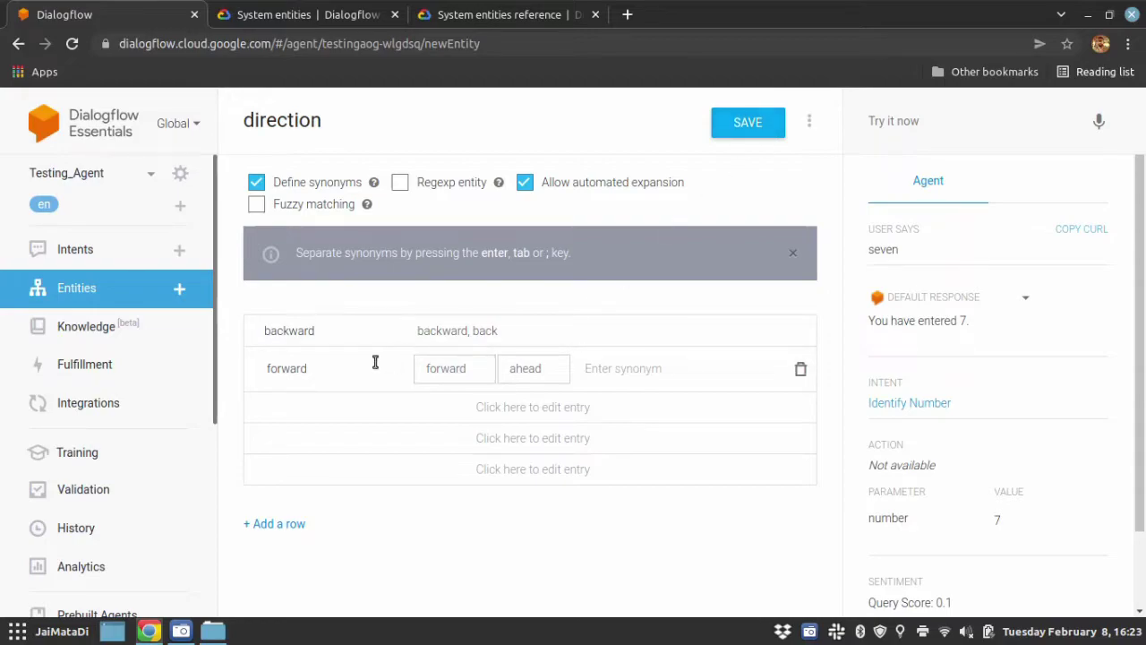
left_click(737, 124)
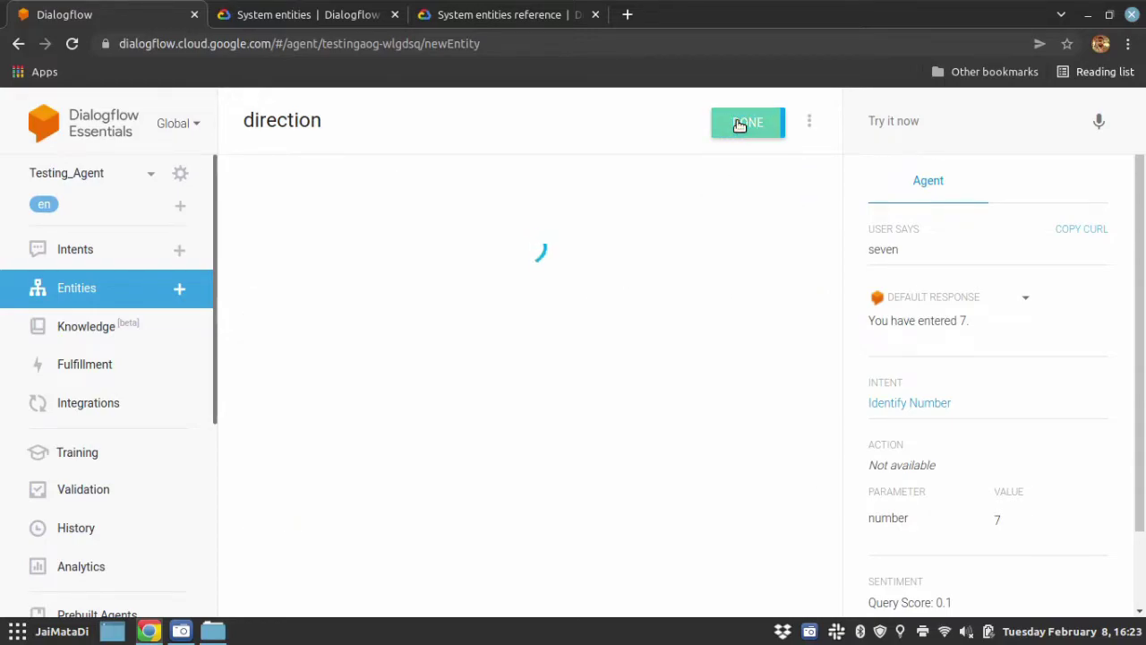
- Create a new intent named "Identify Direction"
left_click(106, 250)
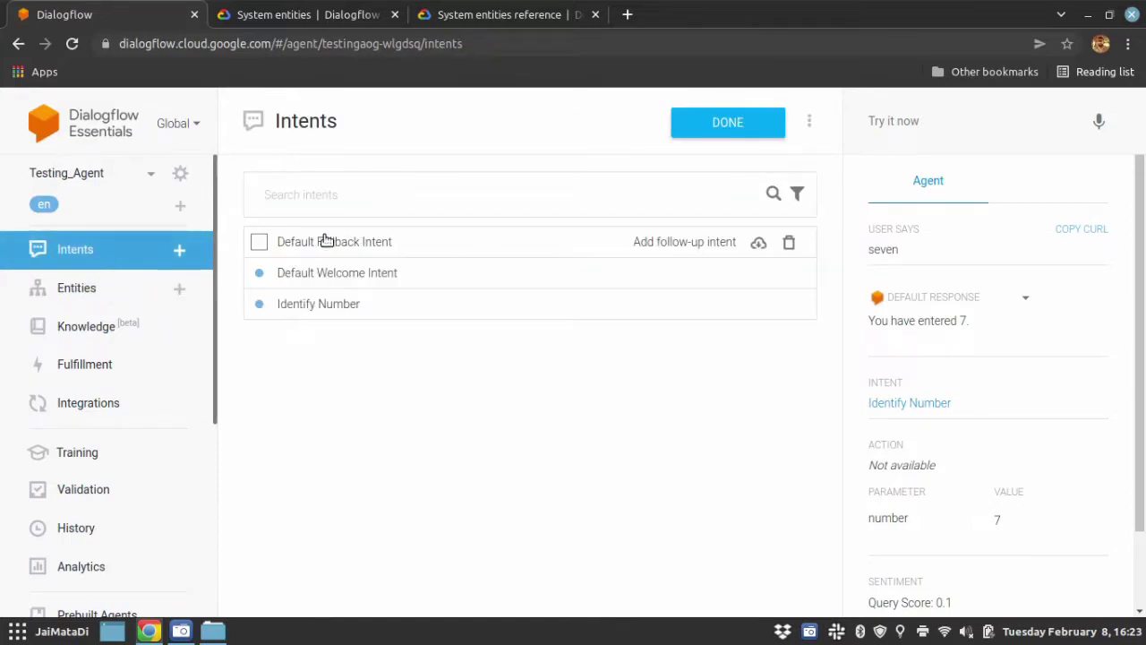
left_click(745, 125)
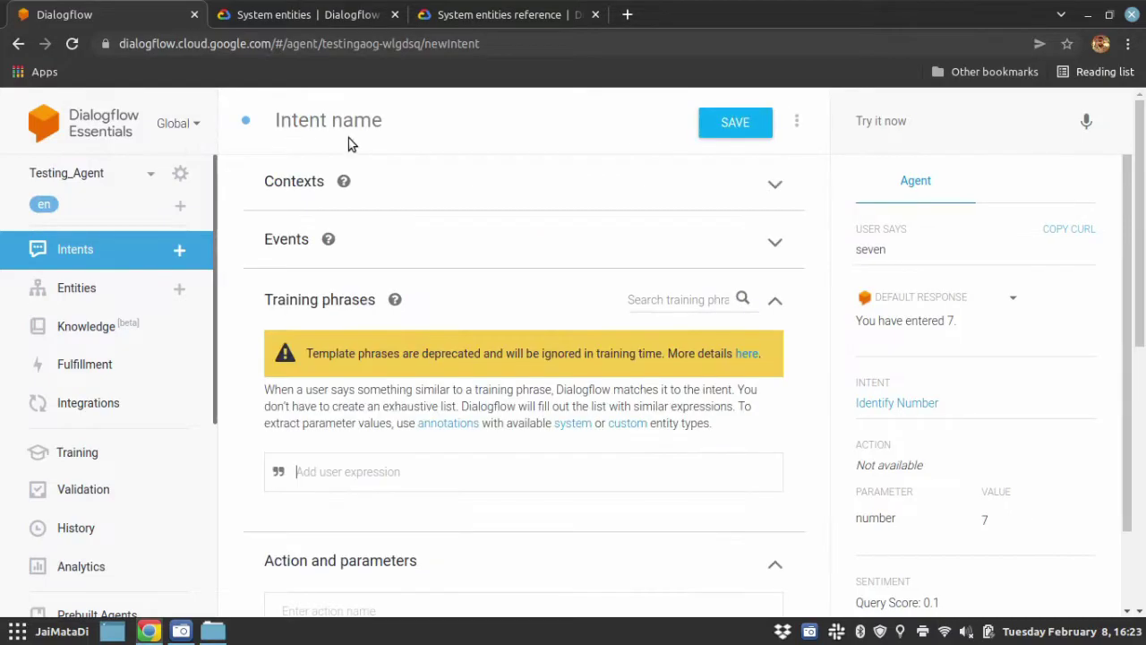
left_click(342, 130)
type("Iden")
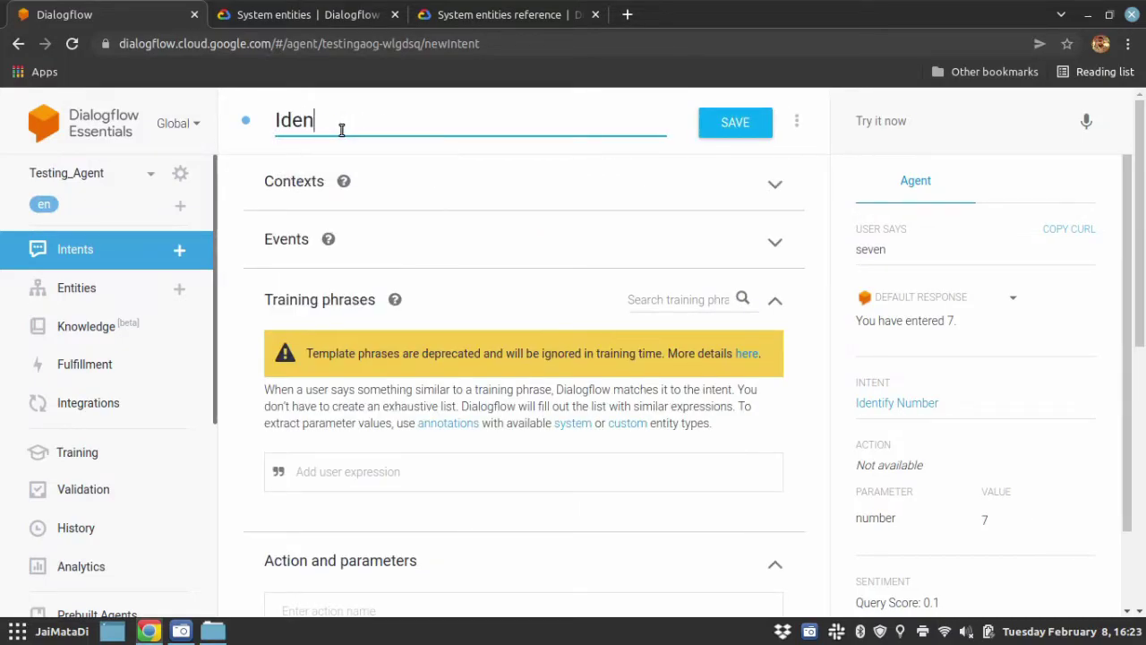
type("tify Direction")
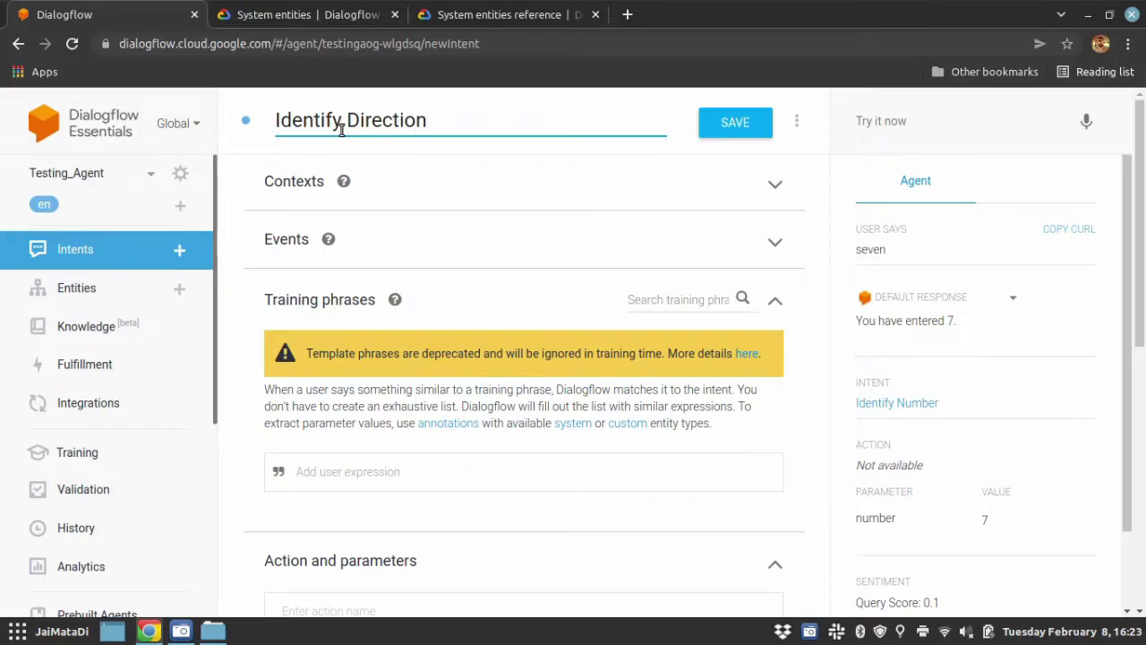
- Add the training phrase "forward" to the new intent and check its entity annotation
left_click(381, 480)
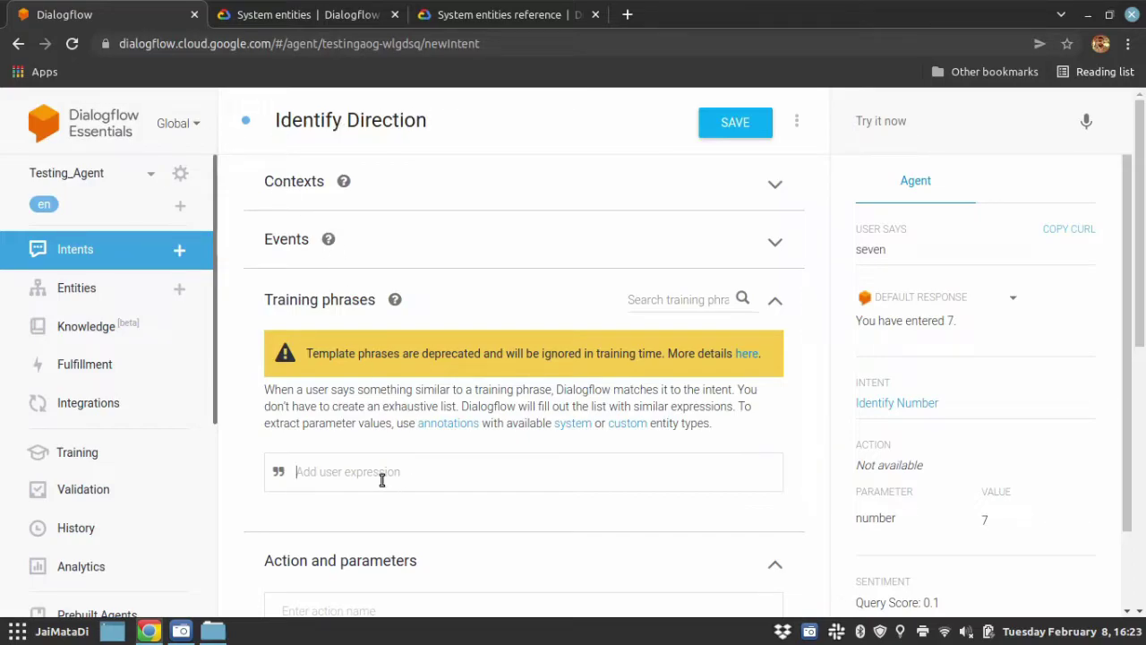
type("forward")
key("Return")
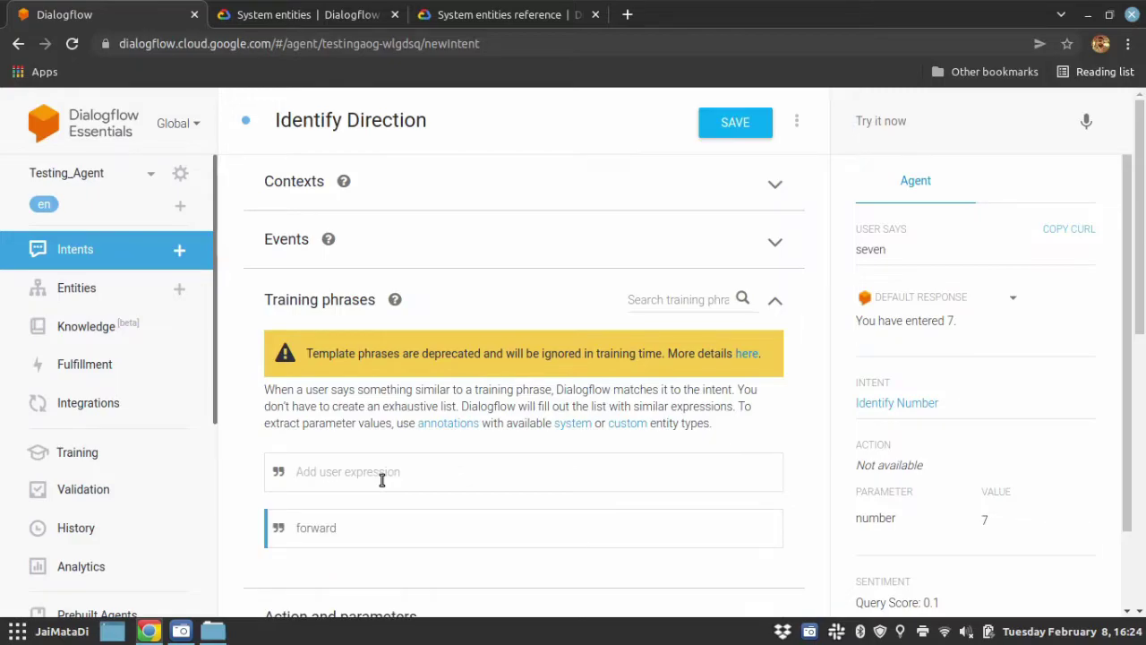
scroll(336, 425, "down", 3)
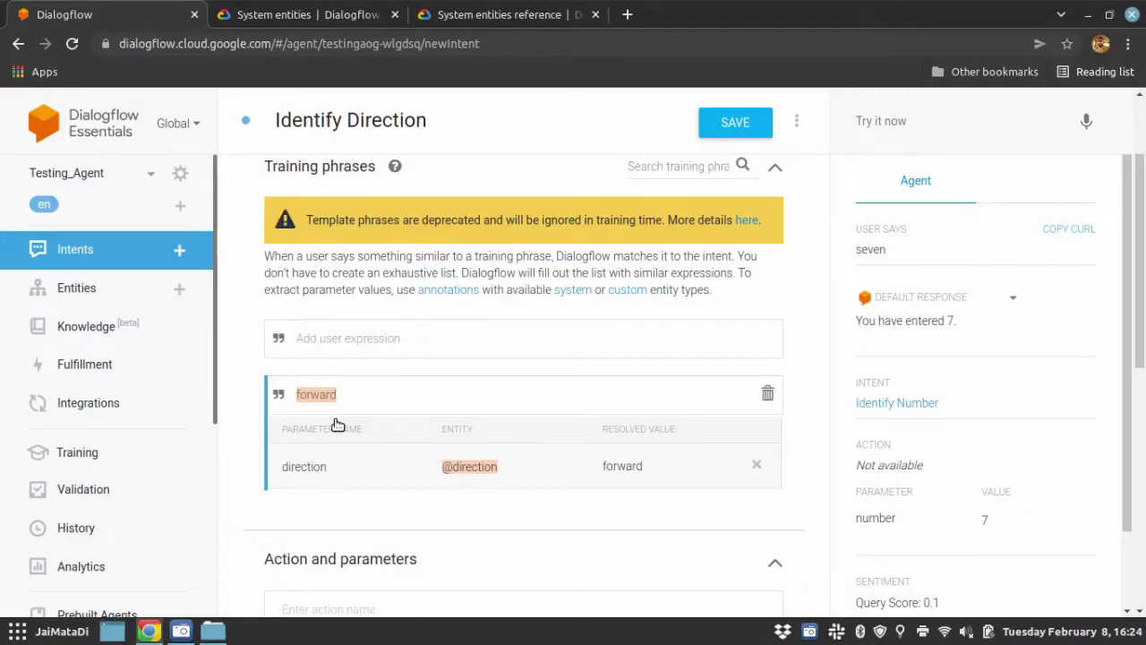
- Add the text response "You have entered $direction." to the Identify Direction intent and save the intent
double_click(320, 395)
scroll(424, 417, "down", 5)
scroll(425, 419, "down", 5)
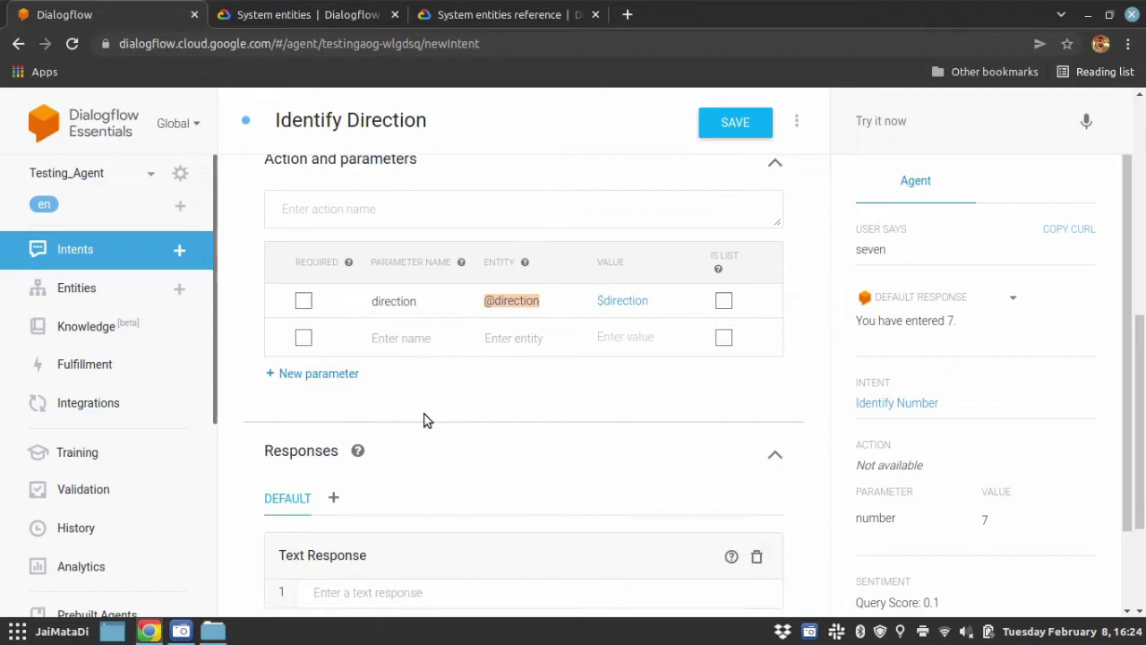
left_click(379, 461)
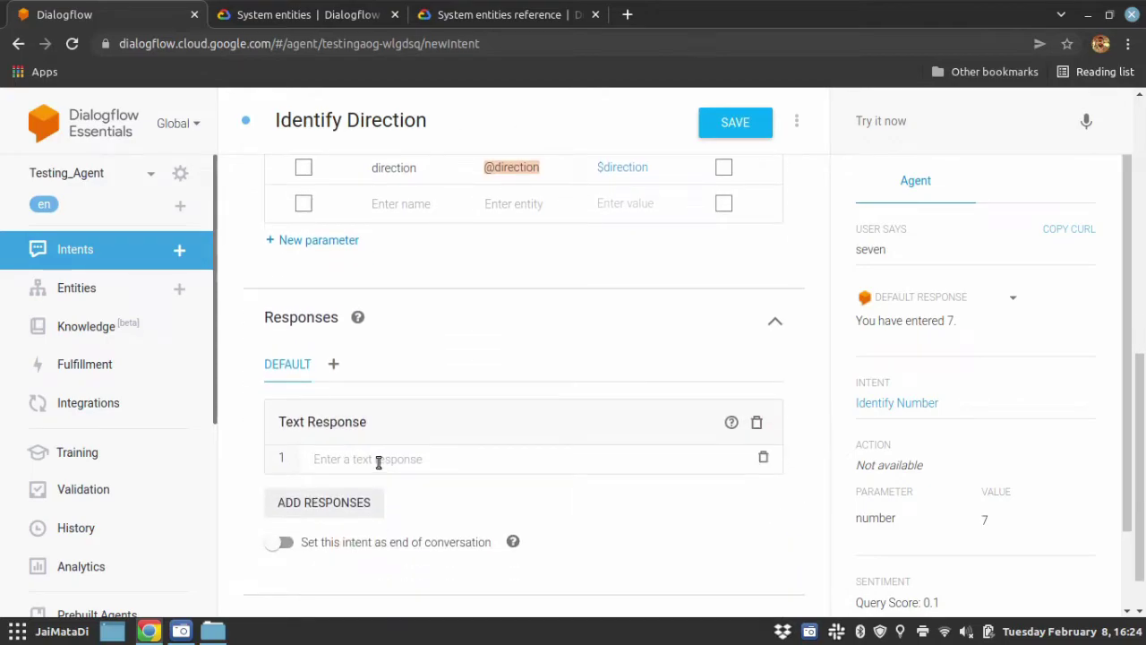
type("You have entered")
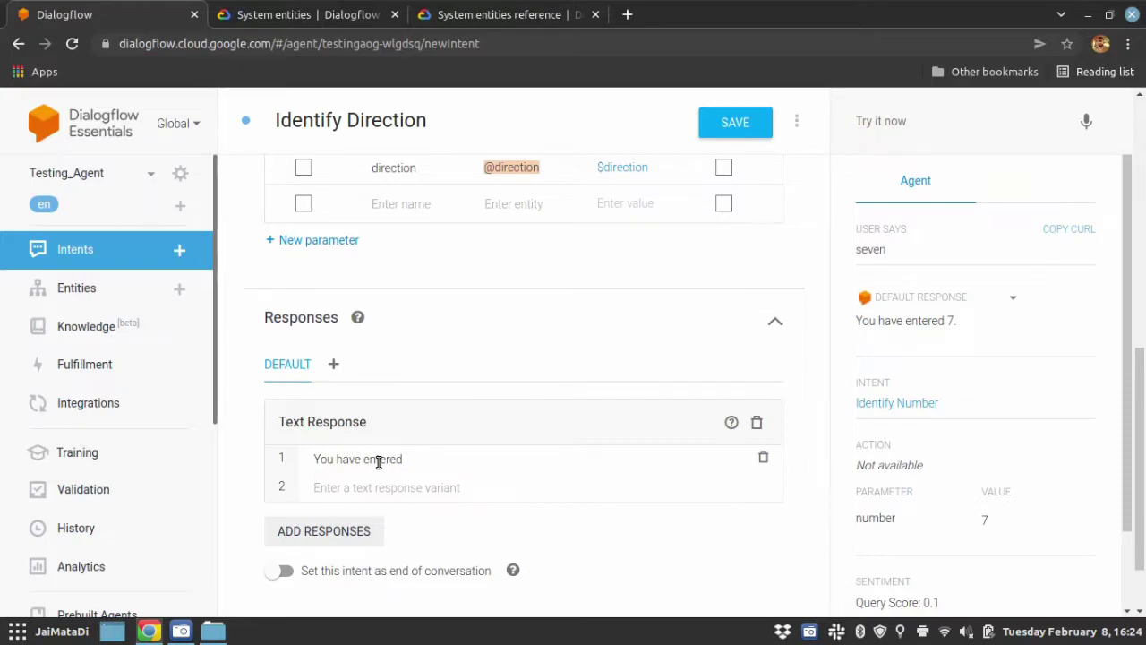
type(" $")
key("Return")
left_click(739, 126)
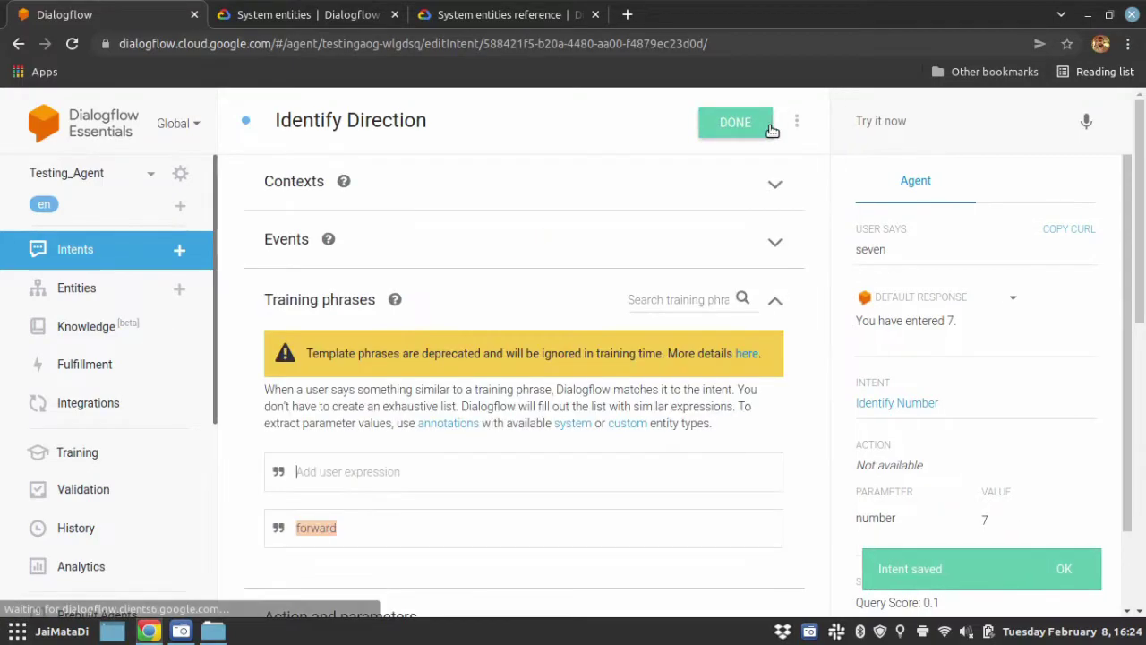
- Test the agent with the phrase "forward" and check its default response
left_click(922, 121)
type("forward")
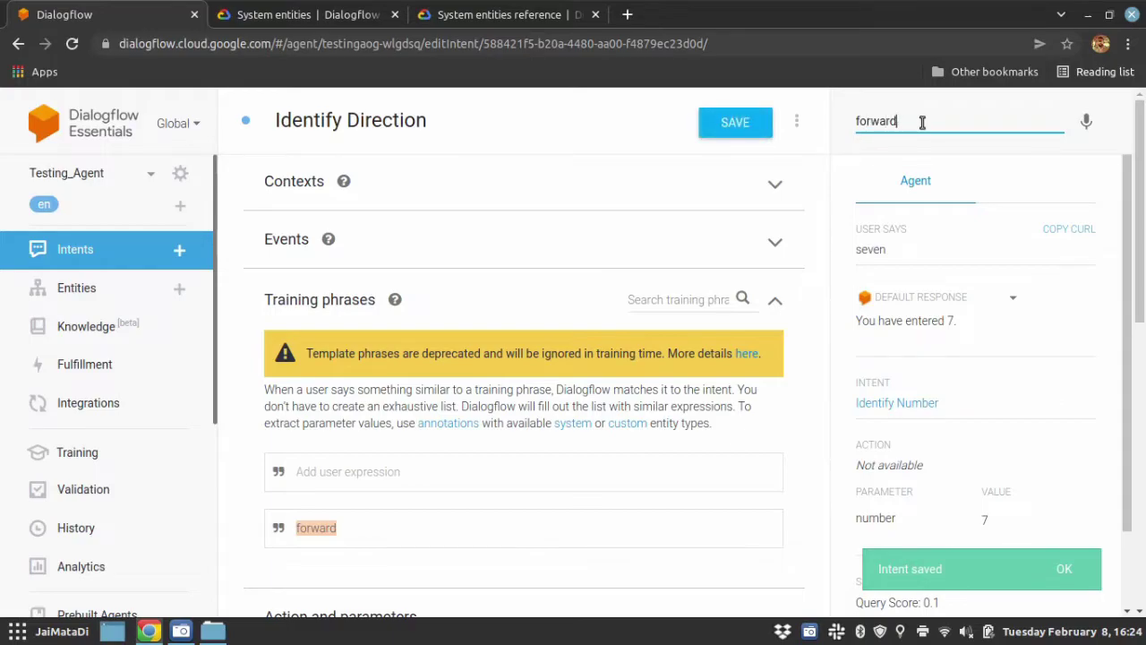
key("Return")
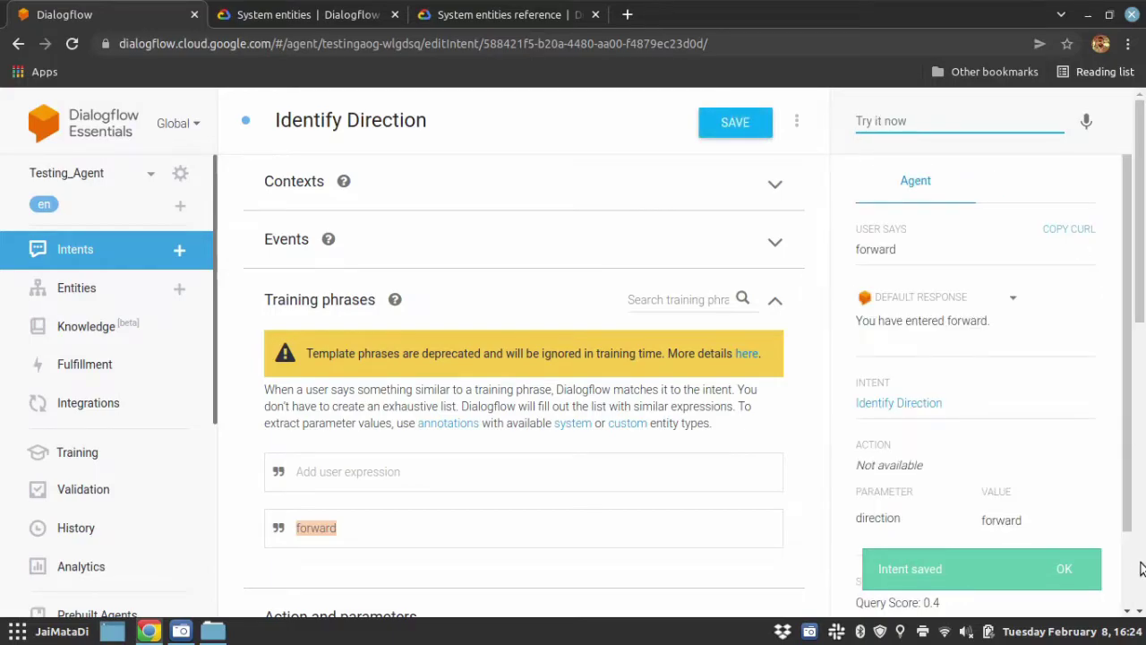
left_click_drag(859, 321, 994, 331)
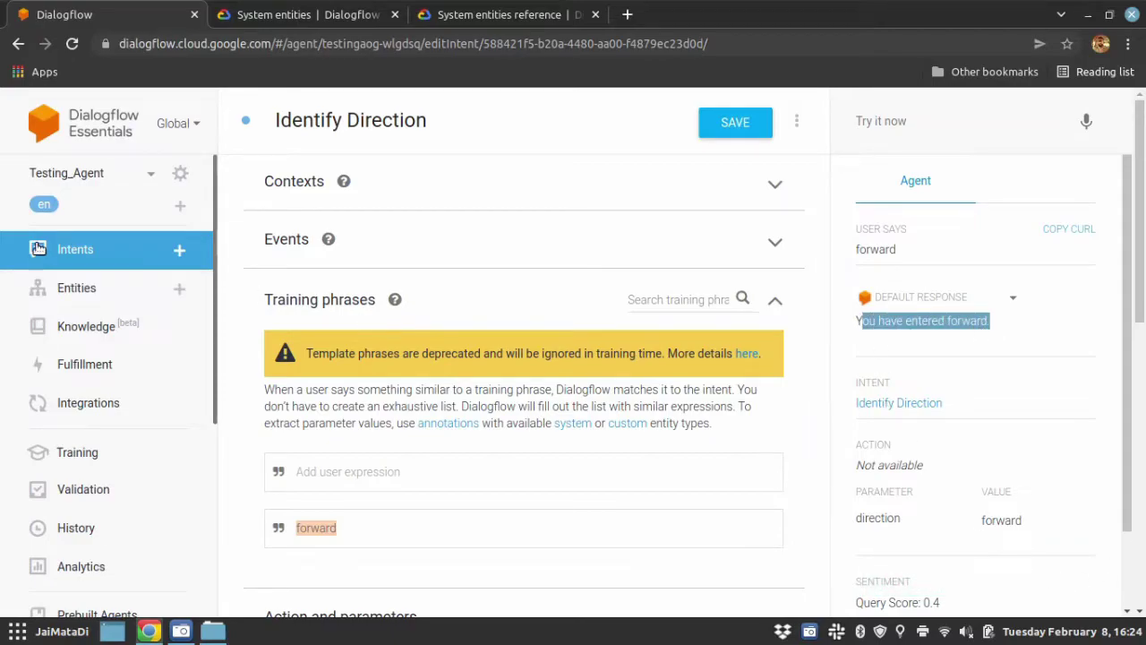
- Create a new entity named "composite_values" with synonym definition turned off
left_click(112, 289)
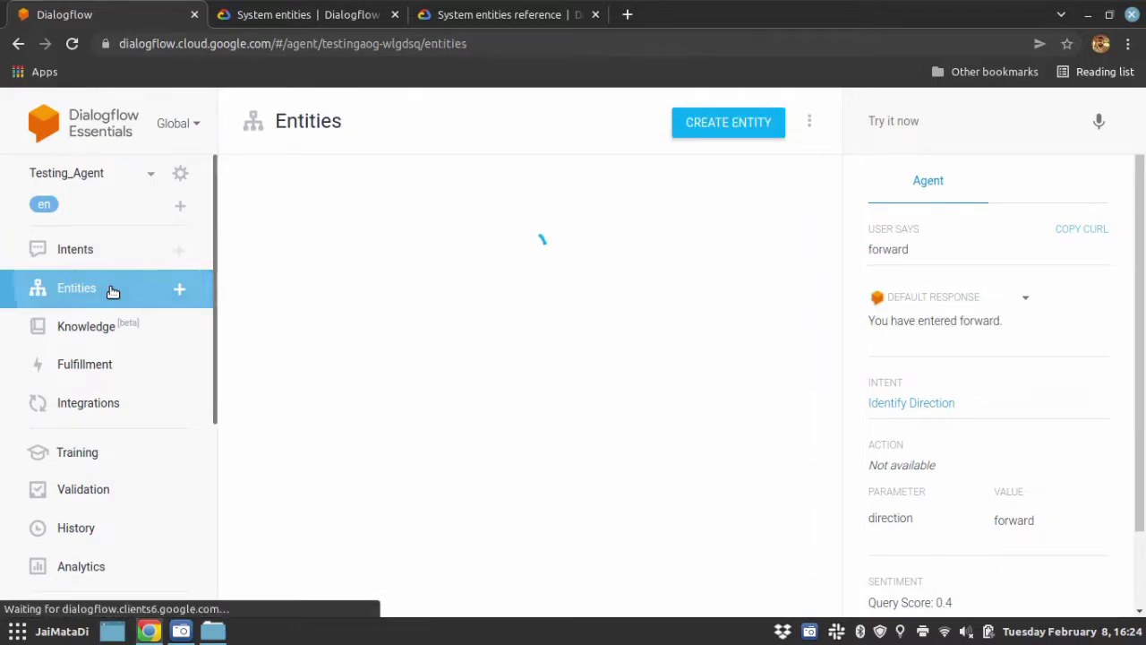
left_click(718, 130)
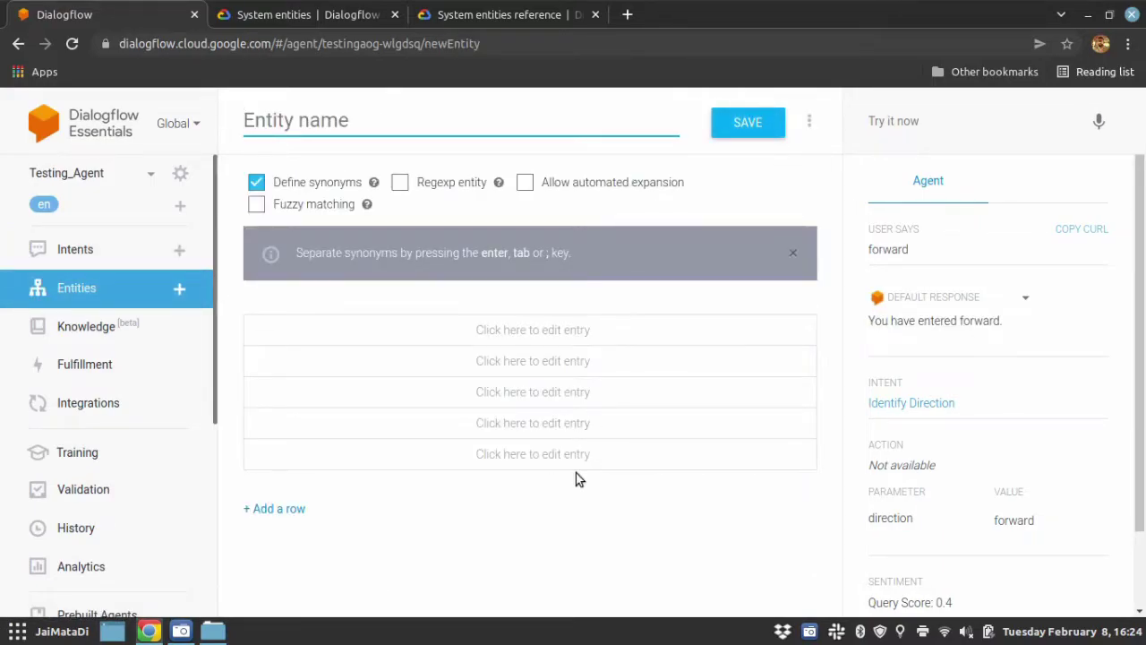
type("composite_values")
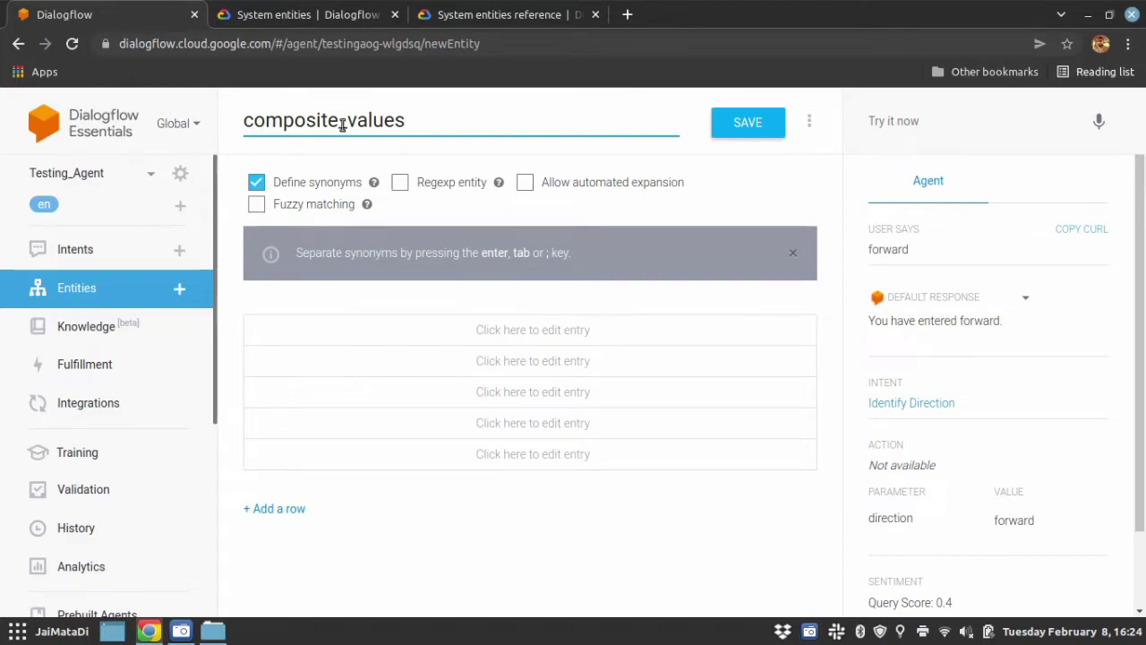
left_click(256, 182)
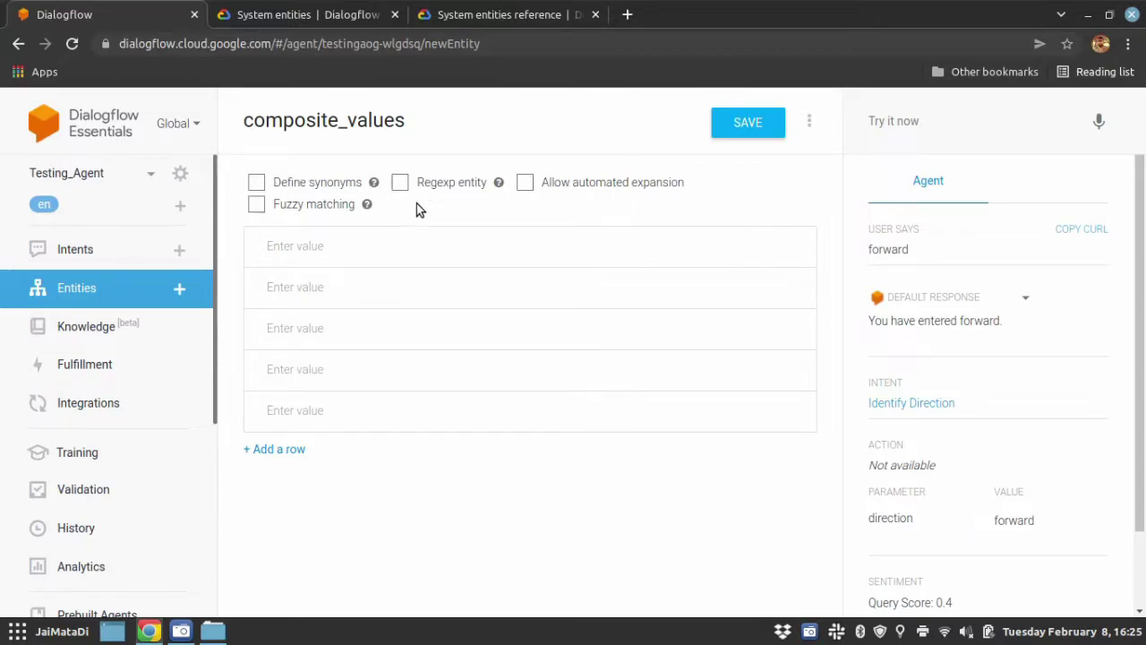
left_click(317, 248)
type("@sys")
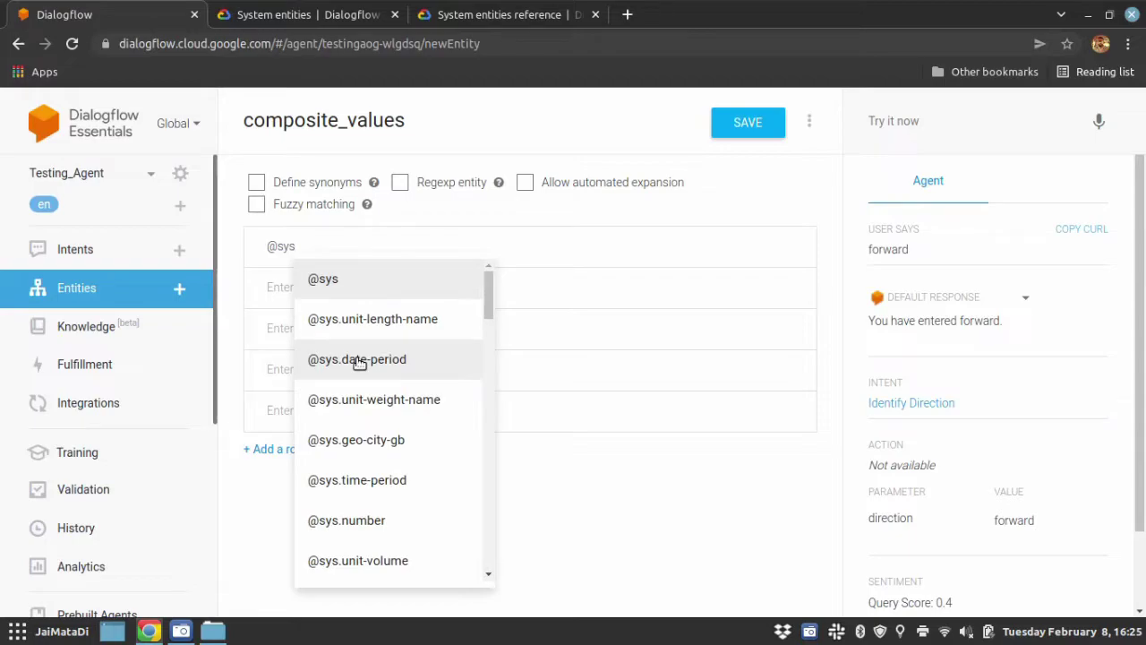
type(".num")
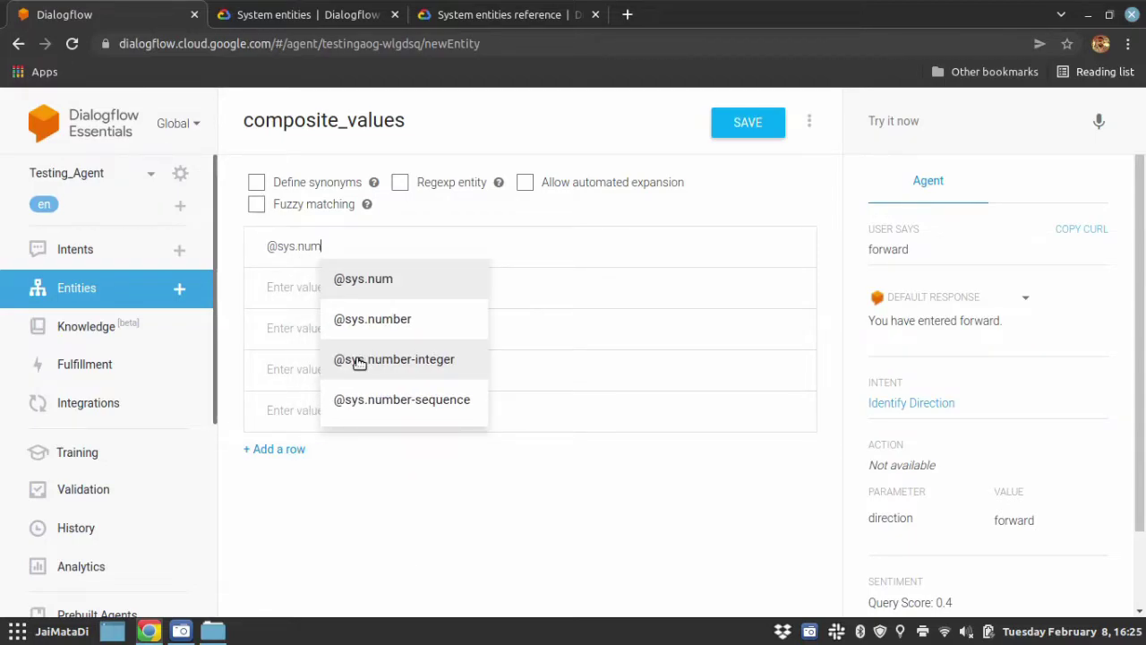
left_click(392, 330)
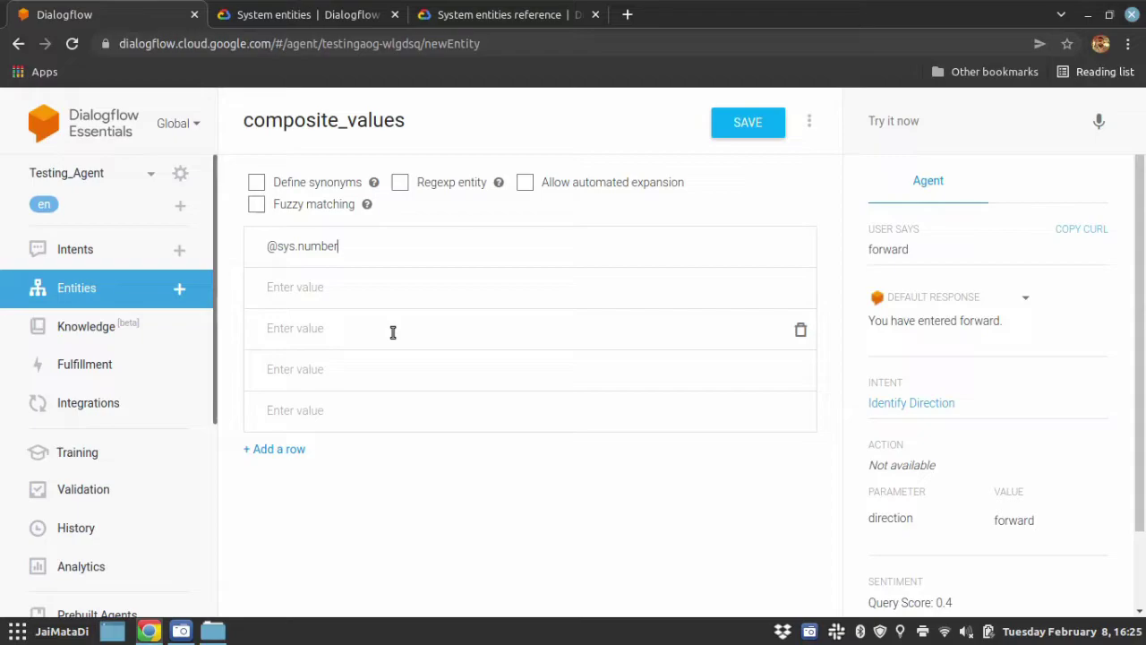
type("step")
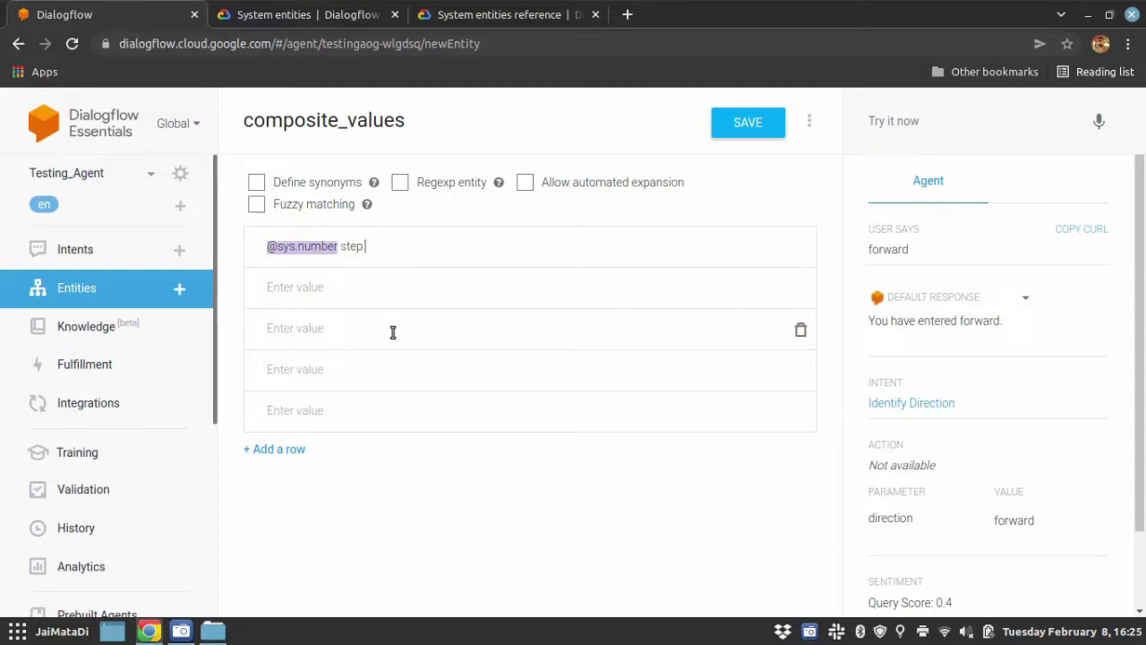
type(" @dire")
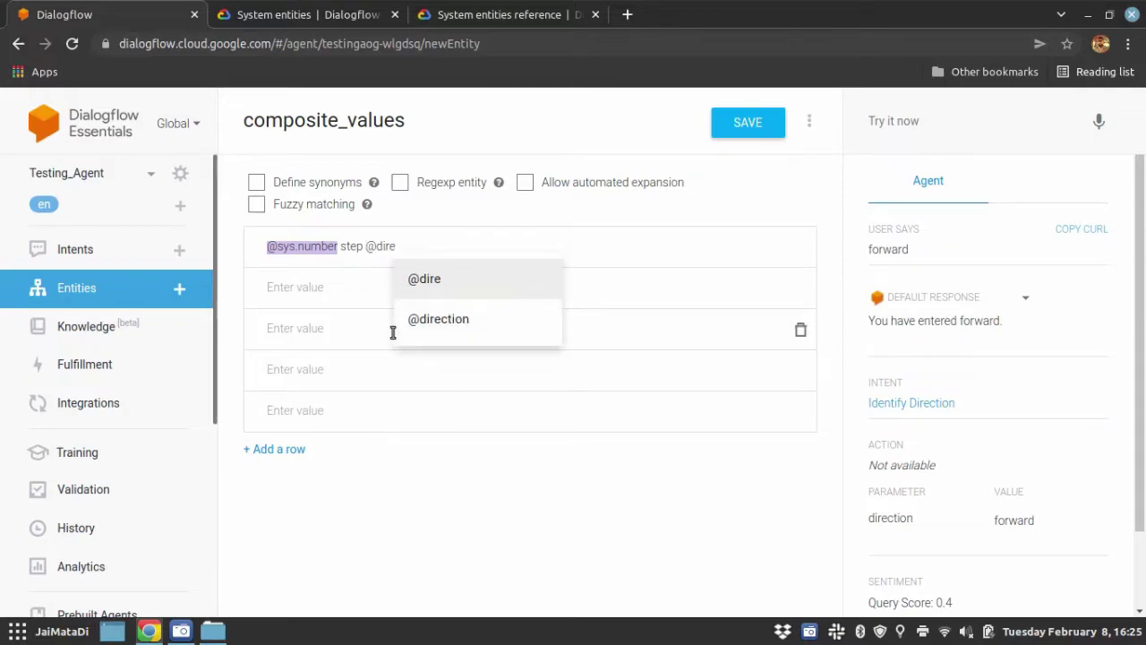
left_click(469, 338)
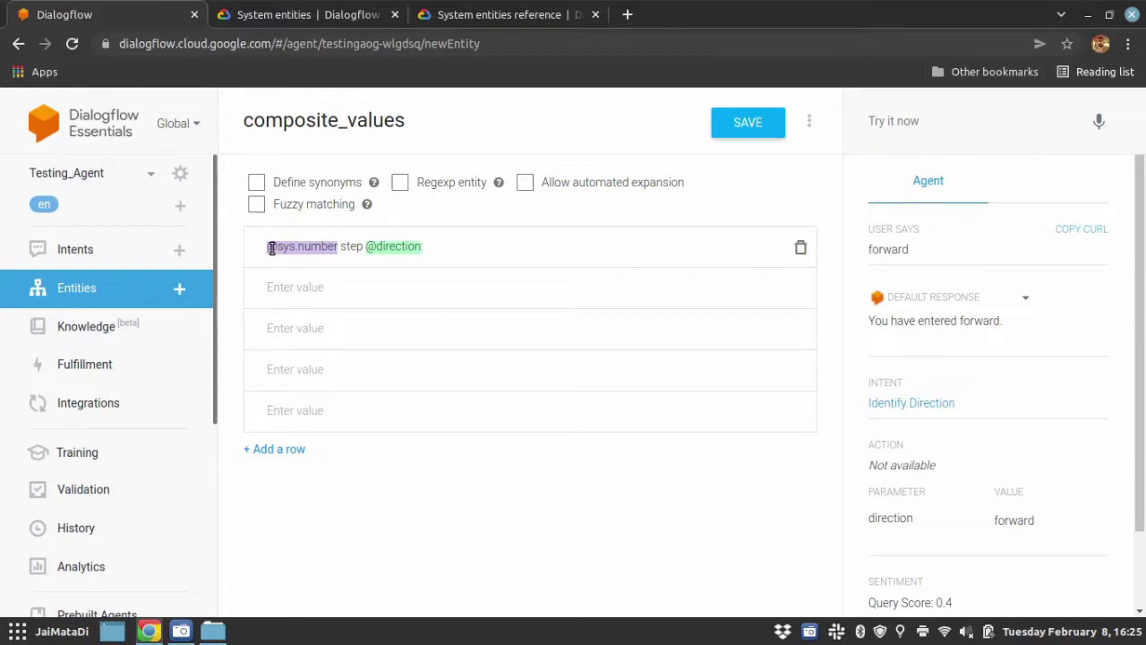
type(":")
- Change the word "step" to "steps" in the first composite value
left_click_drag(270, 248, 340, 249)
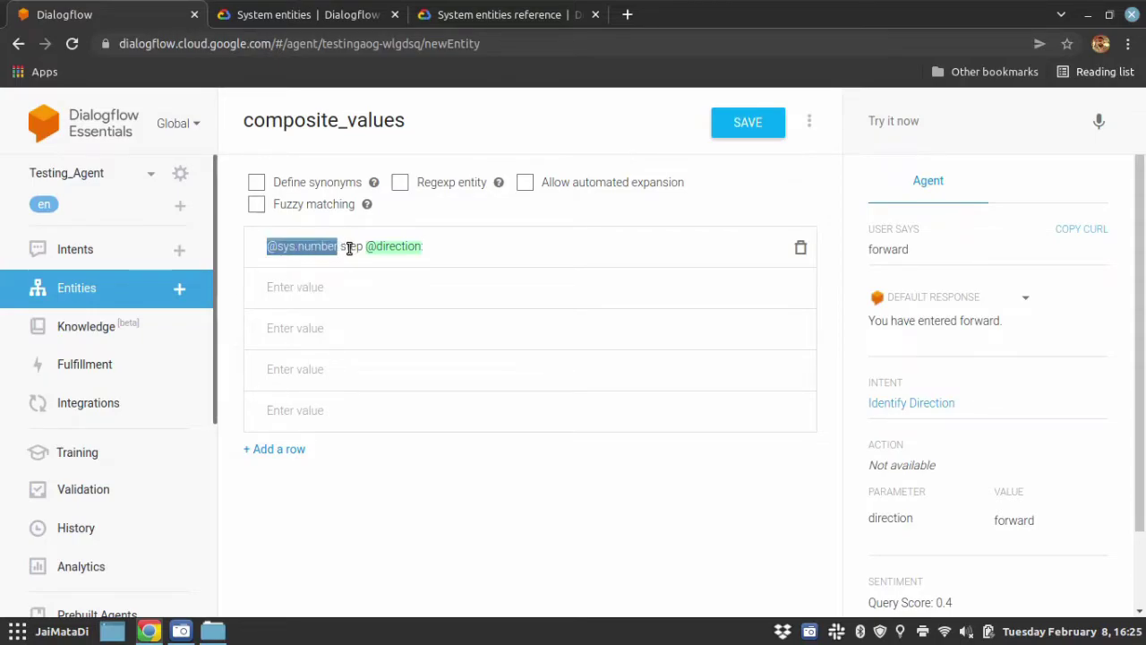
double_click(349, 247)
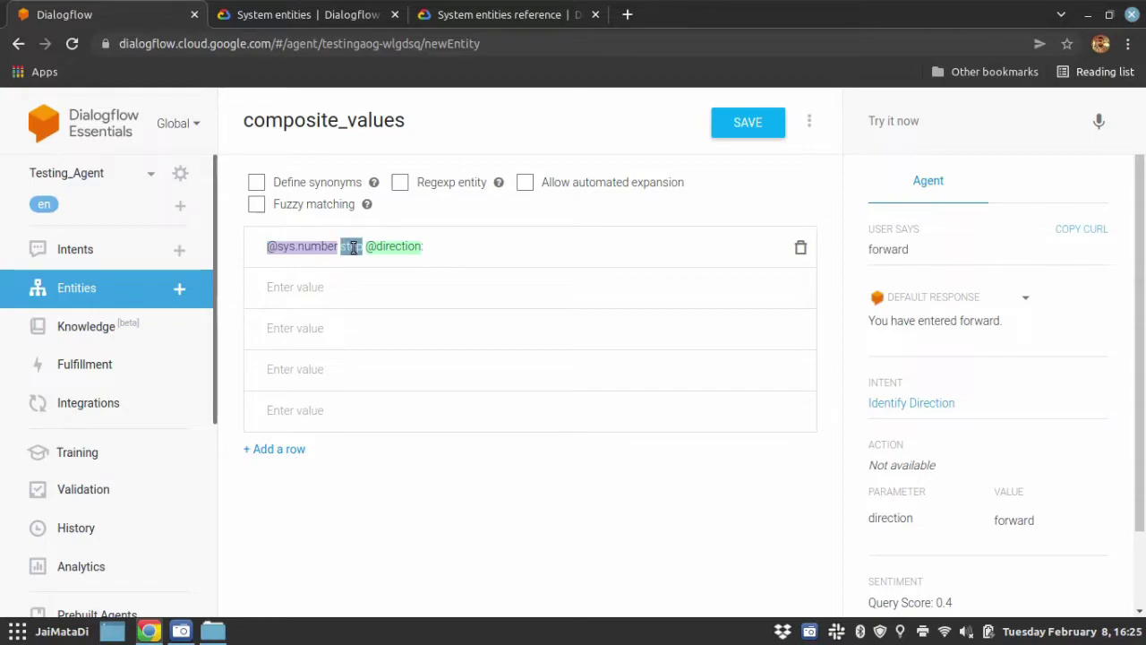
left_click(359, 247)
key("Right")
type("s")
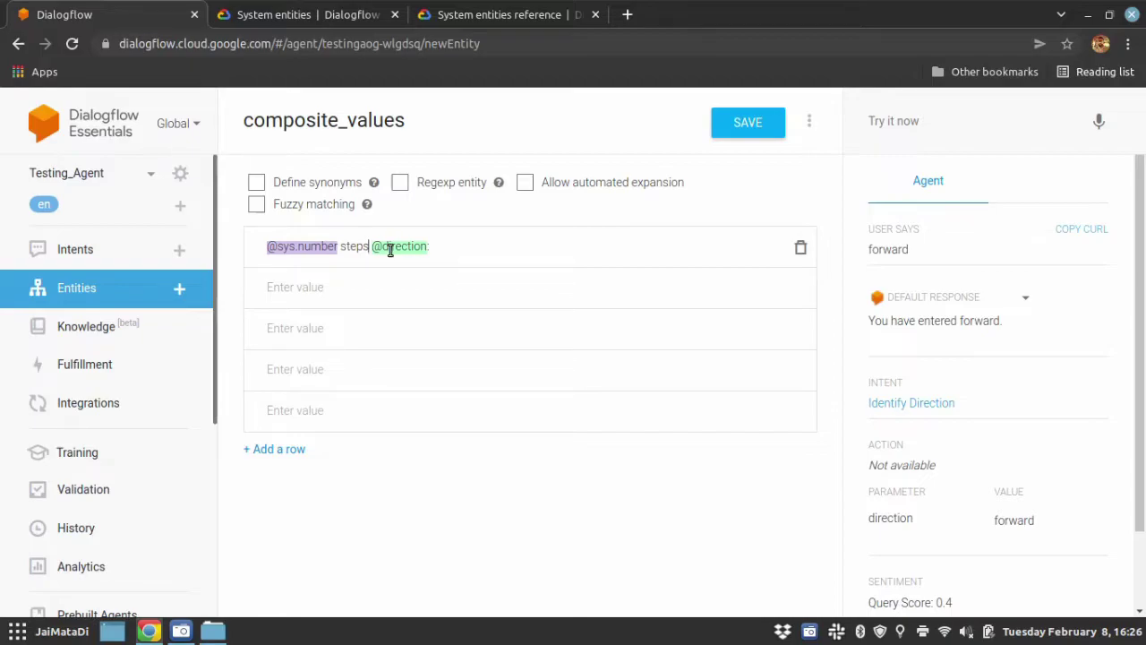
left_click(329, 297)
type("2")
key("BackSpace")
type("@sys.number")
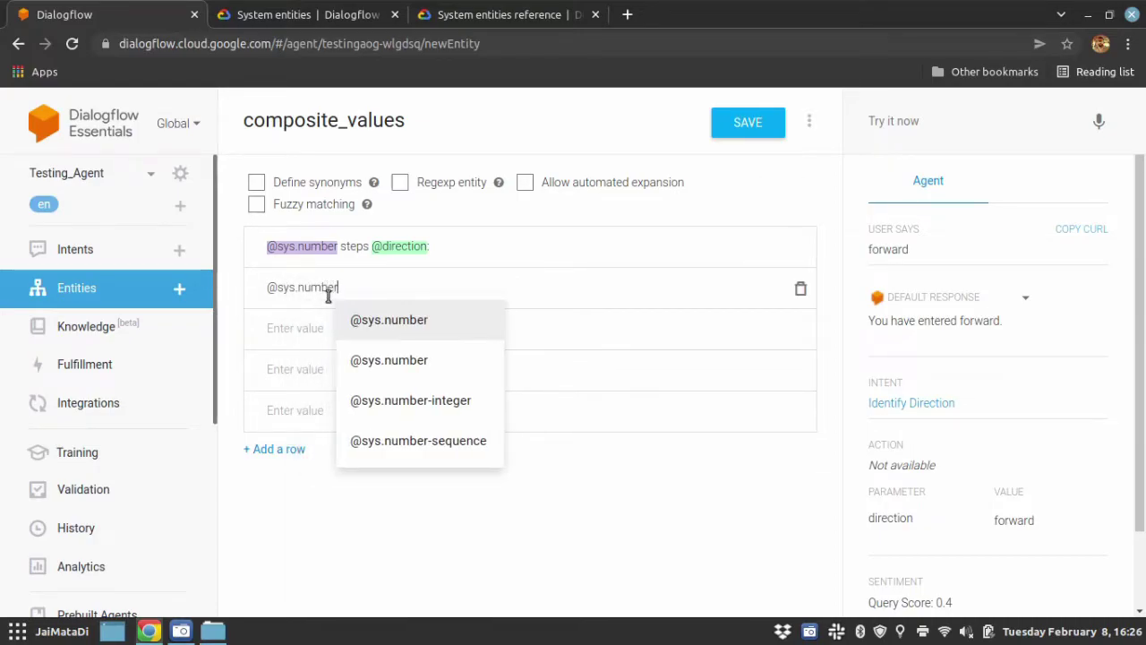
left_click(413, 320)
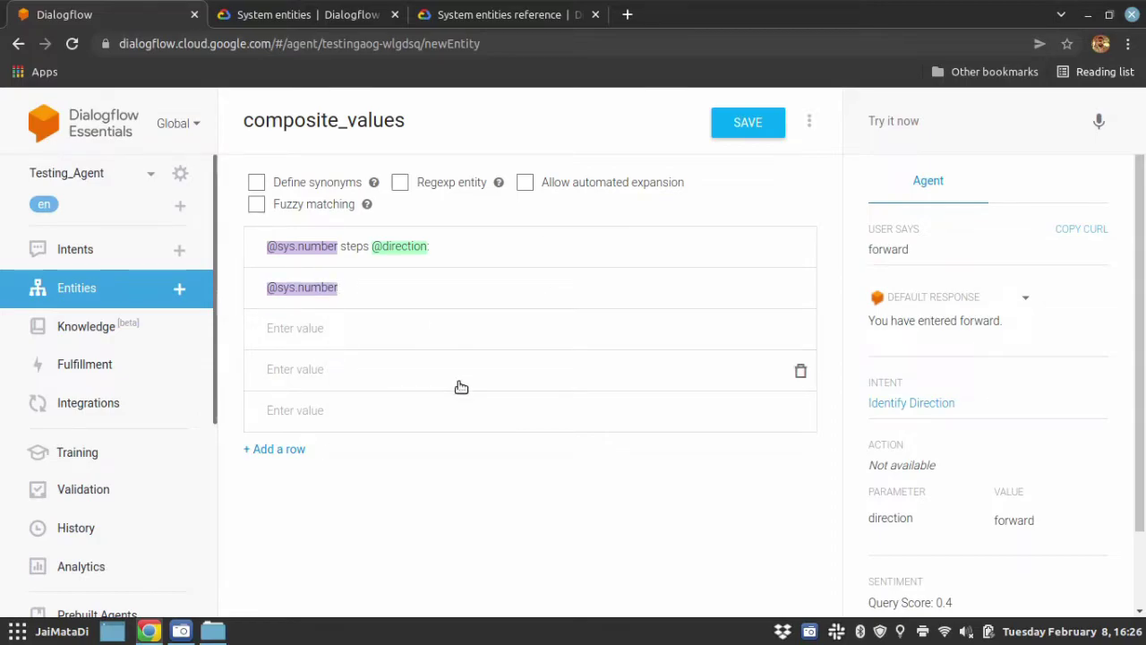
type("@dire")
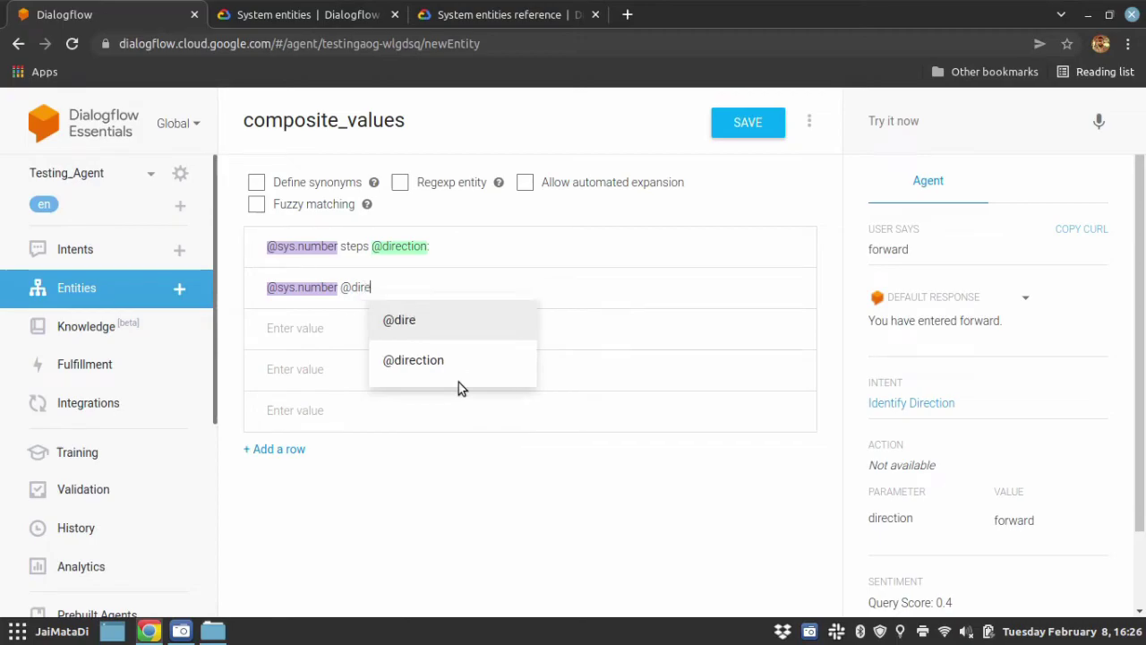
left_click(445, 370)
key("BackSpace")
type("steps")
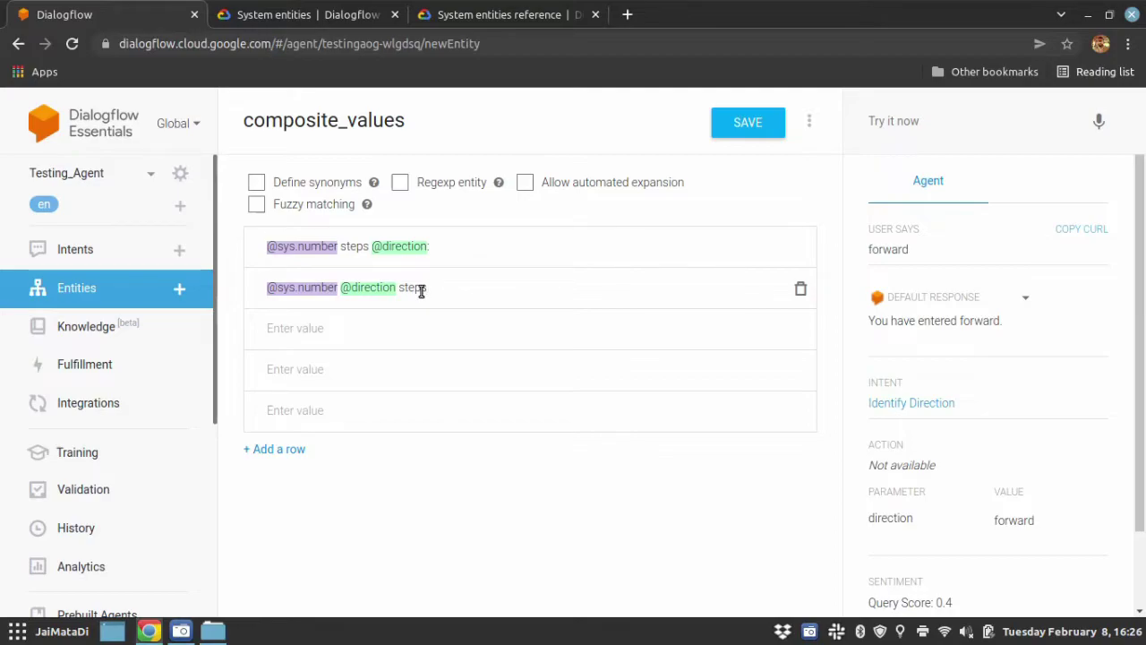
left_click(344, 323)
type("@dire")
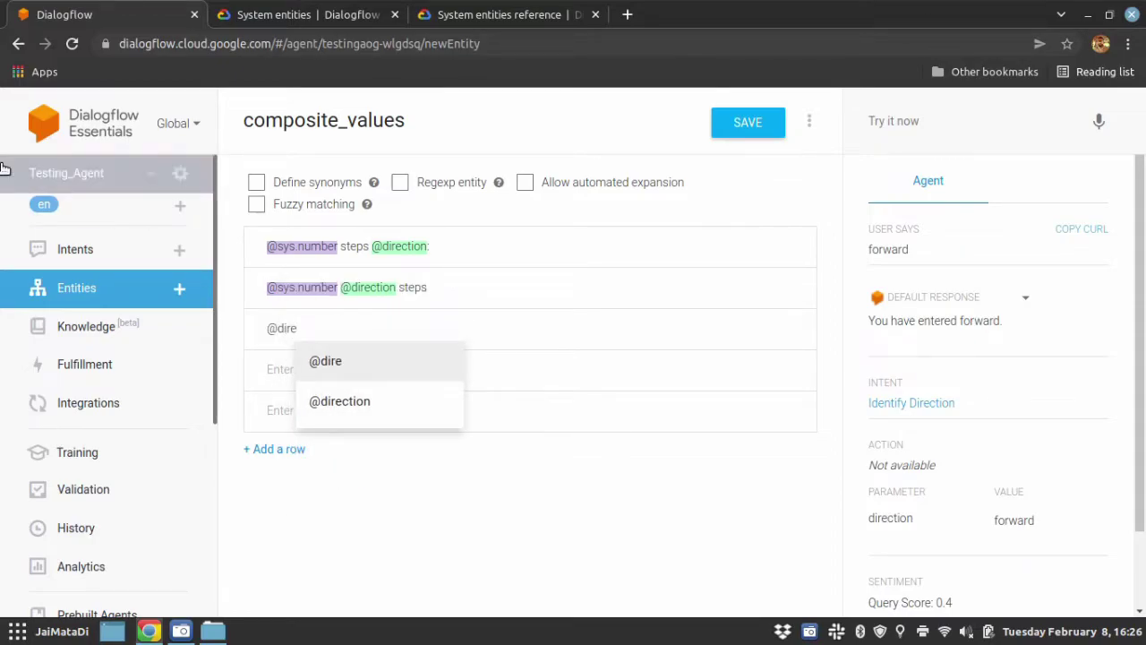
left_click(356, 394)
key("BackSpace")
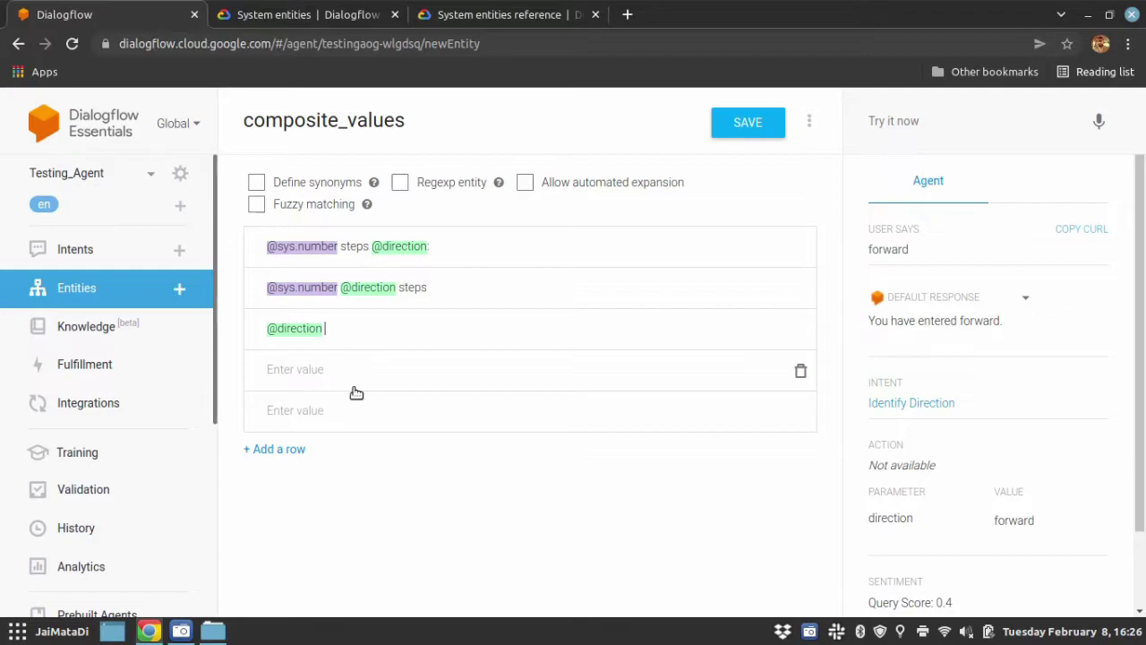
type("@st")
type("sys")
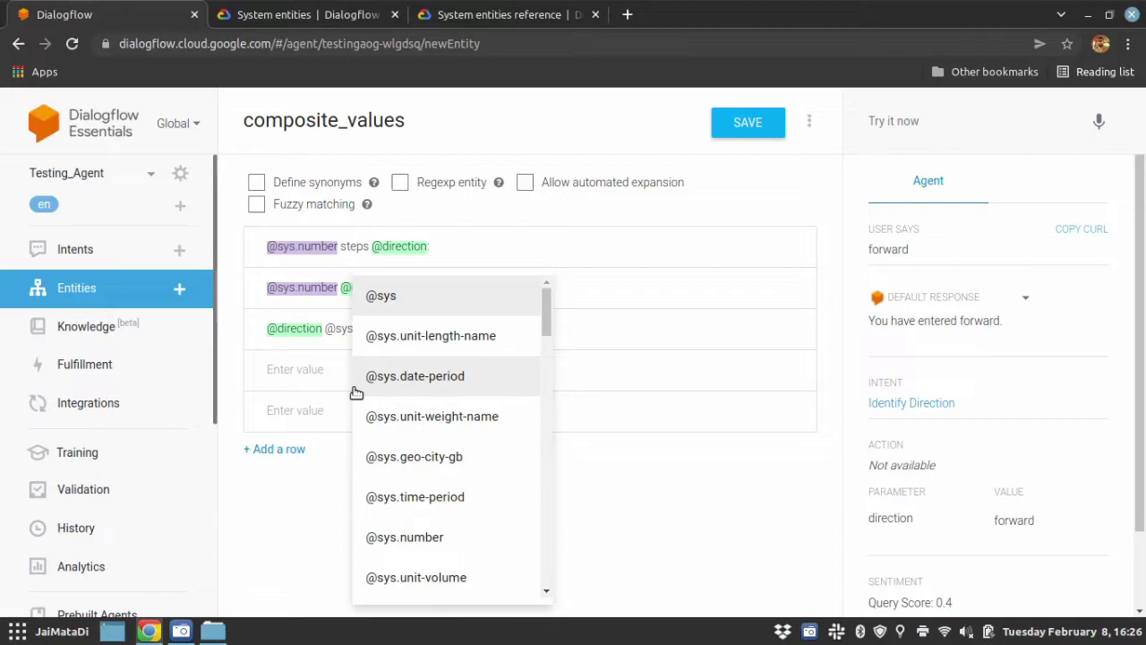
type(".num")
key("Down")
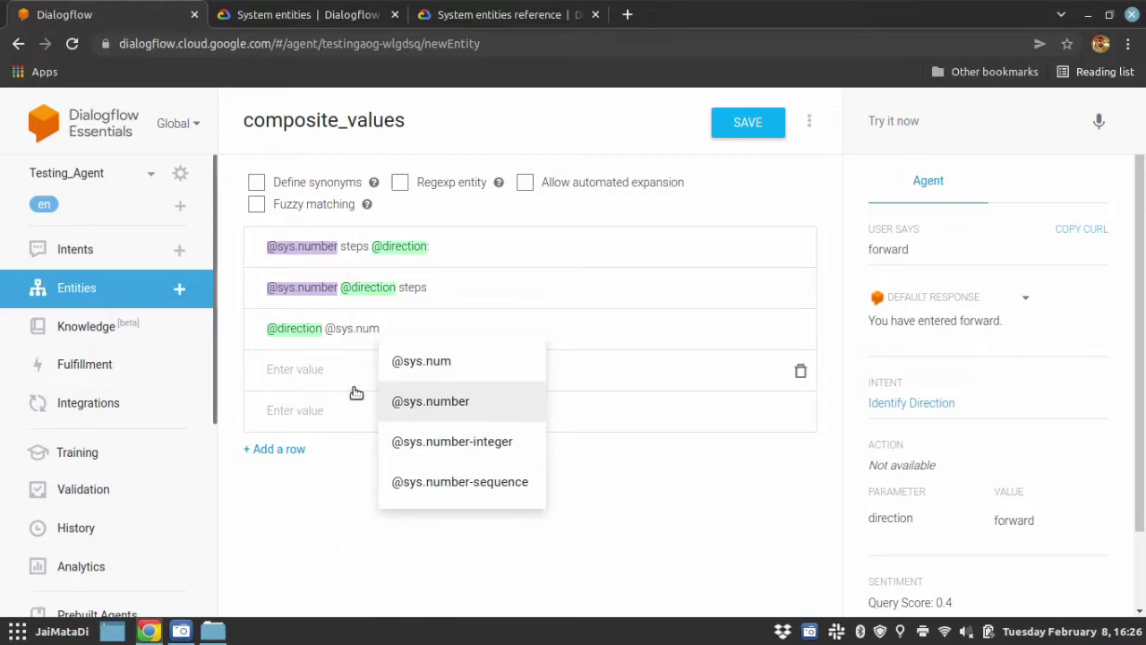
key("Return")
type("ste")
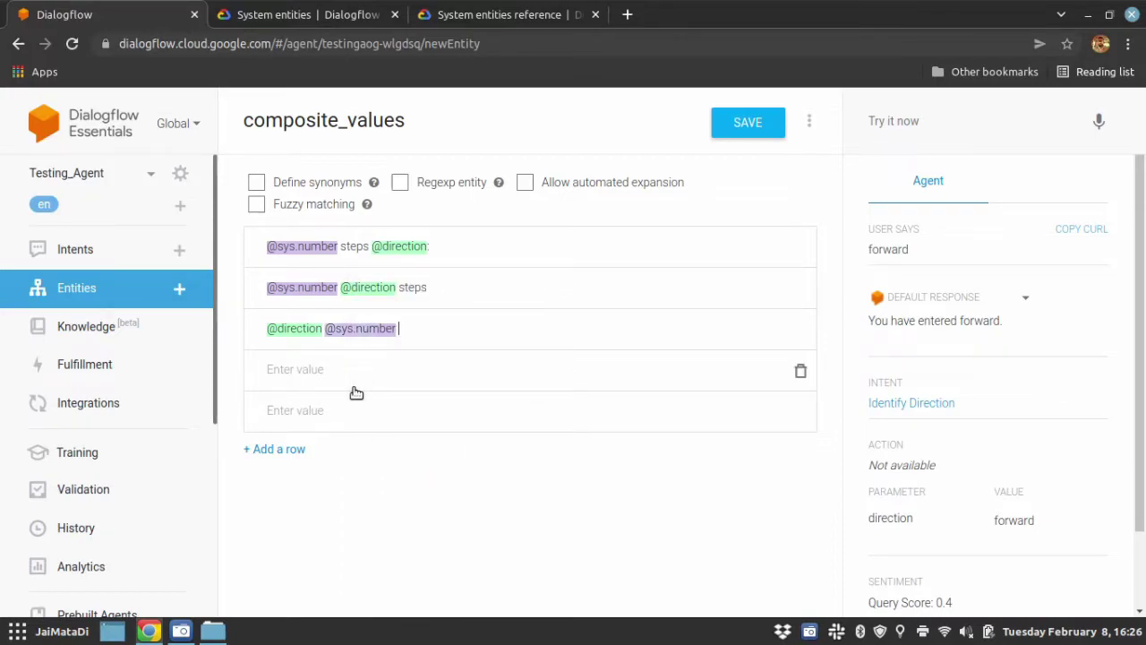
type("ps")
left_click(731, 123)
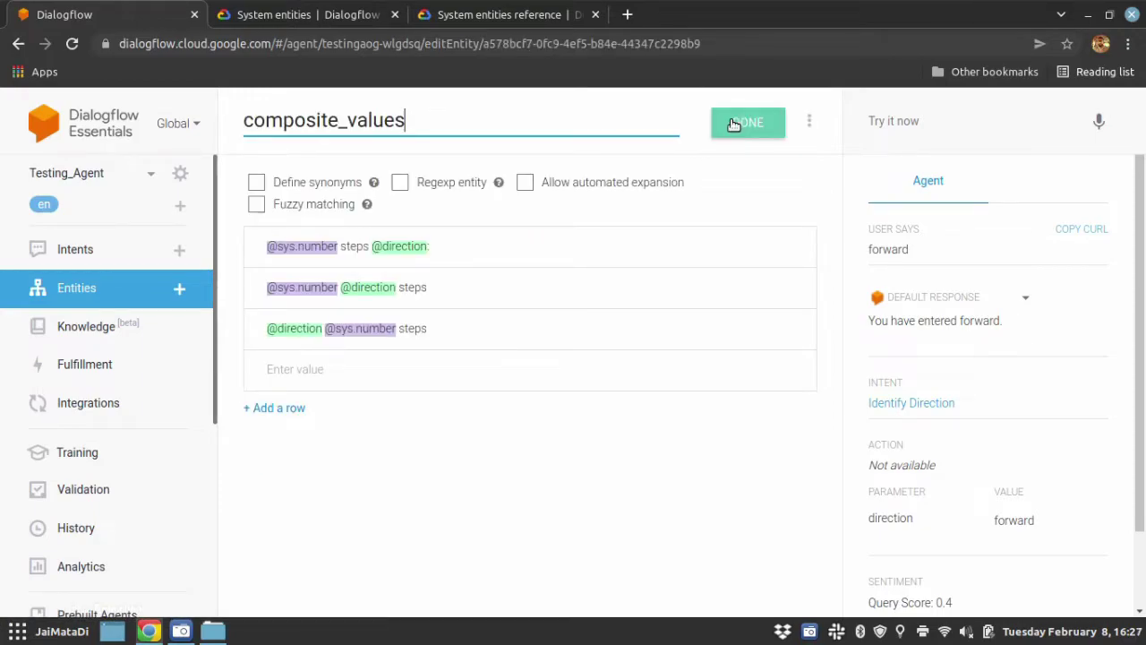
- Create a new intent and name it "Identify Composite Entity"
left_click(60, 246)
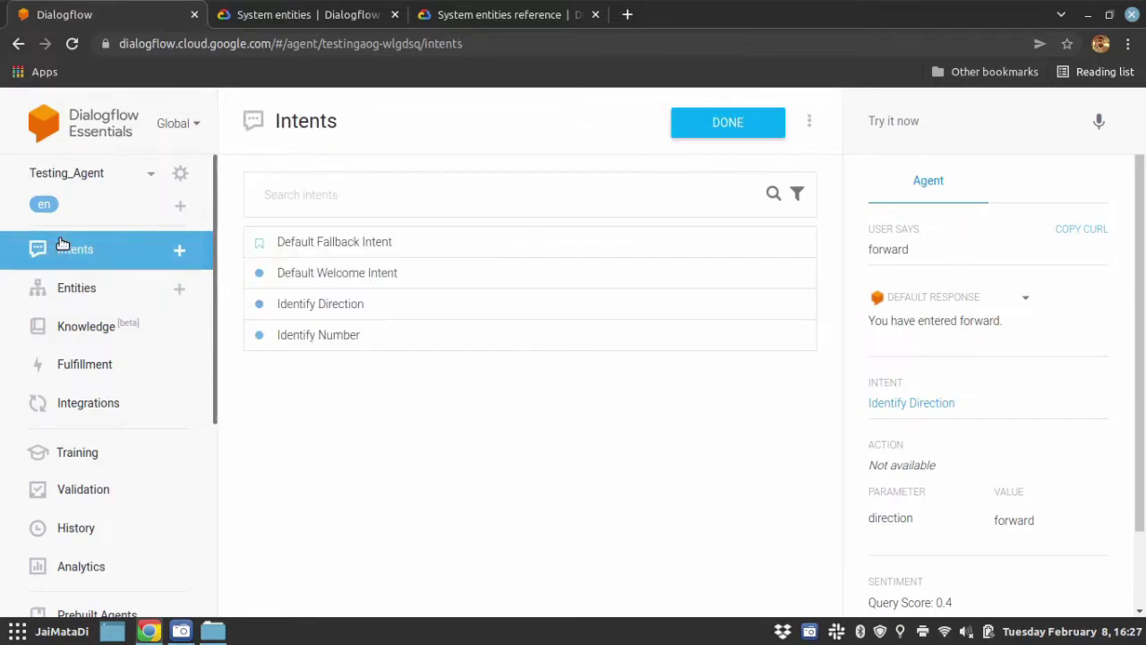
left_click(704, 136)
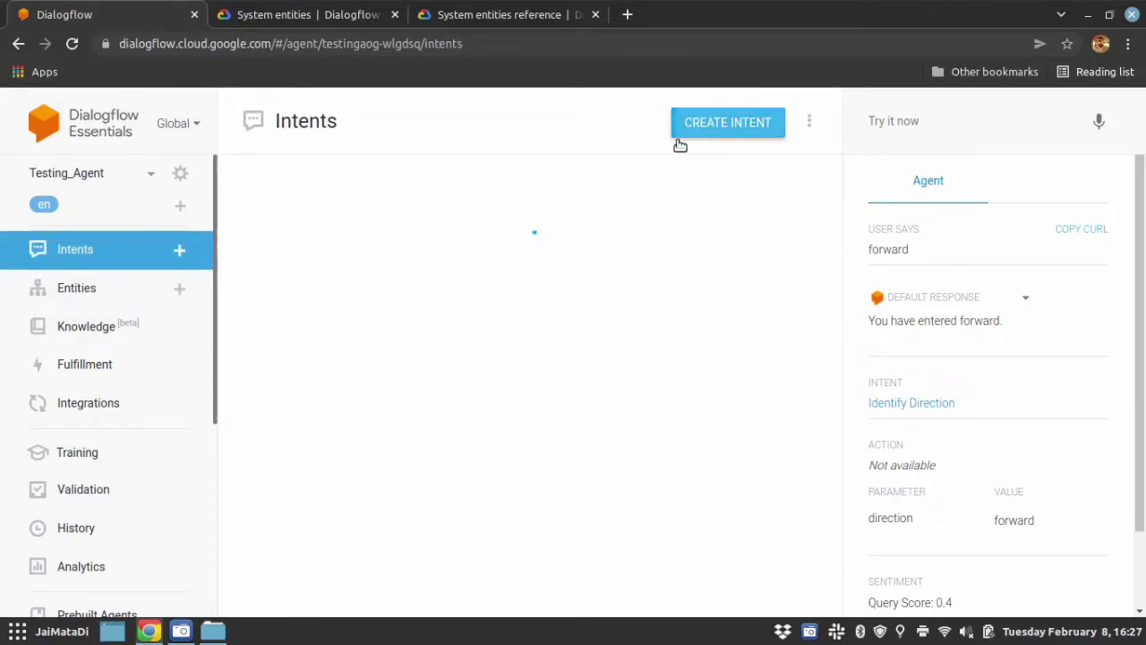
left_click(395, 128)
type("I")
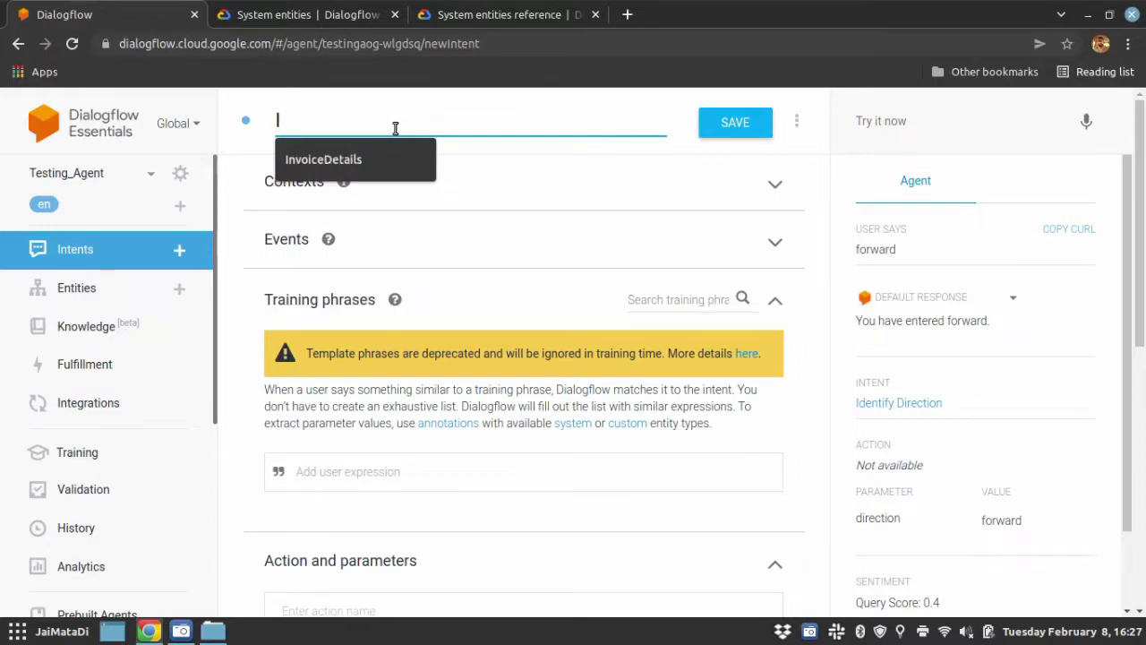
type("dentify")
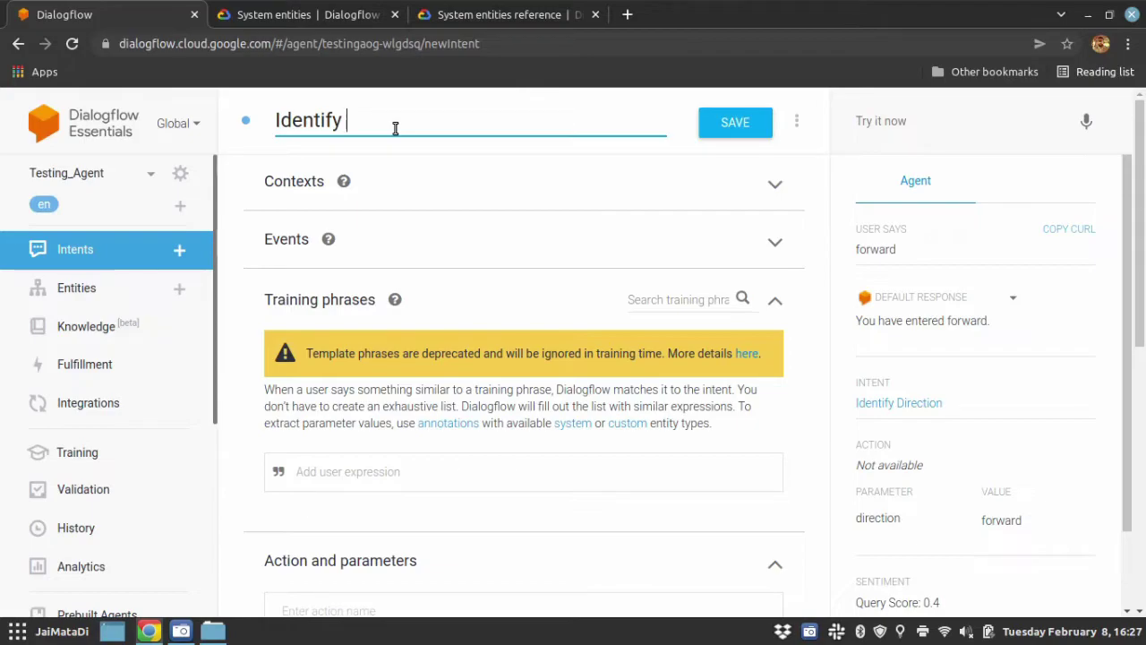
type("Composite Entity")
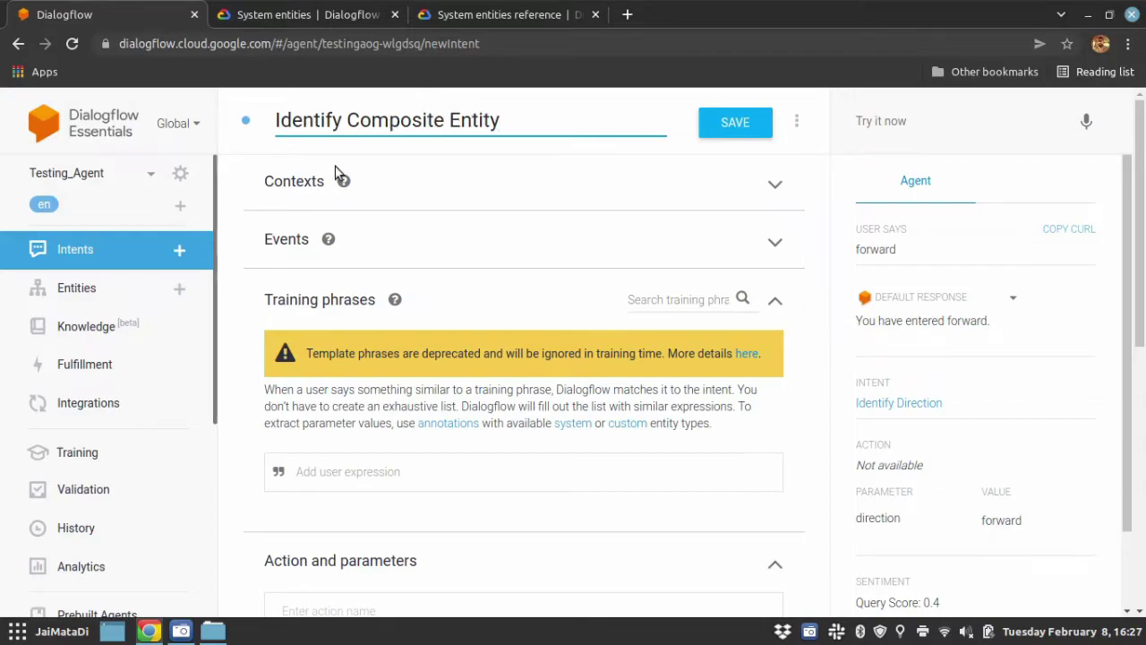
- Add "take 5 forward steps" as a training phrase of the Identify Composite Entity intent
scroll(435, 371, "down", 3)
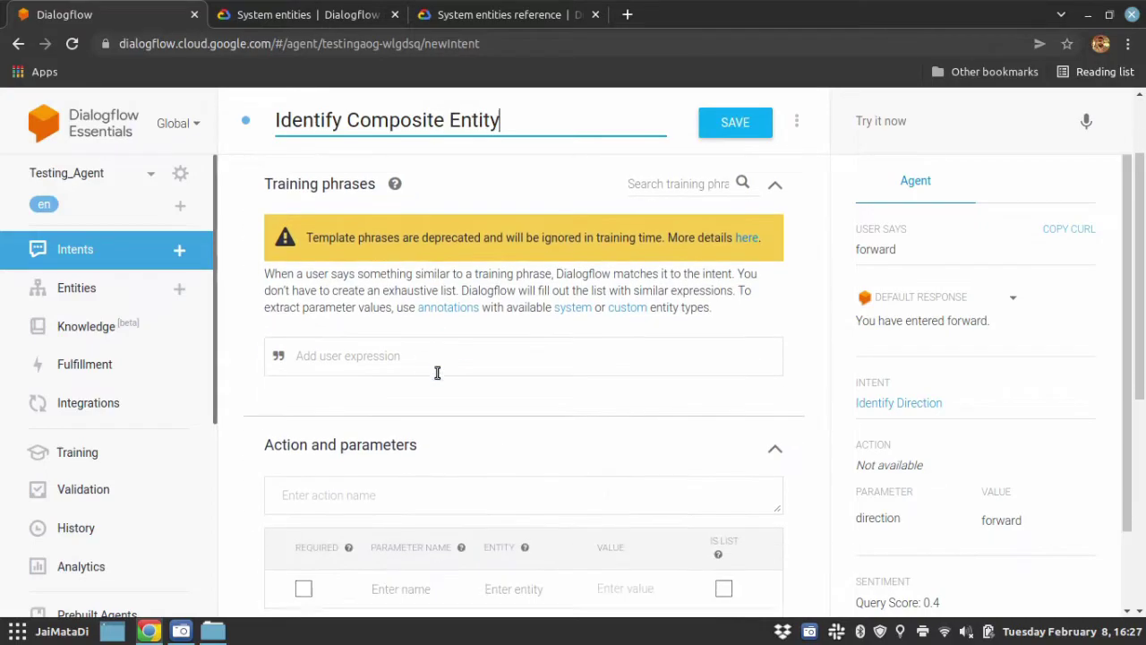
left_click(382, 335)
type("ta")
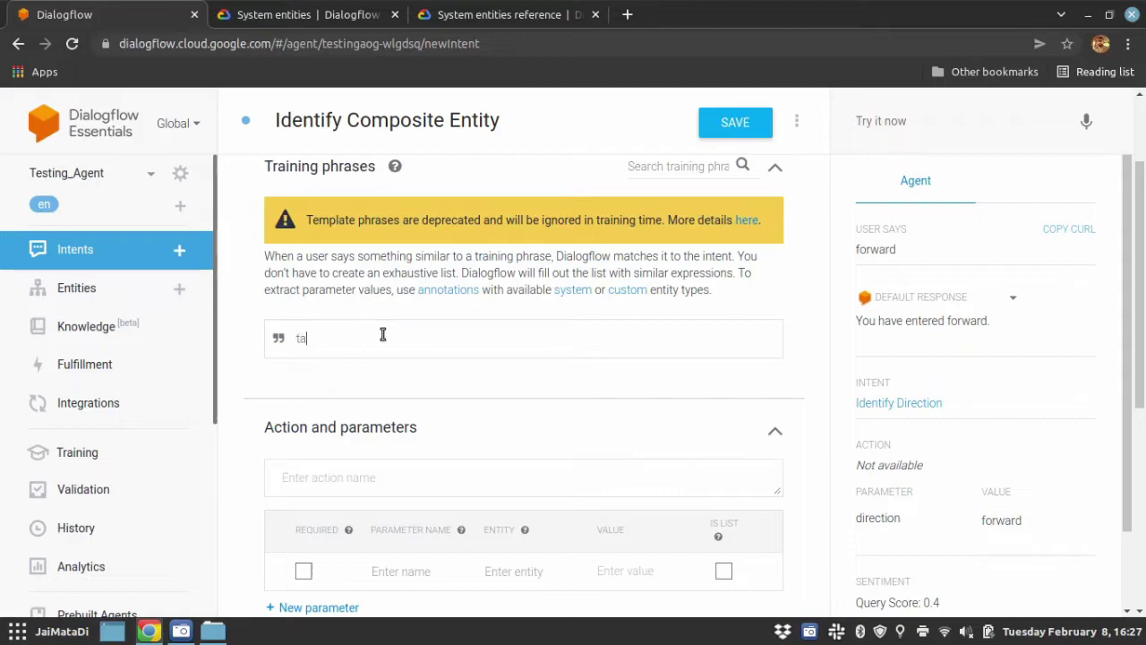
type("ke 5 forward steps")
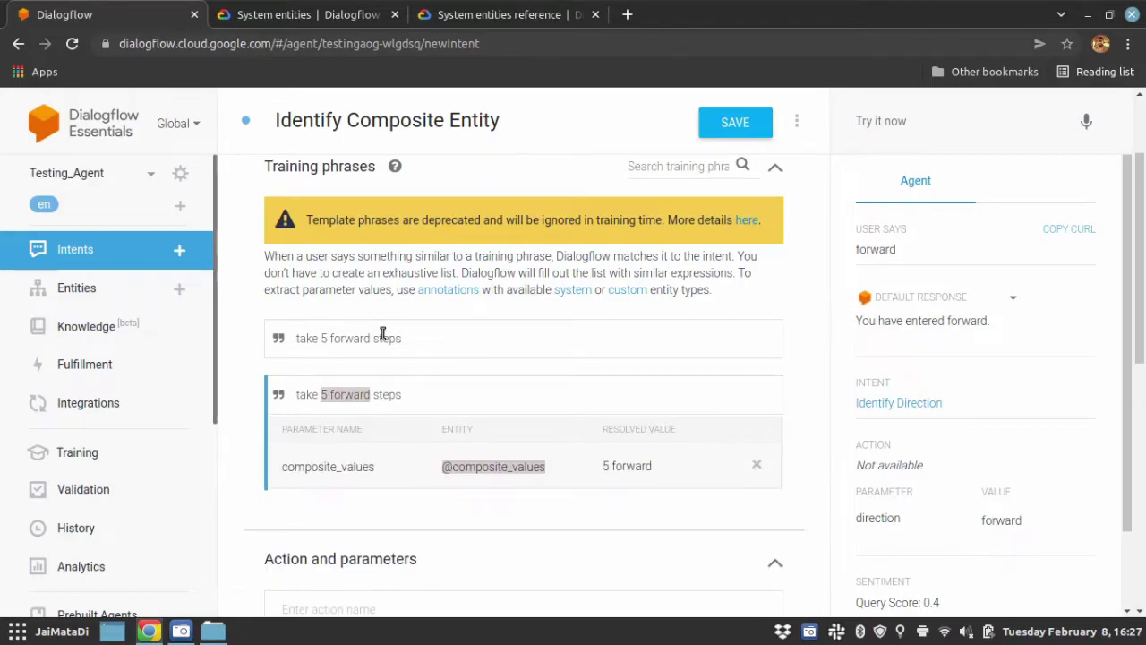
scroll(383, 333, "down", 1)
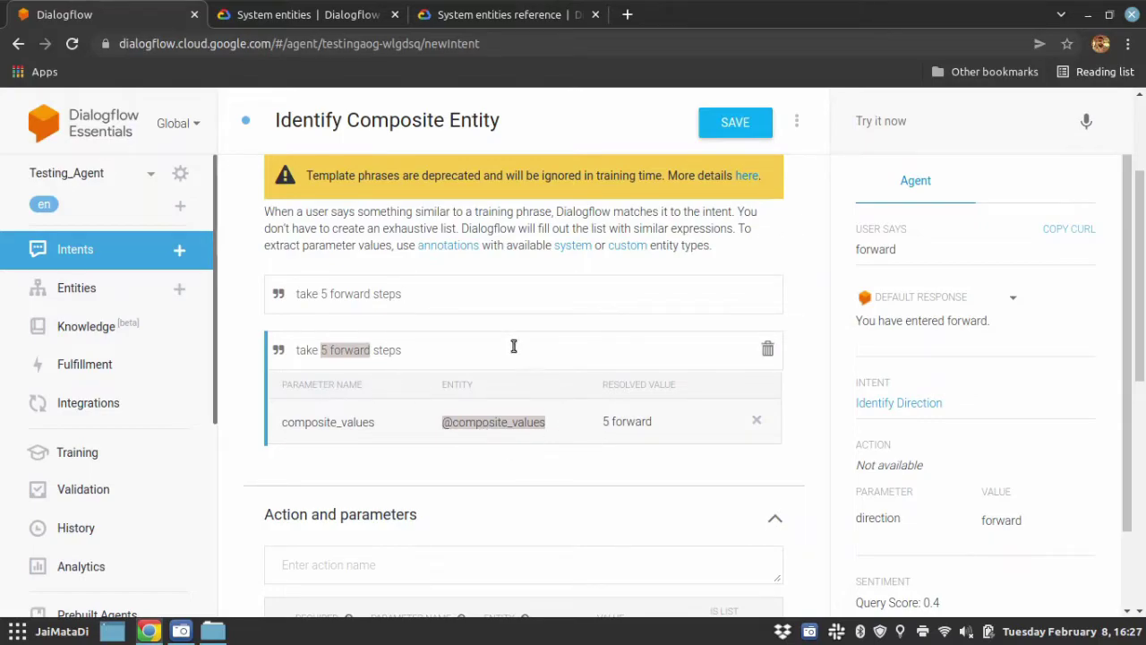
- Clear the leftover text from the user expression field and add "3 steps backwards" as a training phrase
key("ctrl+a")
key("BackSpace")
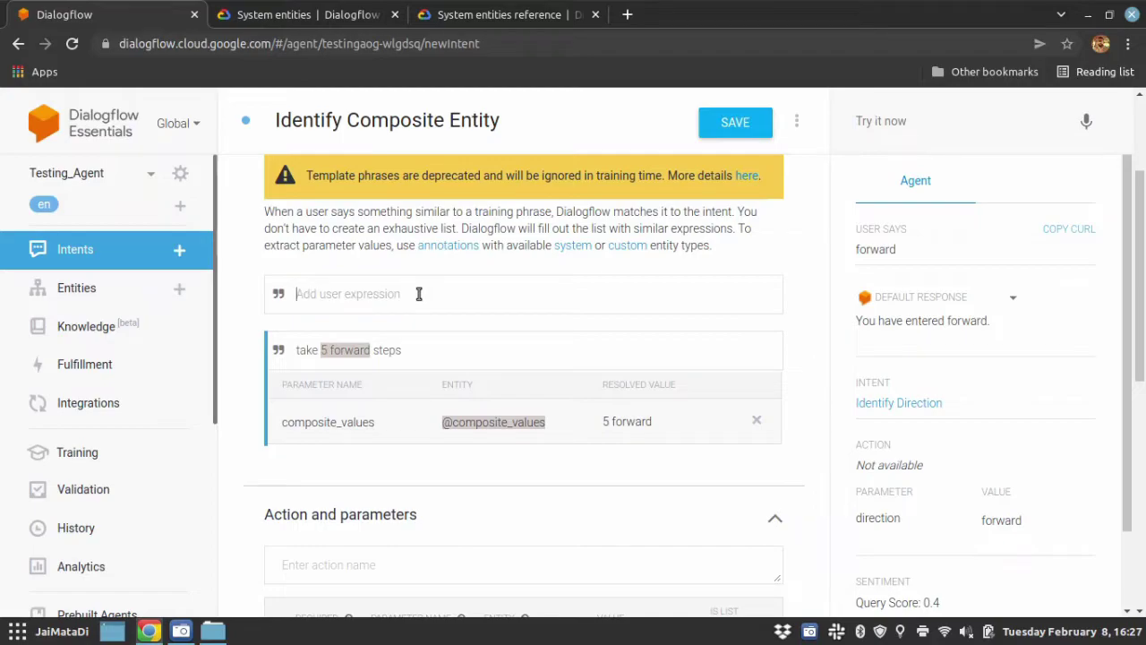
type("3 steps ")
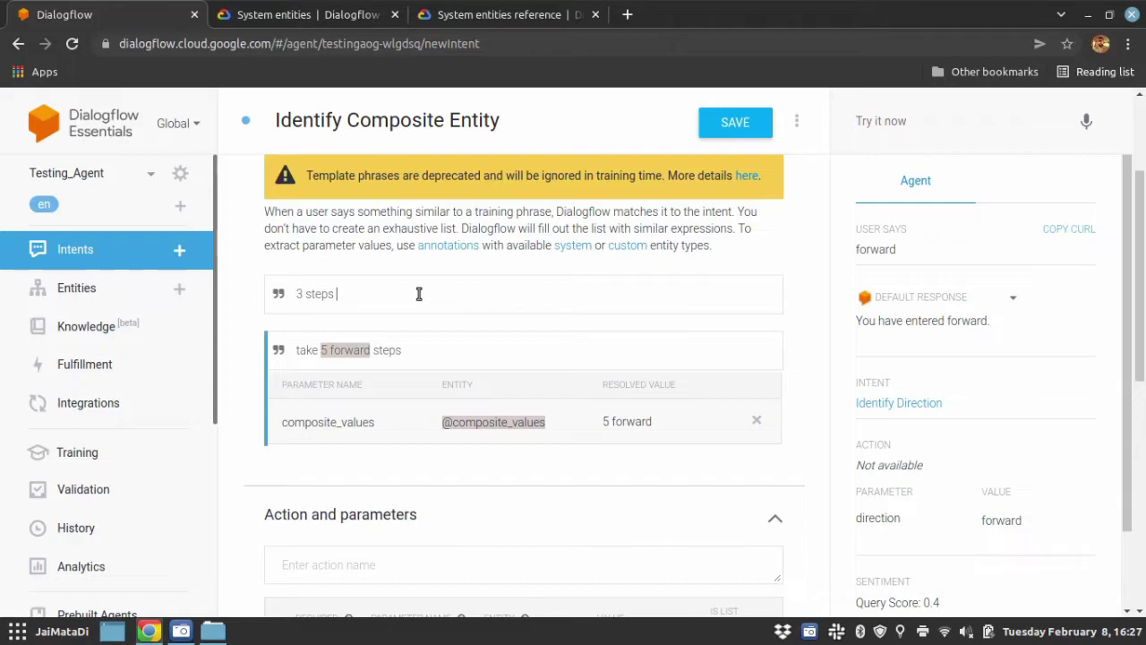
type("backward")
type("s")
key("Return")
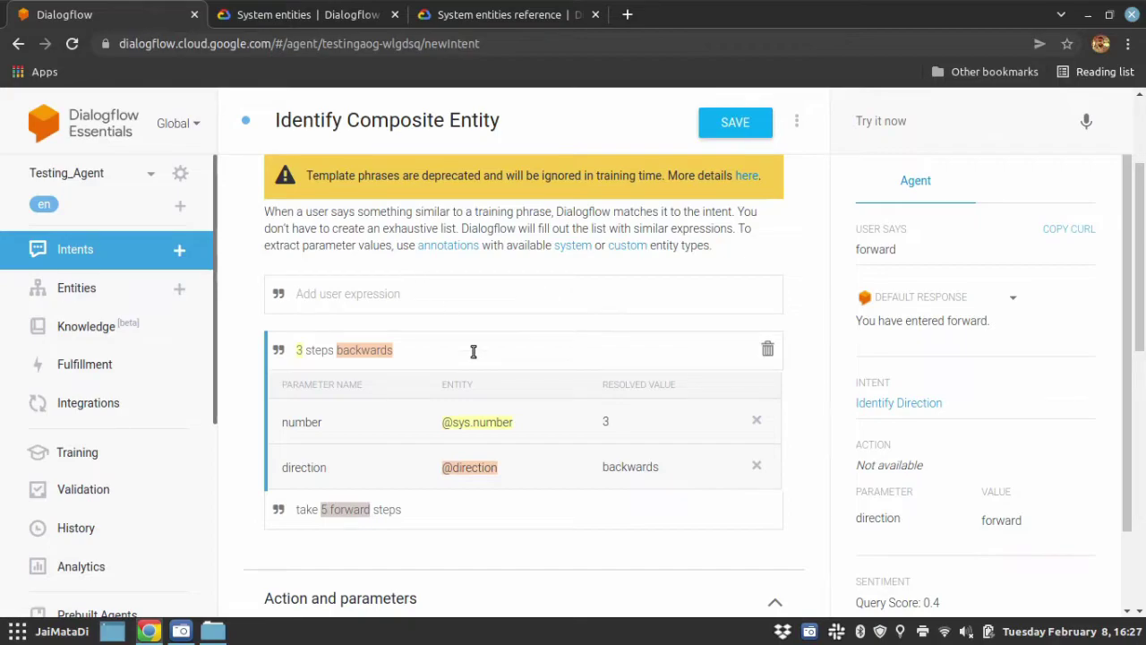
left_click(756, 420)
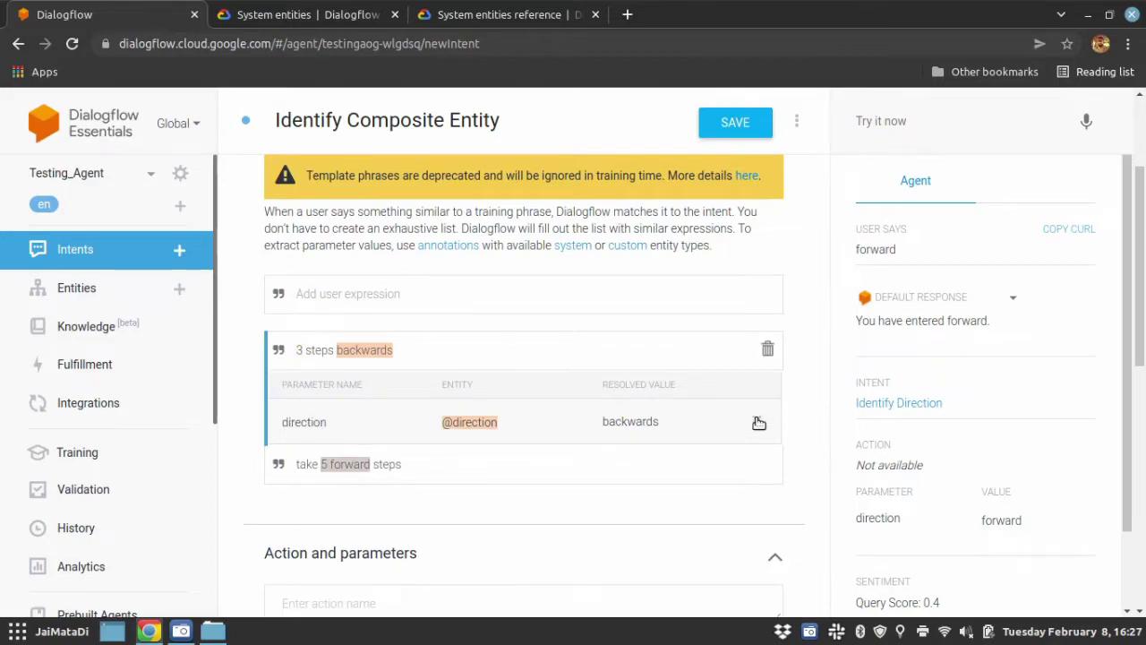
left_click(757, 420)
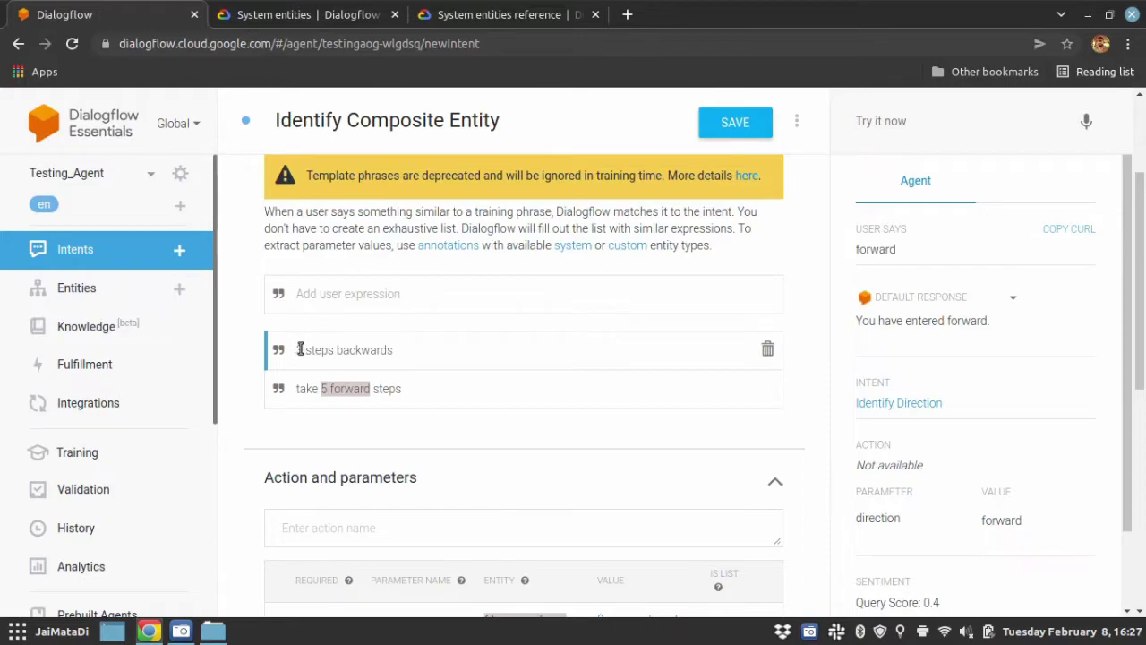
left_click_drag(297, 349, 397, 350)
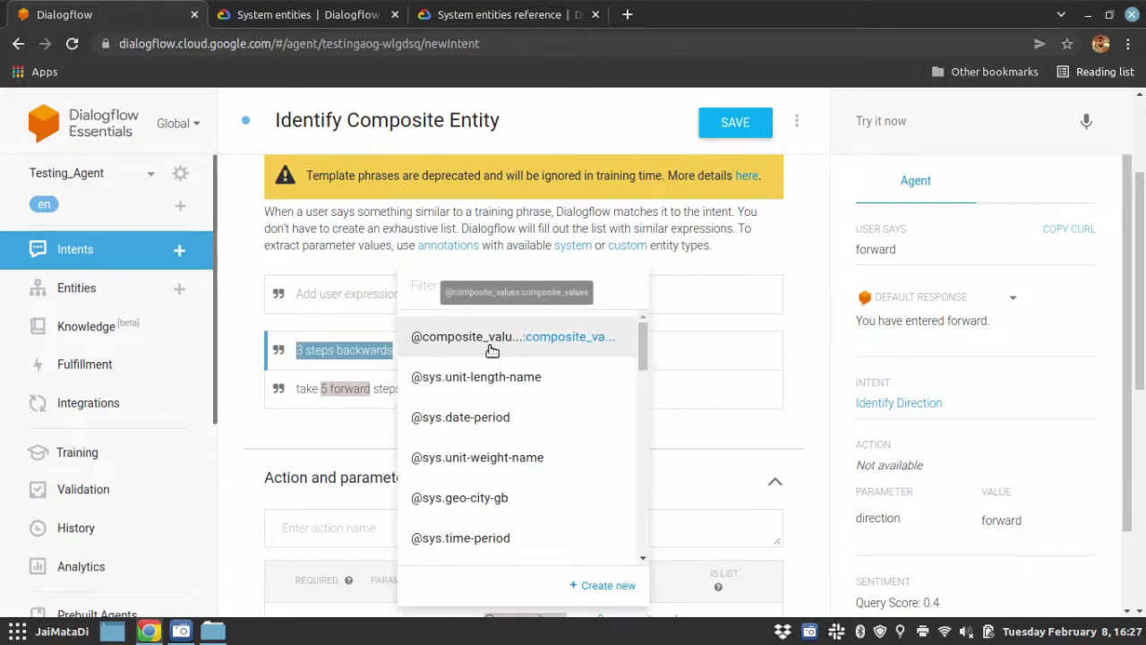
left_click(497, 348)
scroll(447, 376, "down", 2)
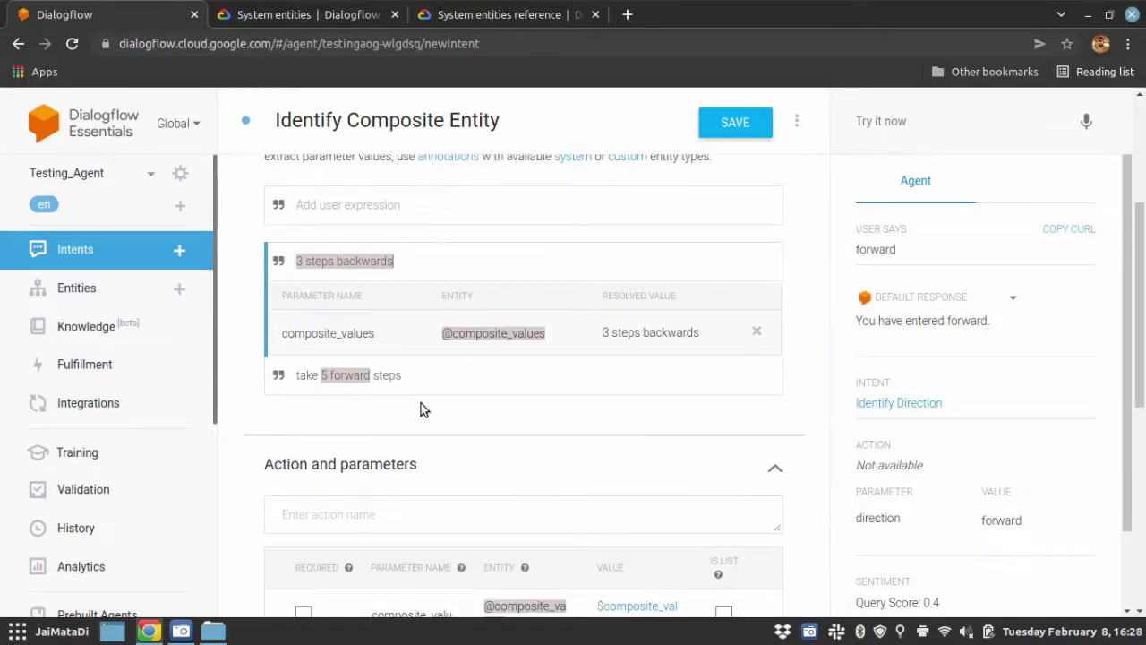
left_click(407, 375)
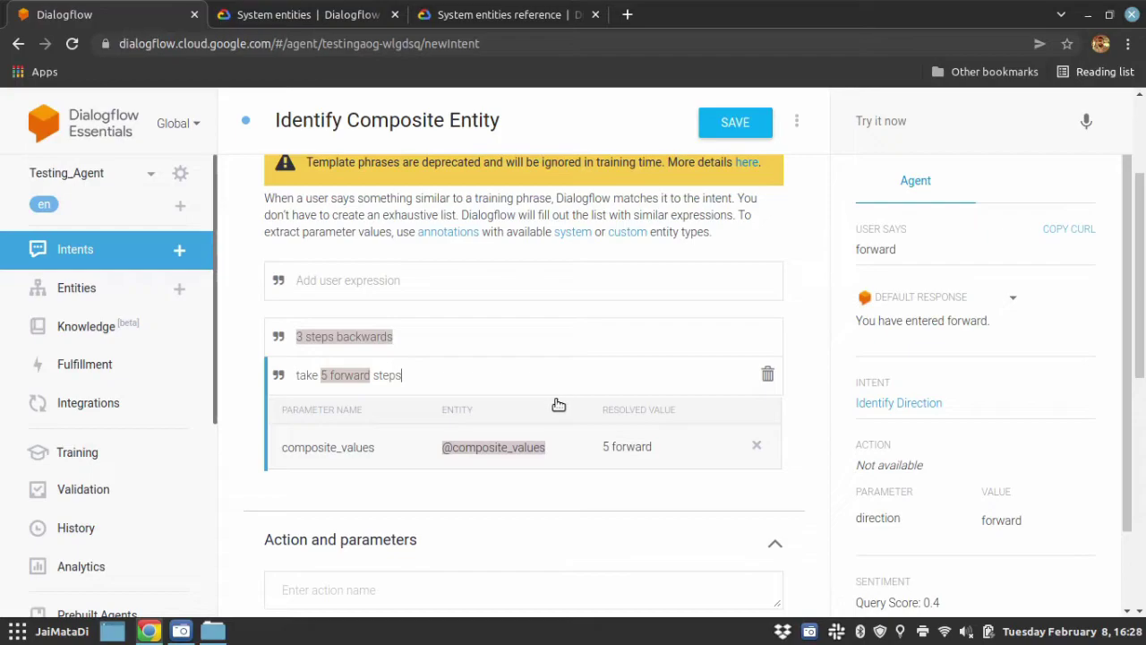
left_click(757, 445)
left_click_drag(322, 376, 403, 377)
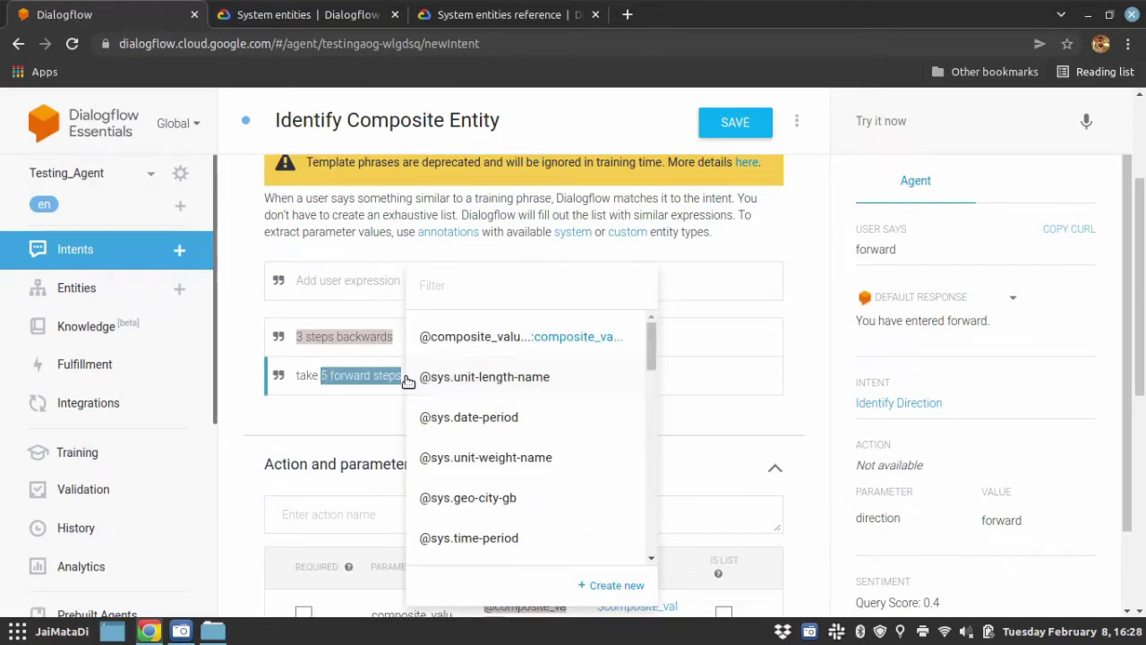
left_click(520, 340)
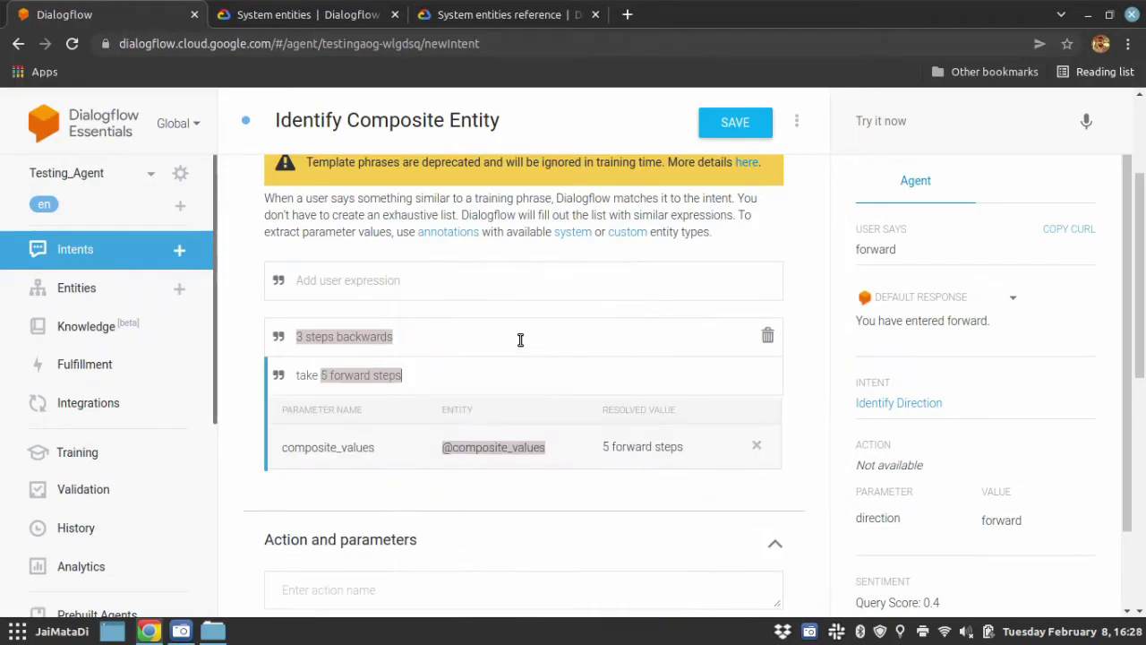
- Add "forward 5 steps" as another training phrase
left_click(320, 279)
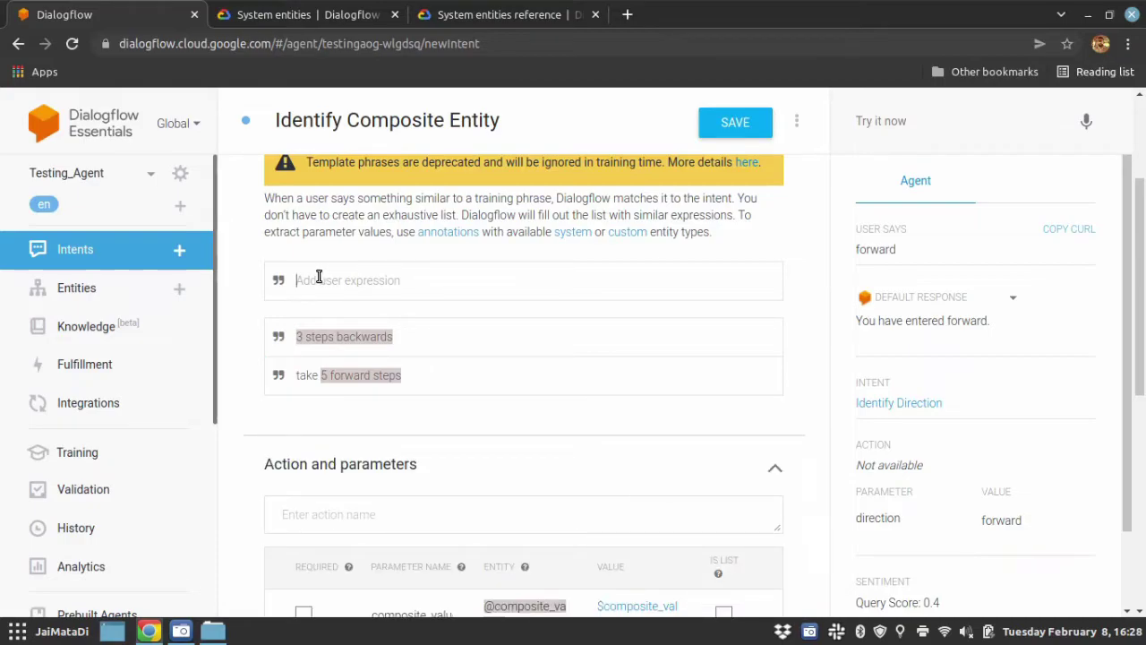
type("forward 5 steps")
key("Return")
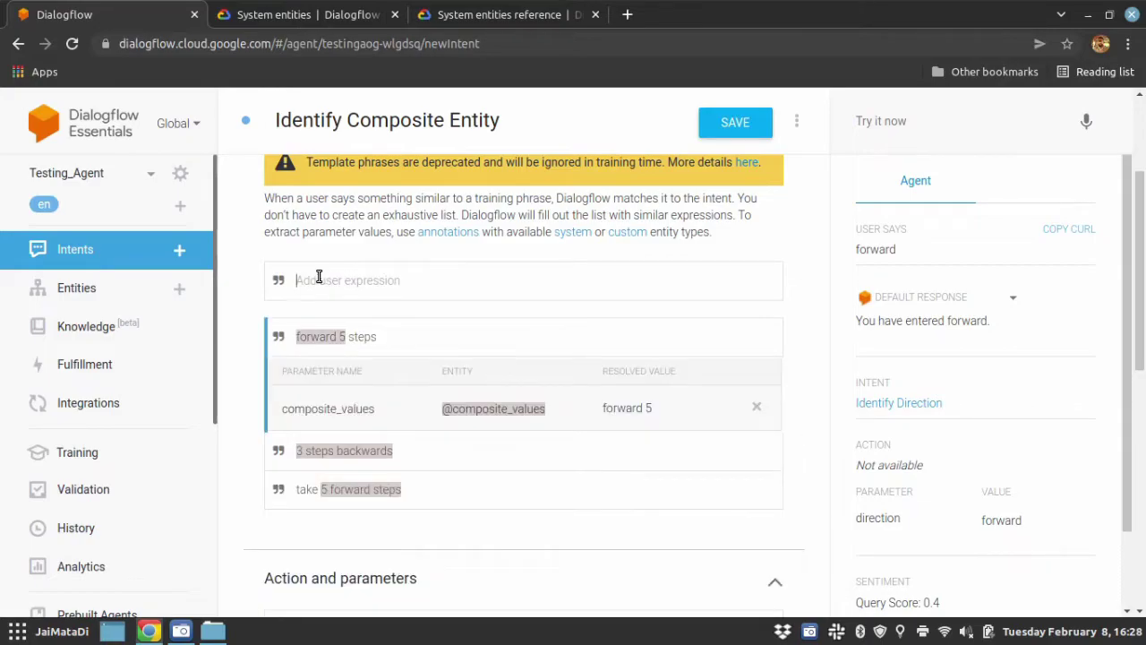
left_click(398, 343)
left_click(756, 407)
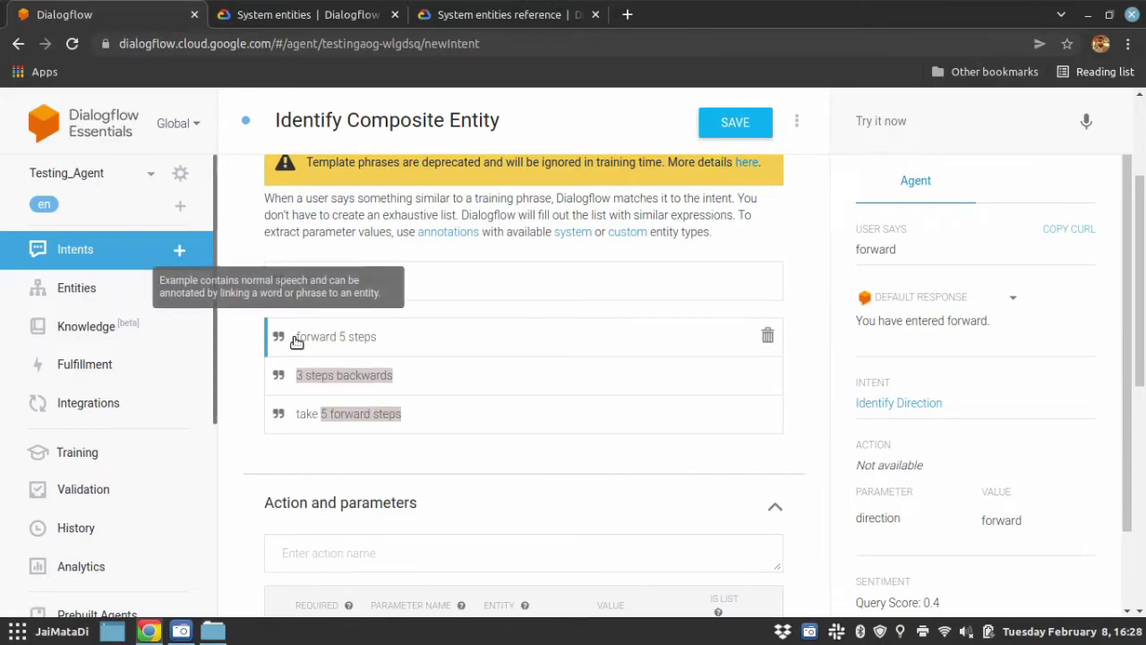
left_click_drag(378, 336, 295, 333)
left_click(460, 334)
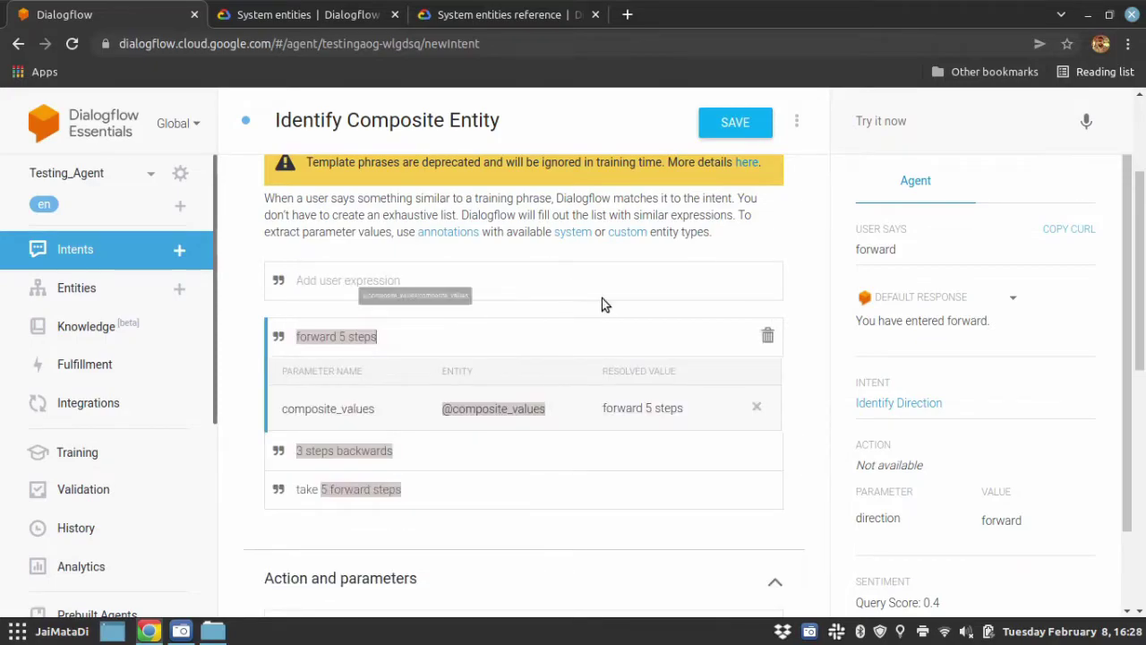
left_click(725, 124)
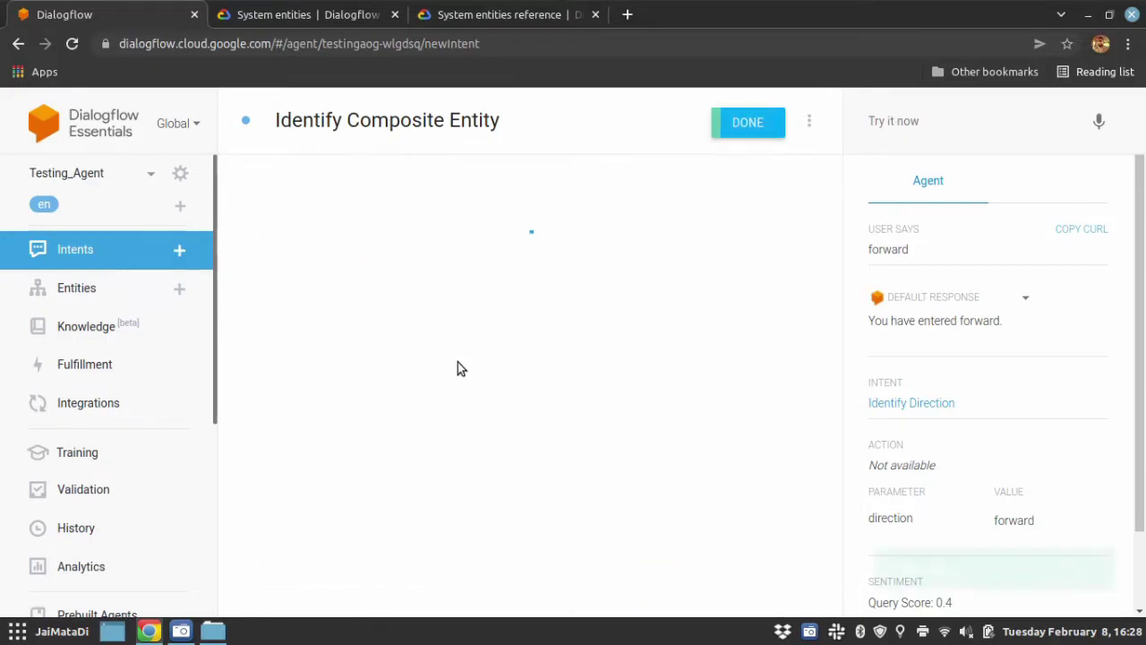
- Enter "You have entered $composite_values." as the intent's text response
scroll(675, 230, "down", 4)
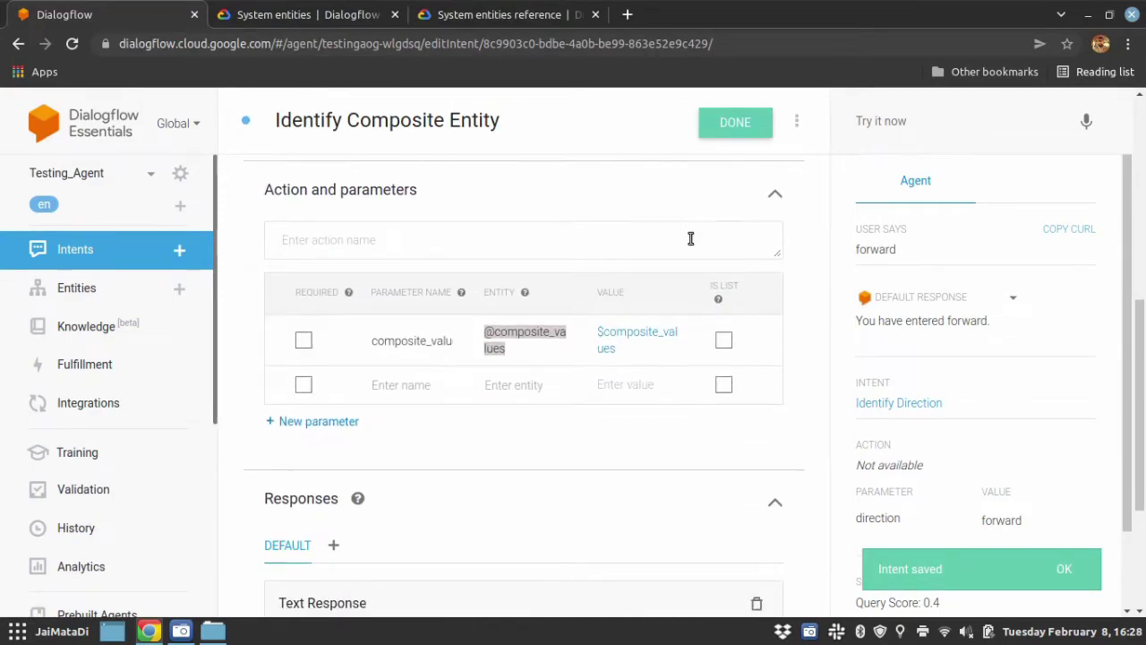
scroll(691, 238, "down", 2)
left_click(370, 431)
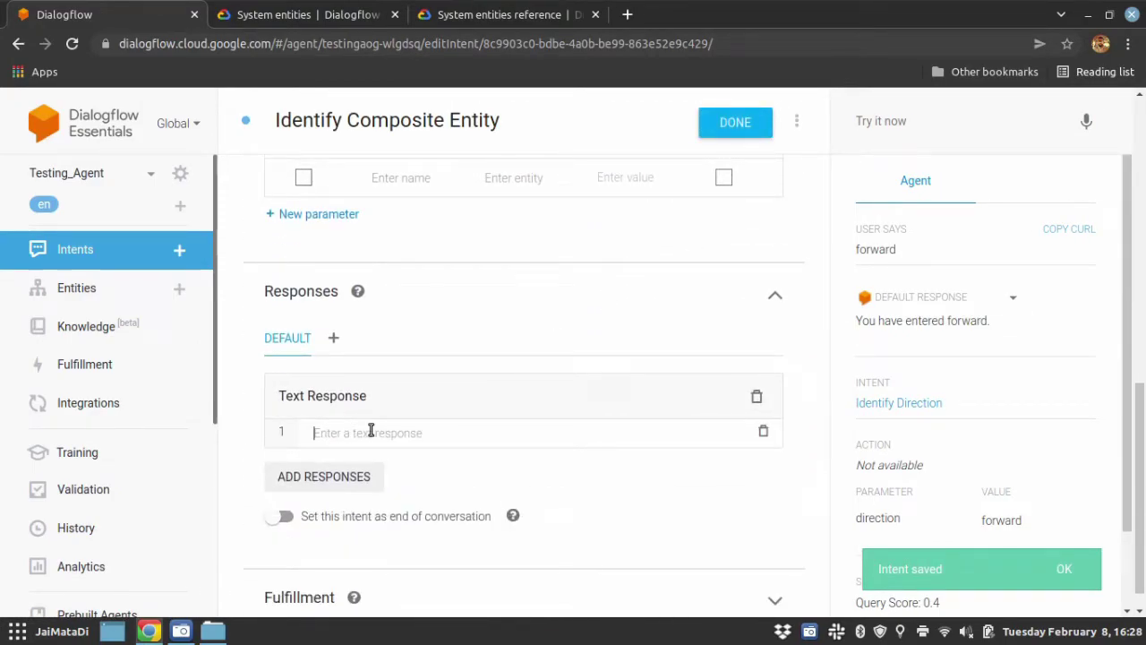
type("You entye")
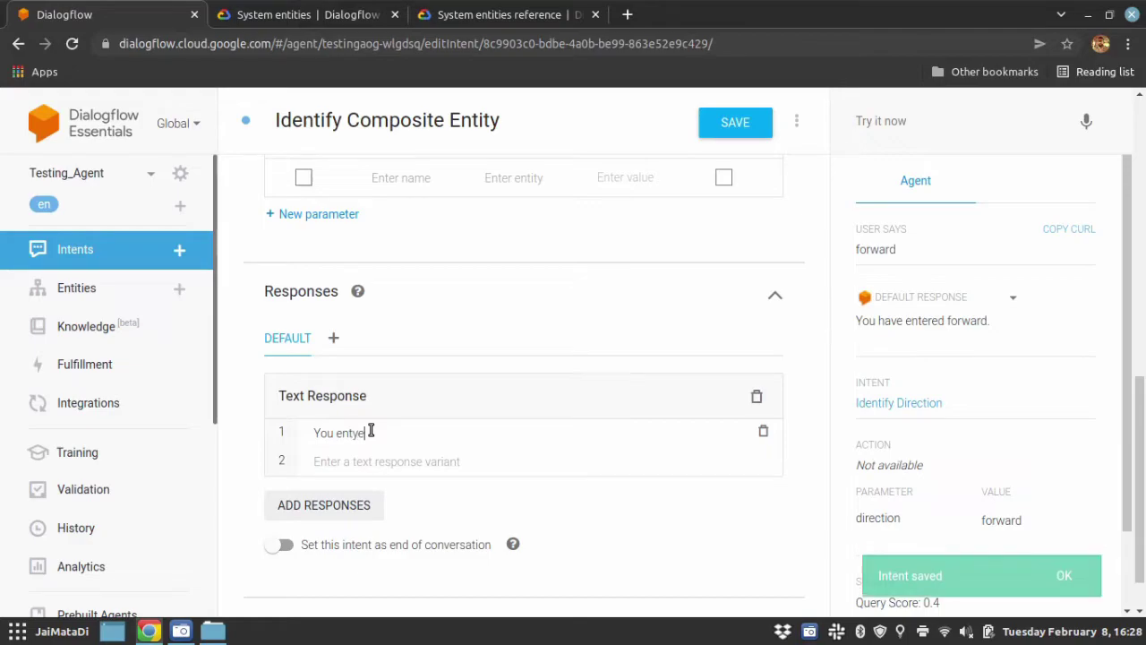
key("BackSpace")
type("ered")
key("BackSpace")
key("BackSpace")
key("BackSpace")
key("BackSpace")
key("BackSpace")
key("BackSpace")
key("BackSpace")
key("BackSpace")
key("BackSpace")
key("BackSpace")
key("BackSpace")
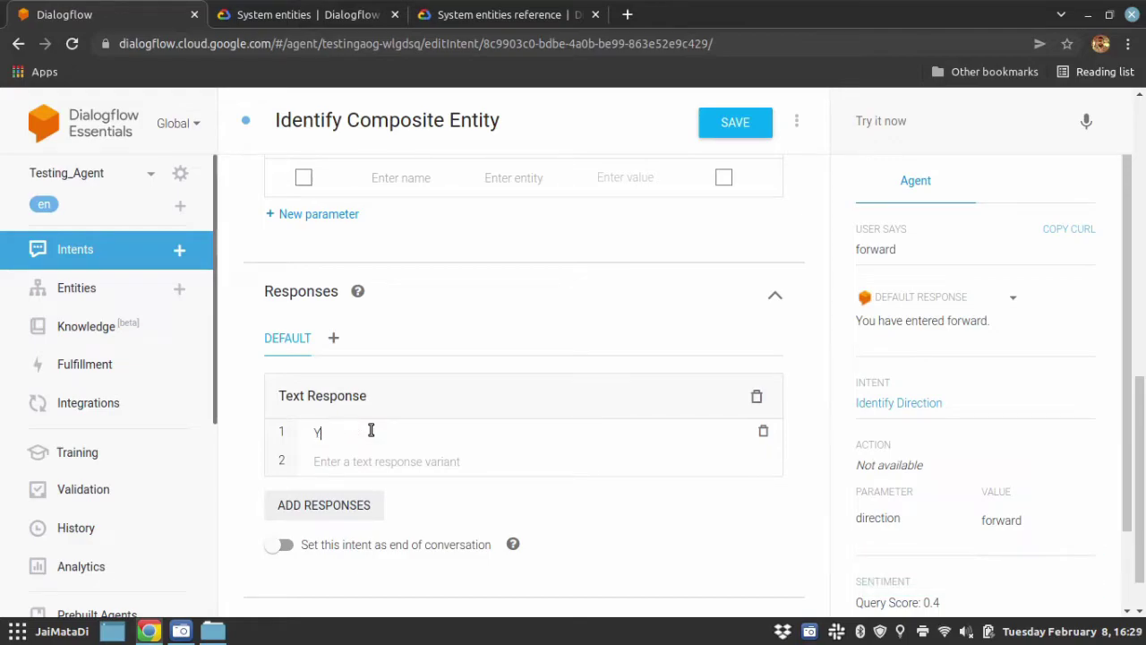
type("You have entered $")
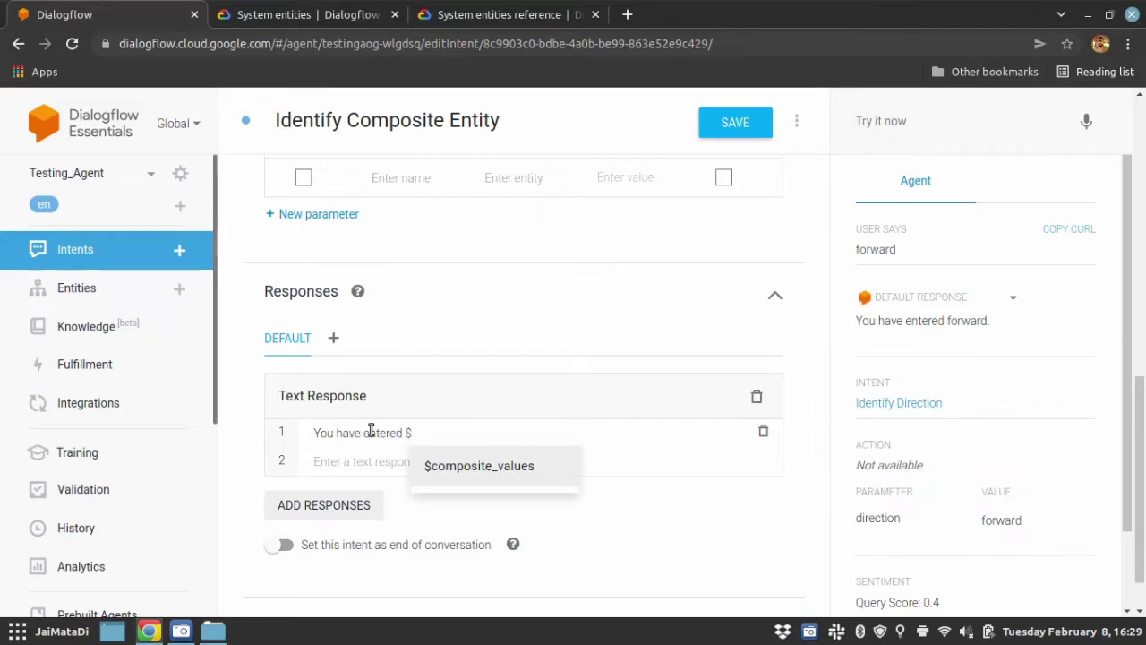
key("Return")
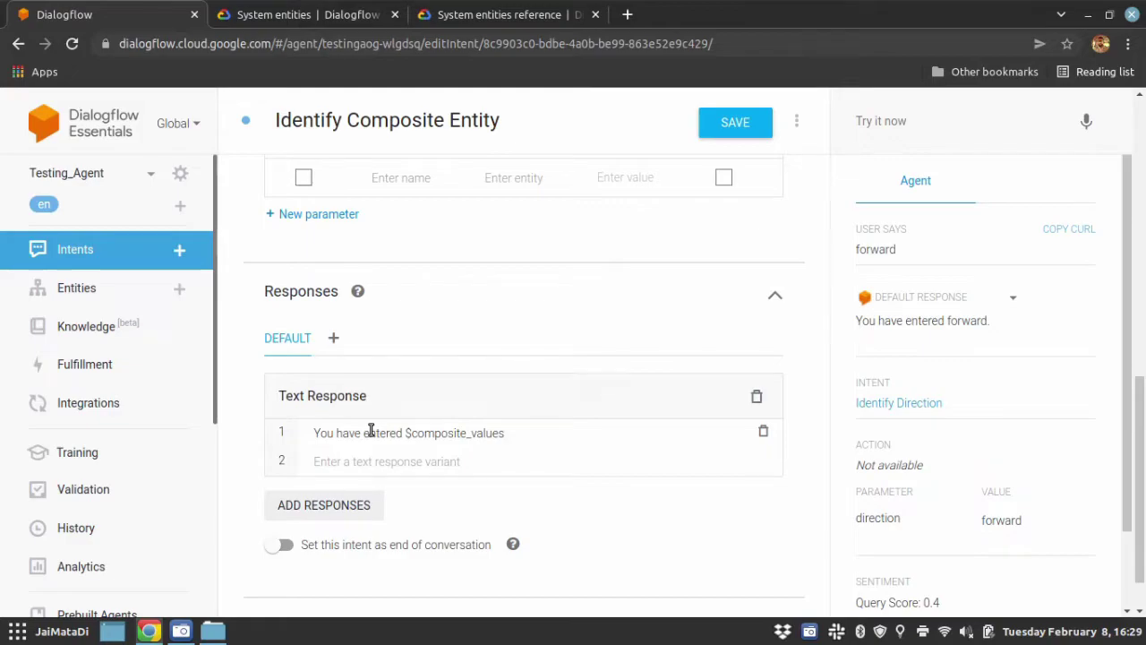
type(".")
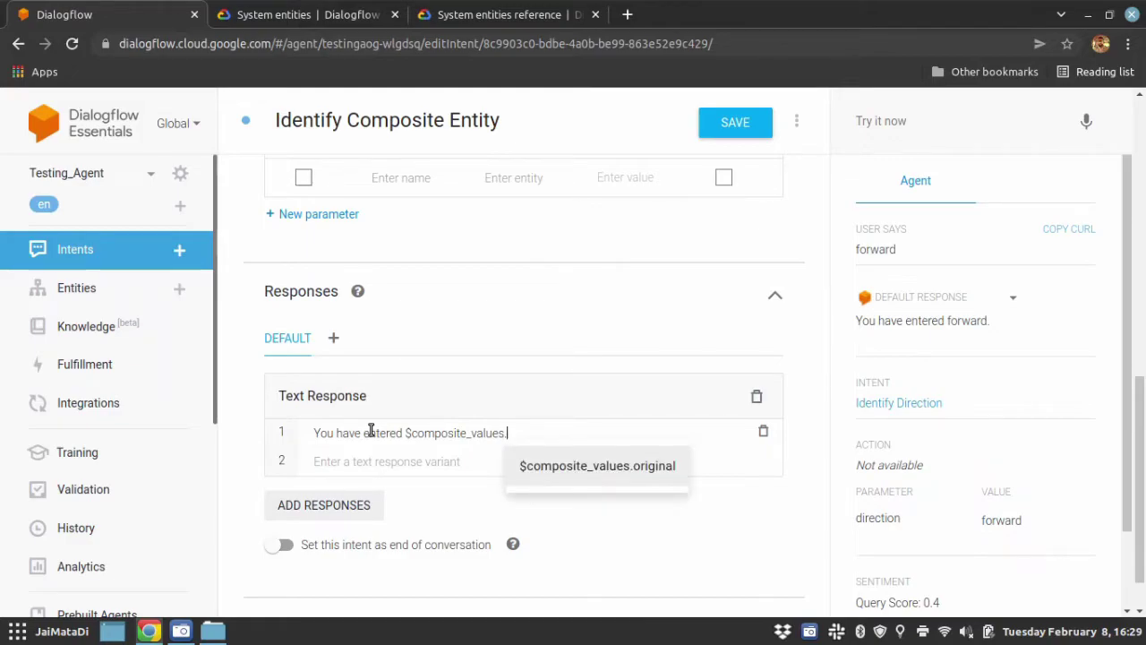
- Save the Identify Composite Entity intent and return to the list of intents
left_click(721, 126)
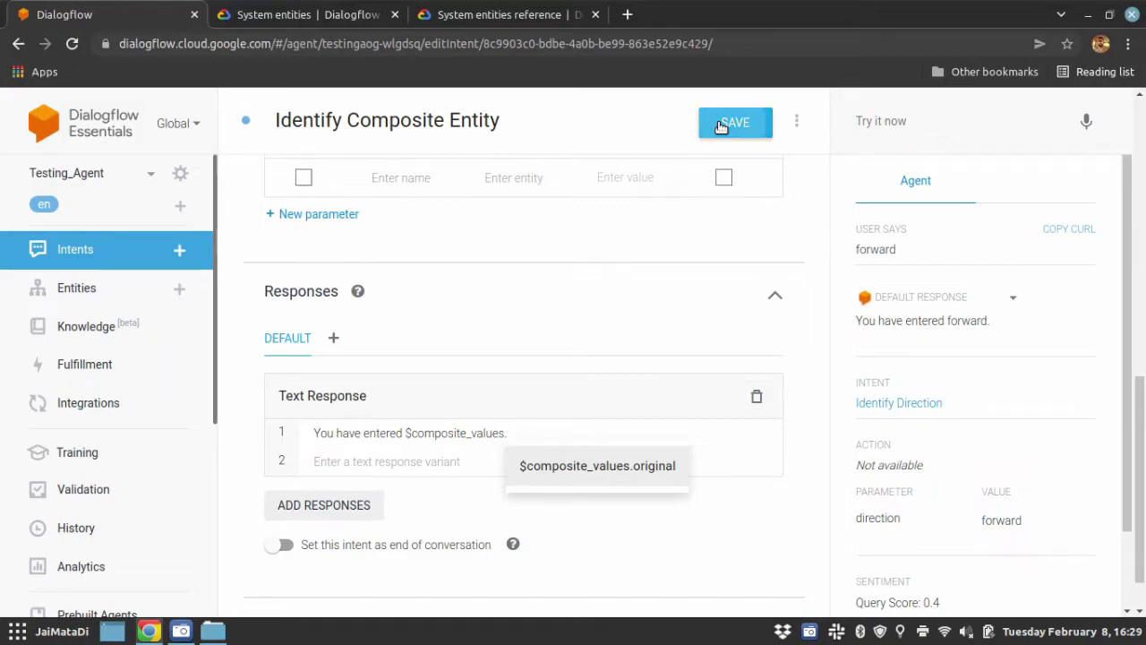
left_click(721, 127)
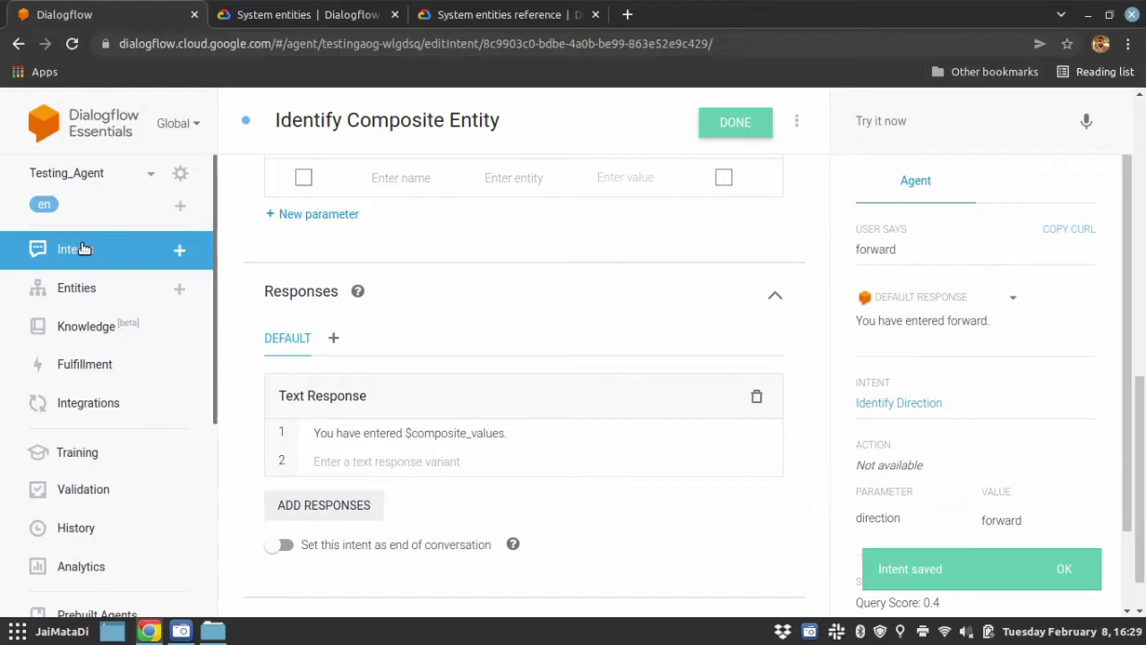
left_click(730, 123)
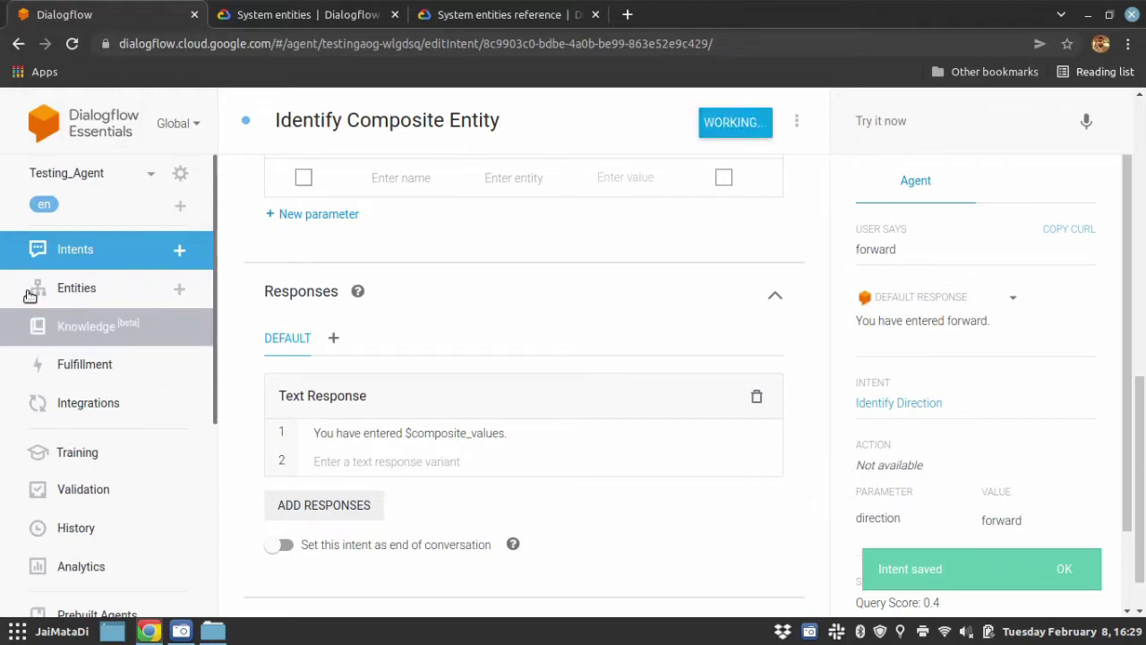
left_click(98, 234)
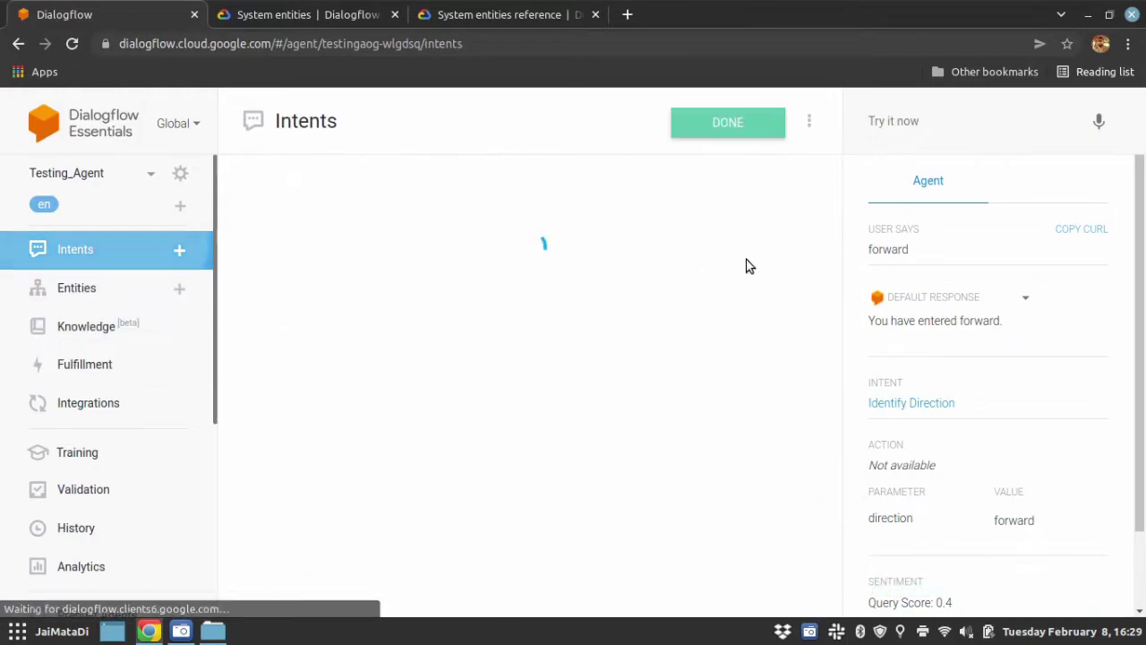
- Test the agent with "10 forward steps" and examine the default response and the composite_values parameter value
left_click(901, 120)
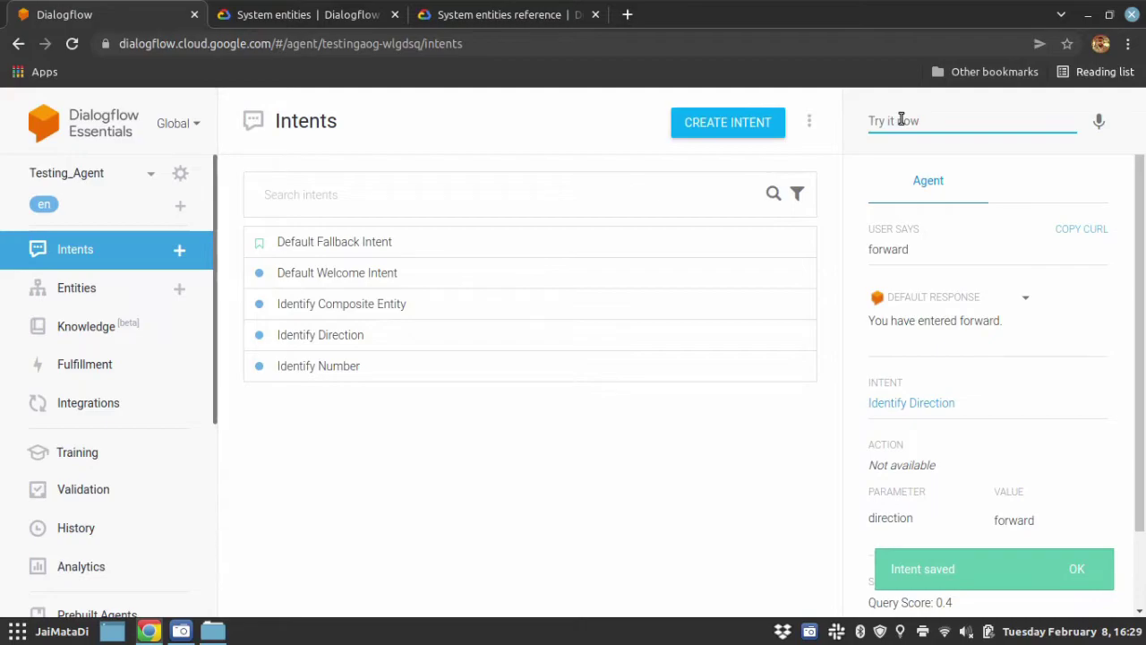
type("10 forward steps")
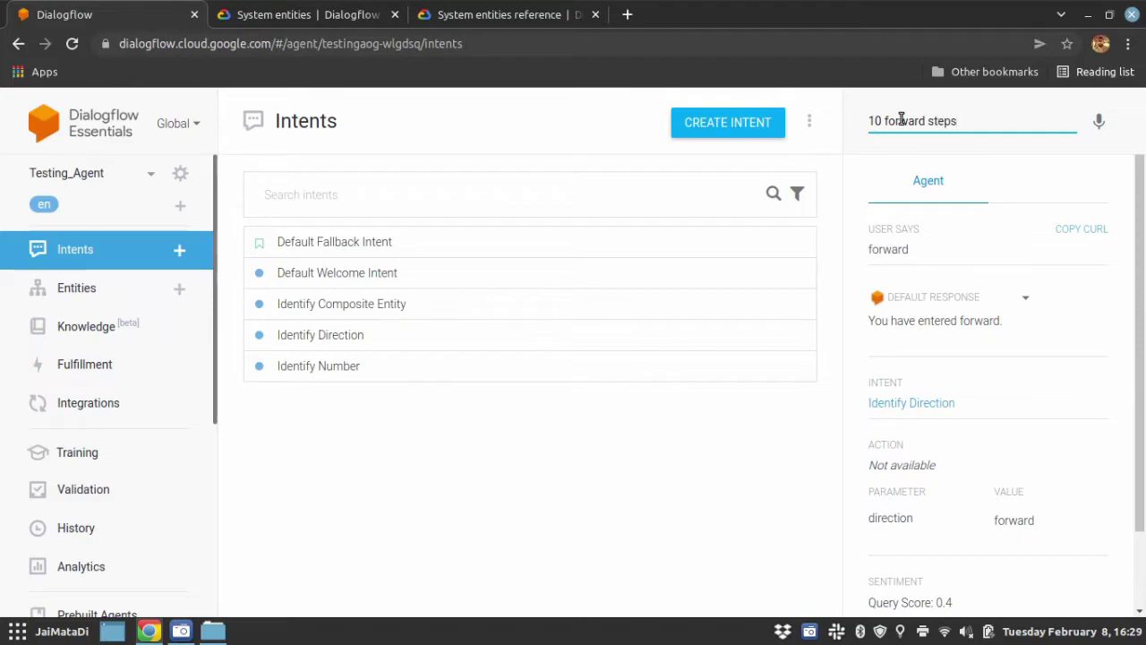
key("Return")
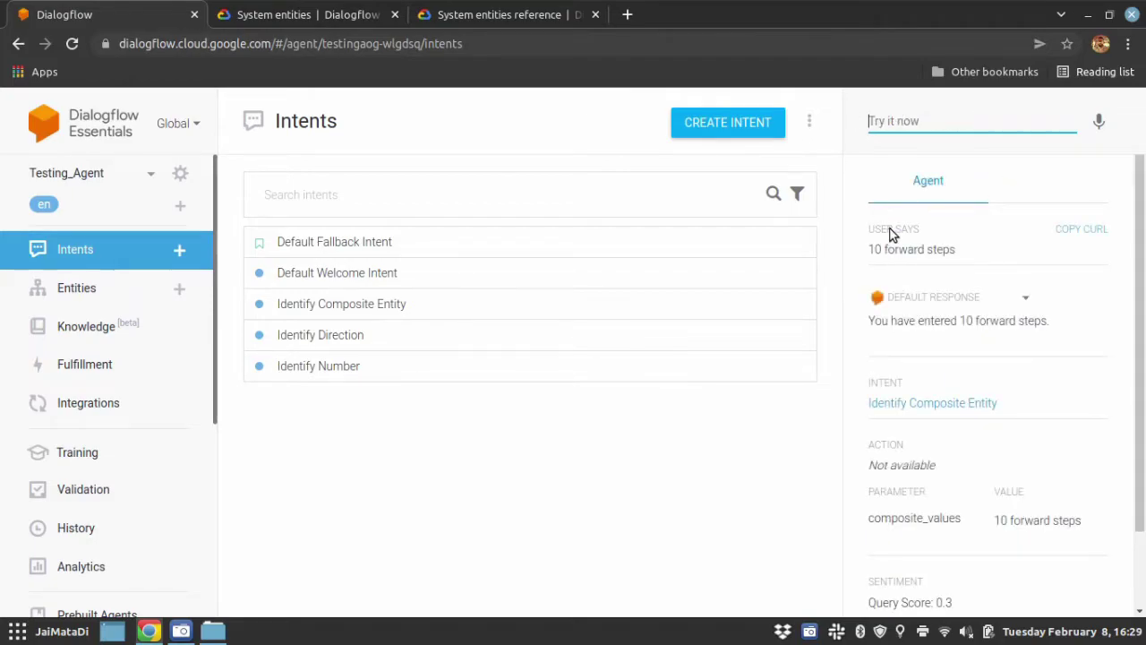
left_click_drag(961, 322, 1044, 323)
scroll(1038, 339, "down", 1)
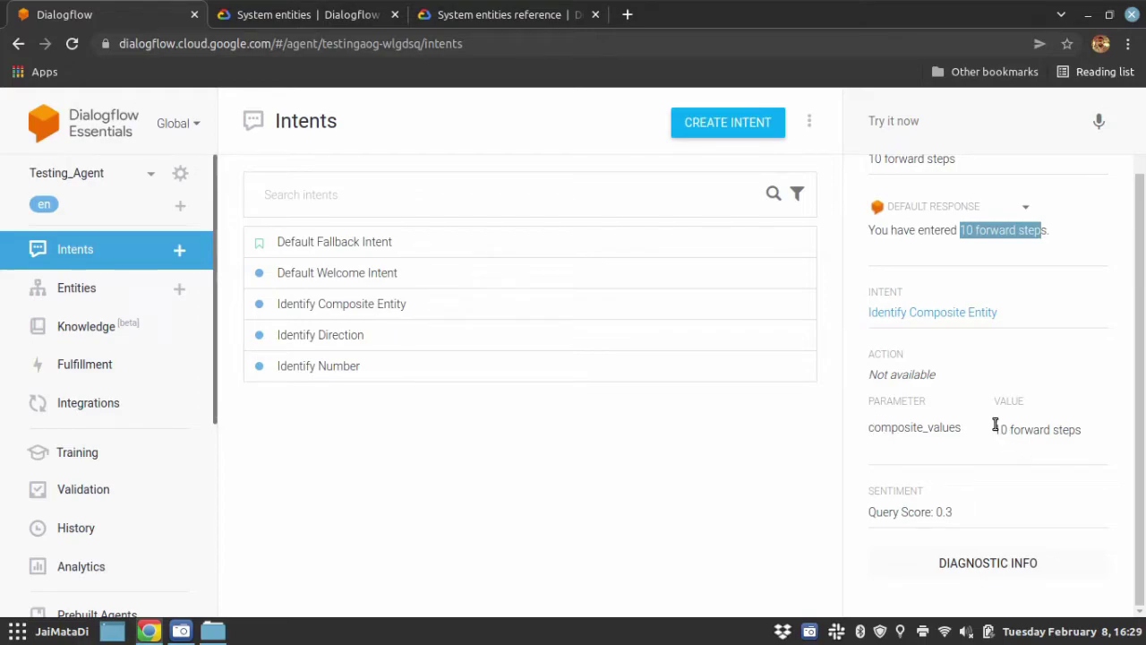
left_click_drag(994, 431, 1083, 432)
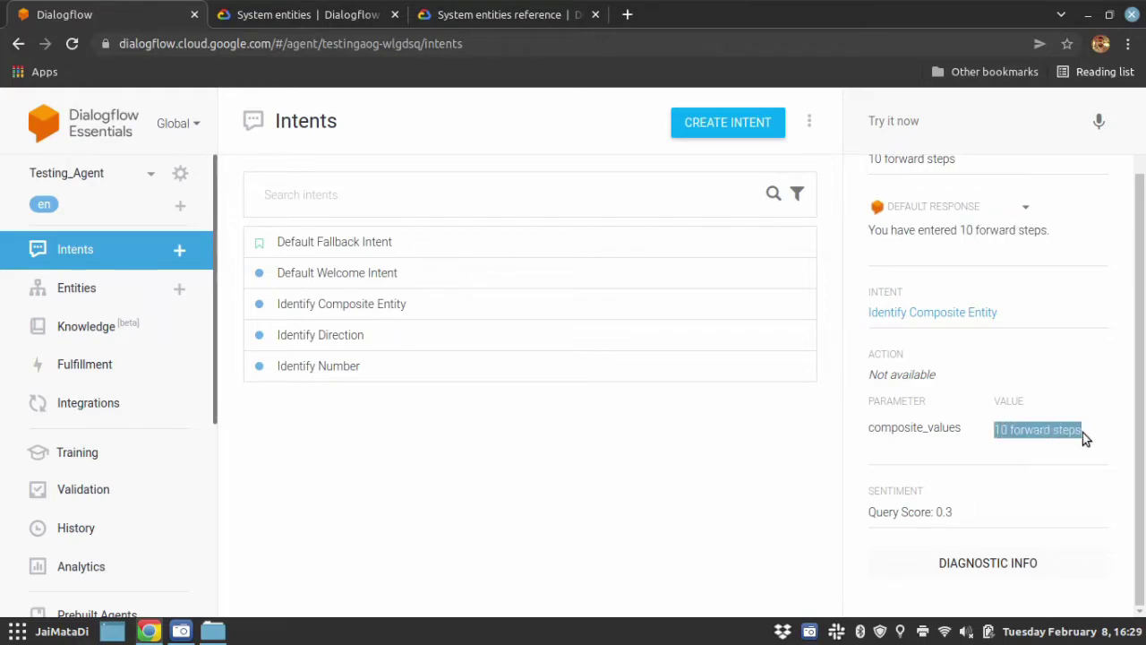
- Examine the composite_values parameter in the raw API response of the last test's diagnostic info
left_click(991, 550)
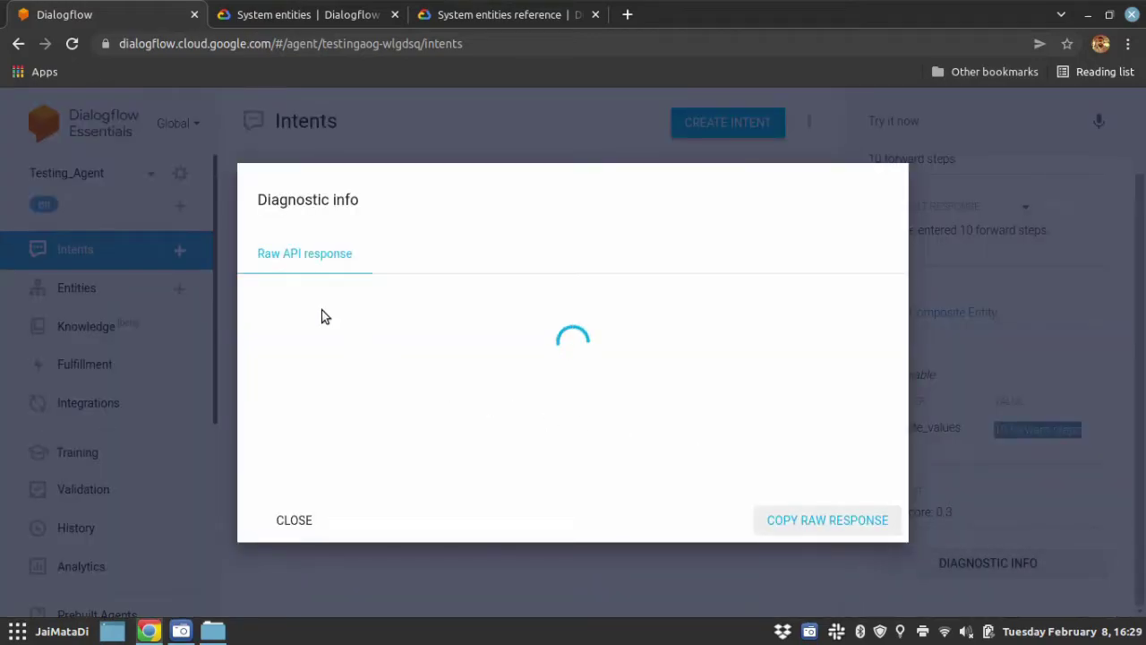
scroll(582, 376, "down", 3)
scroll(588, 384, "down", 1)
scroll(588, 383, "up", 5)
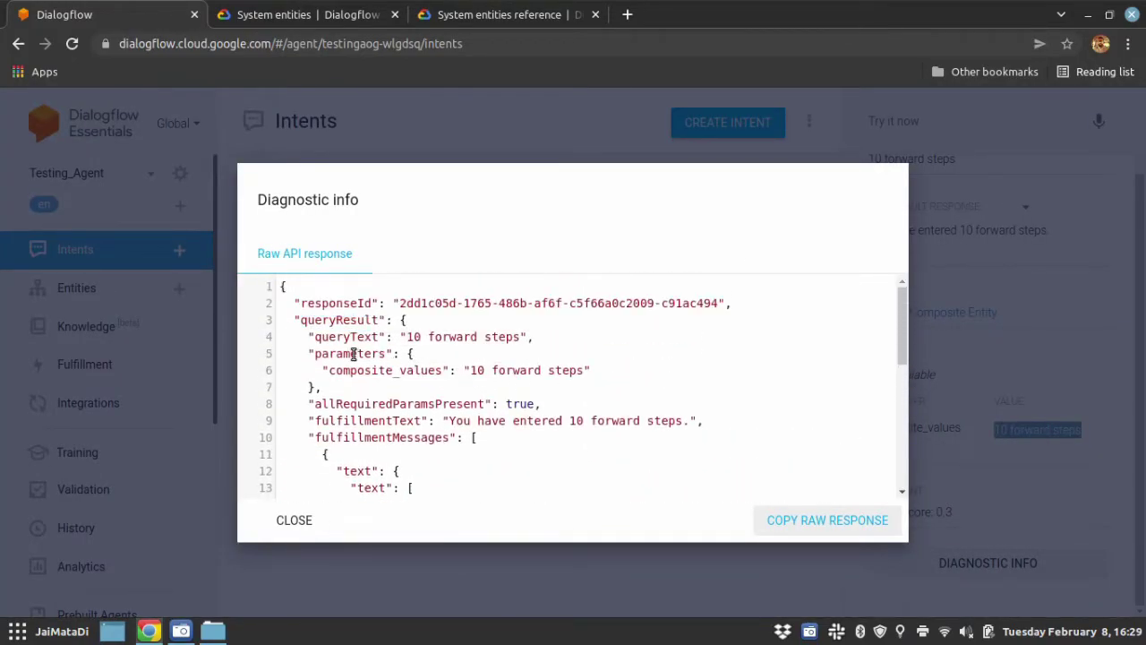
left_click_drag(474, 369, 582, 369)
left_click(284, 522)
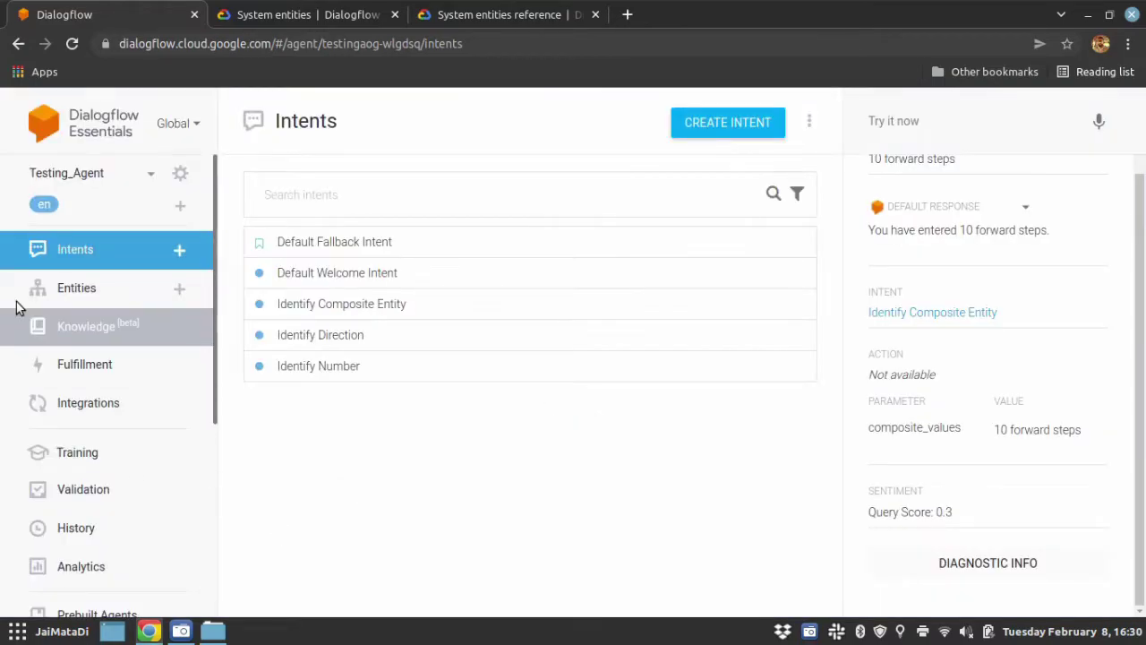
left_click(51, 300)
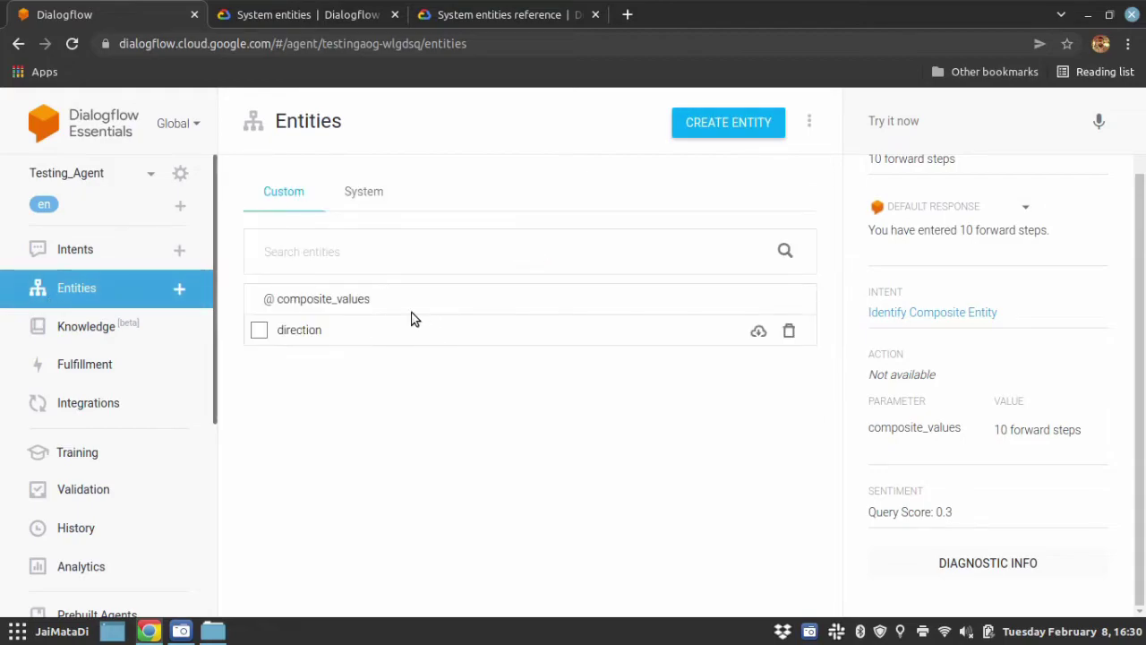
left_click(333, 309)
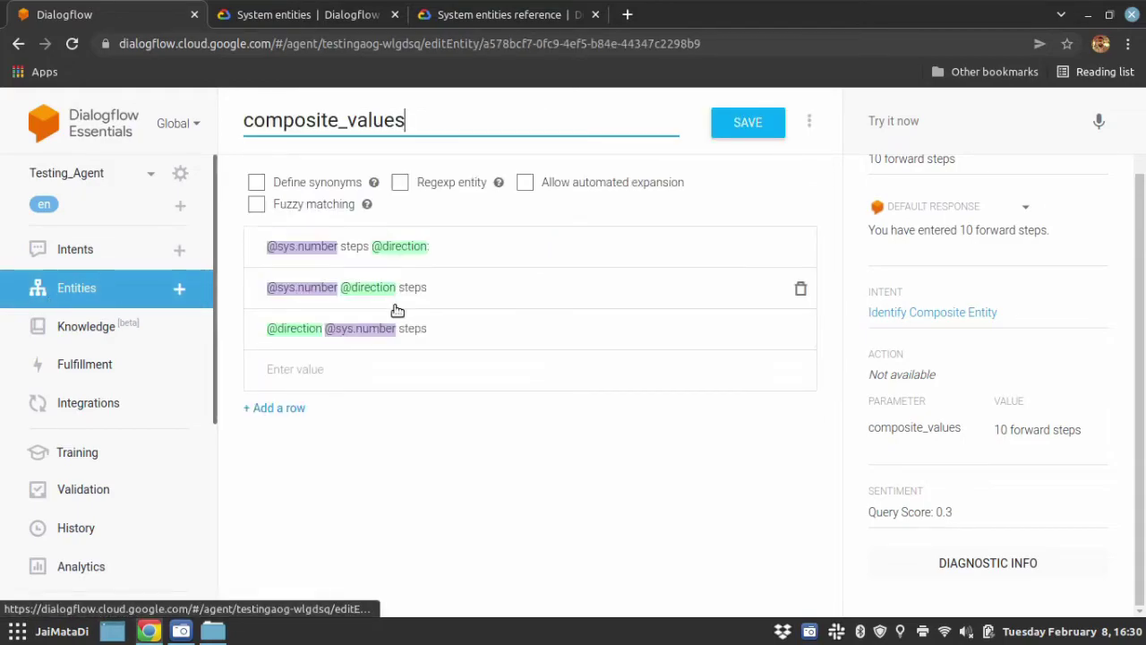
left_click(342, 250)
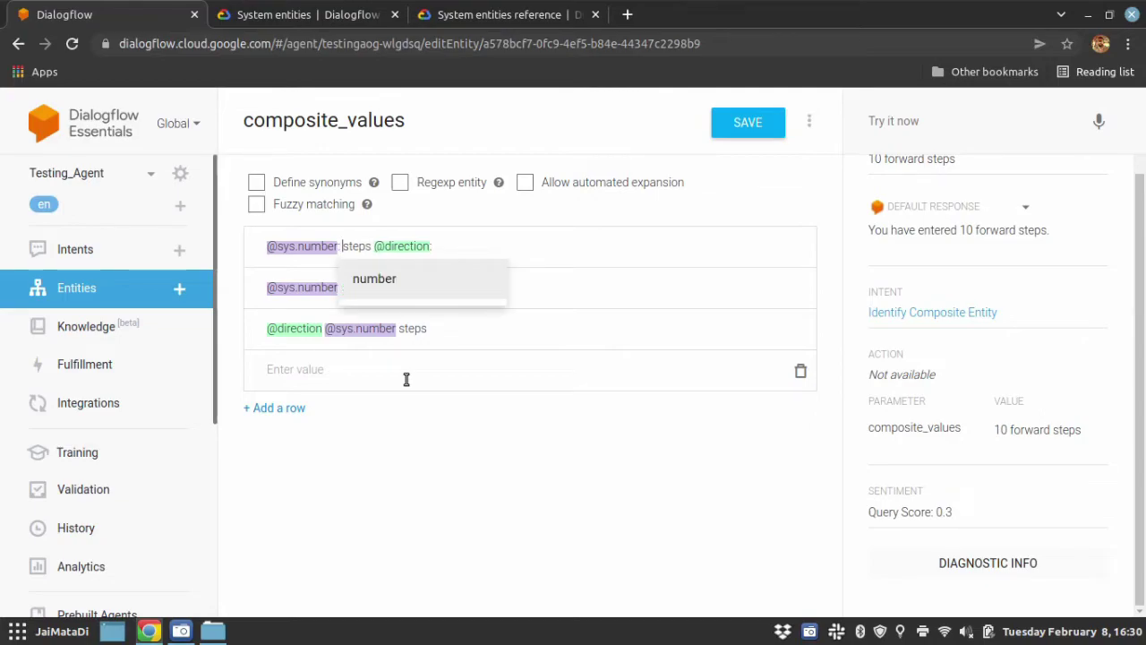
key("Right")
key("Right")
key("Right")
key("Right")
key("Right")
key("Right")
key("Right")
key("Right")
key("Right")
key("Right")
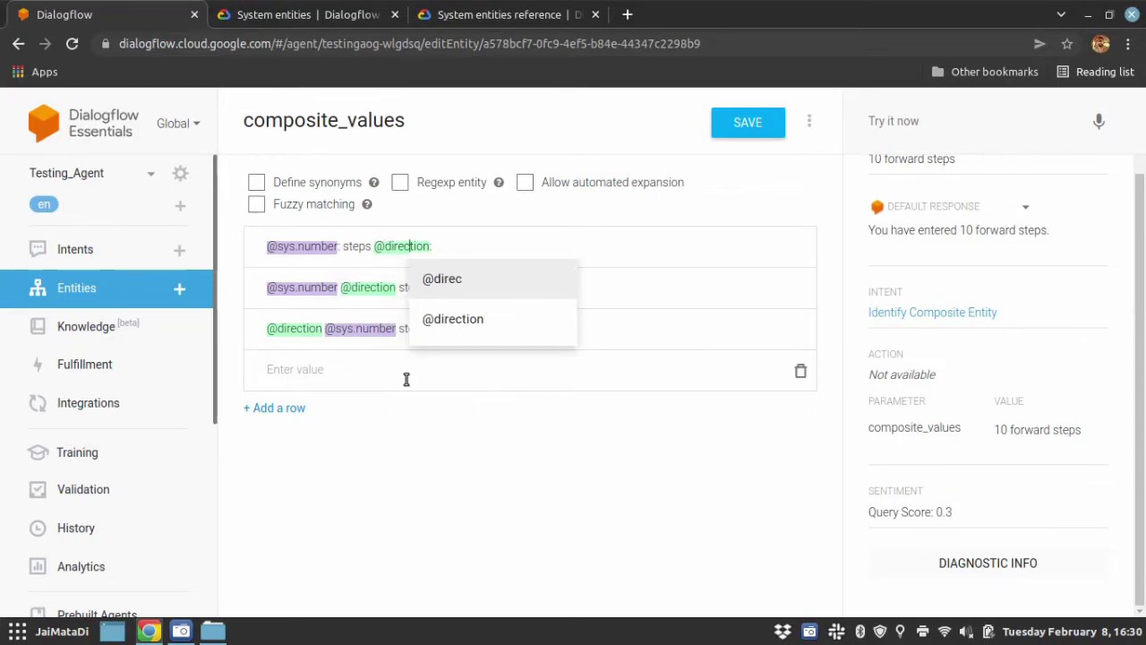
key("Right")
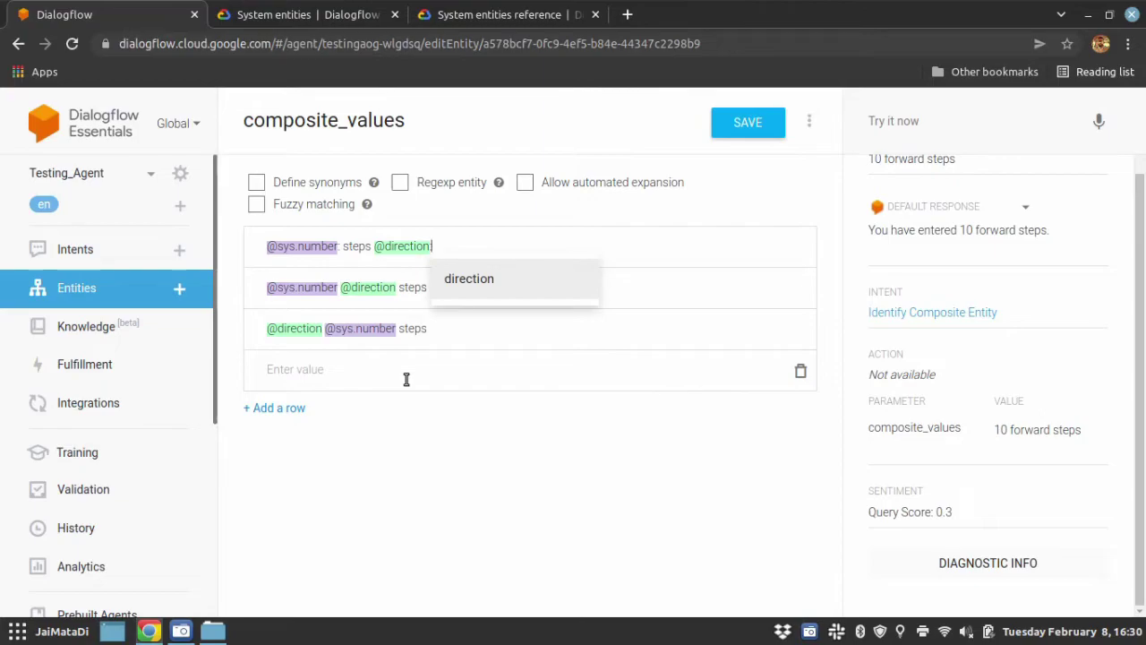
key("BackSpace")
key("BackSpace")
type(":direc")
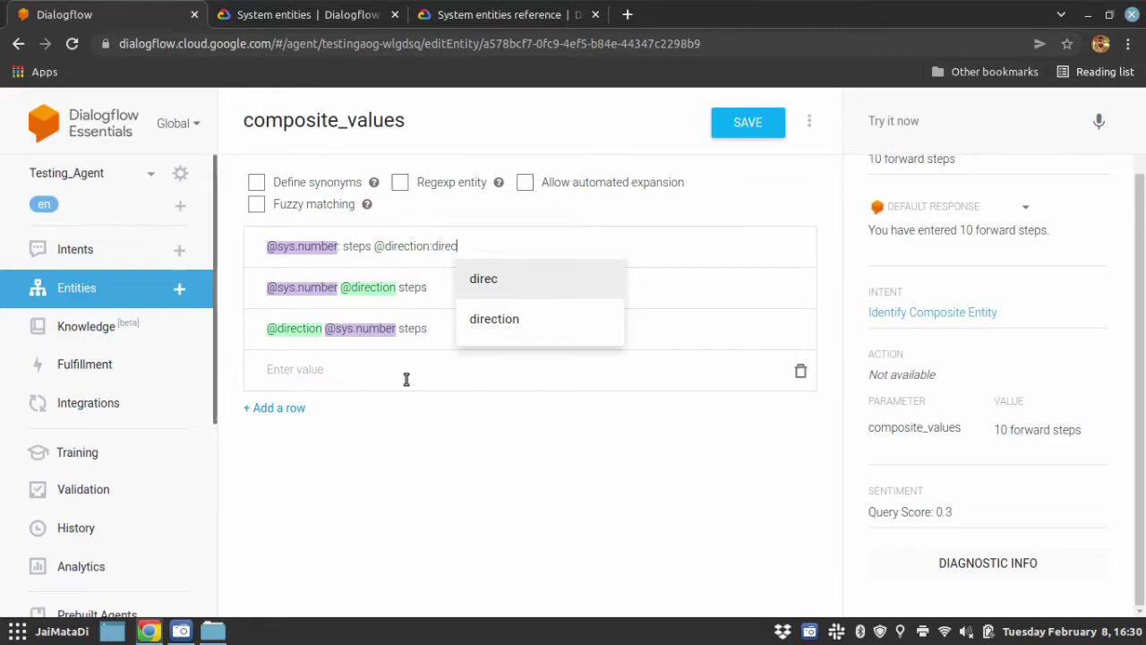
type("tion")
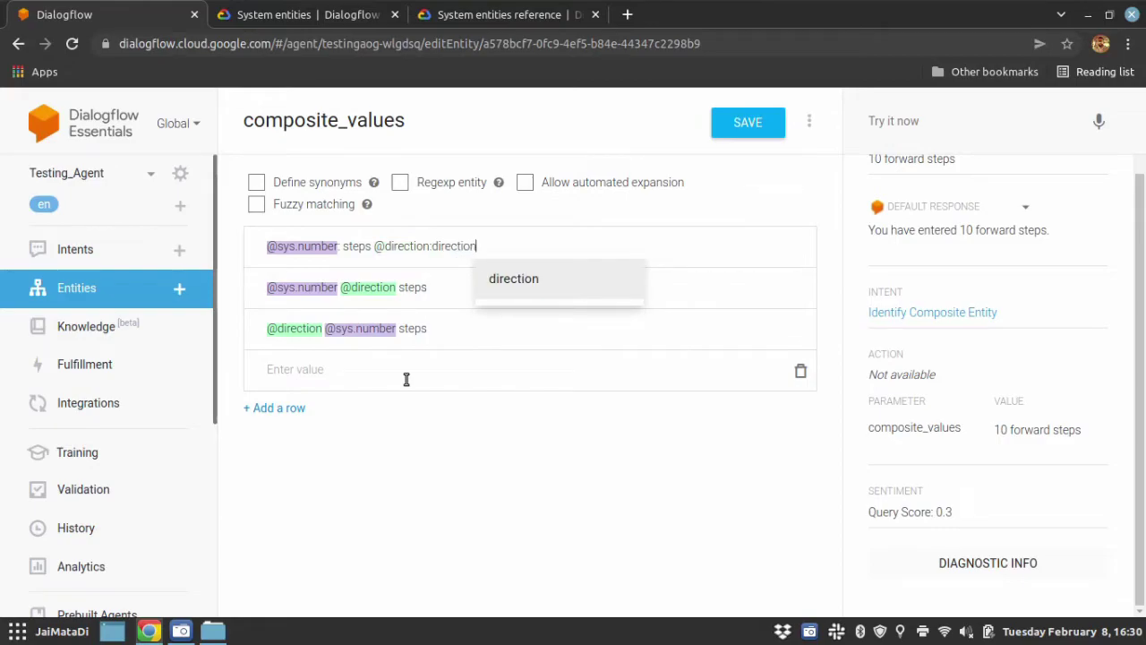
key("Escape")
key("Left")
key("Left")
key("Left")
key("Left")
key("Left")
key("Left")
key("Left")
key("Left")
key("Left")
key("Left")
key("Left")
key("Left")
key("Left")
key("Left")
key("Left")
key("Left")
key("Left")
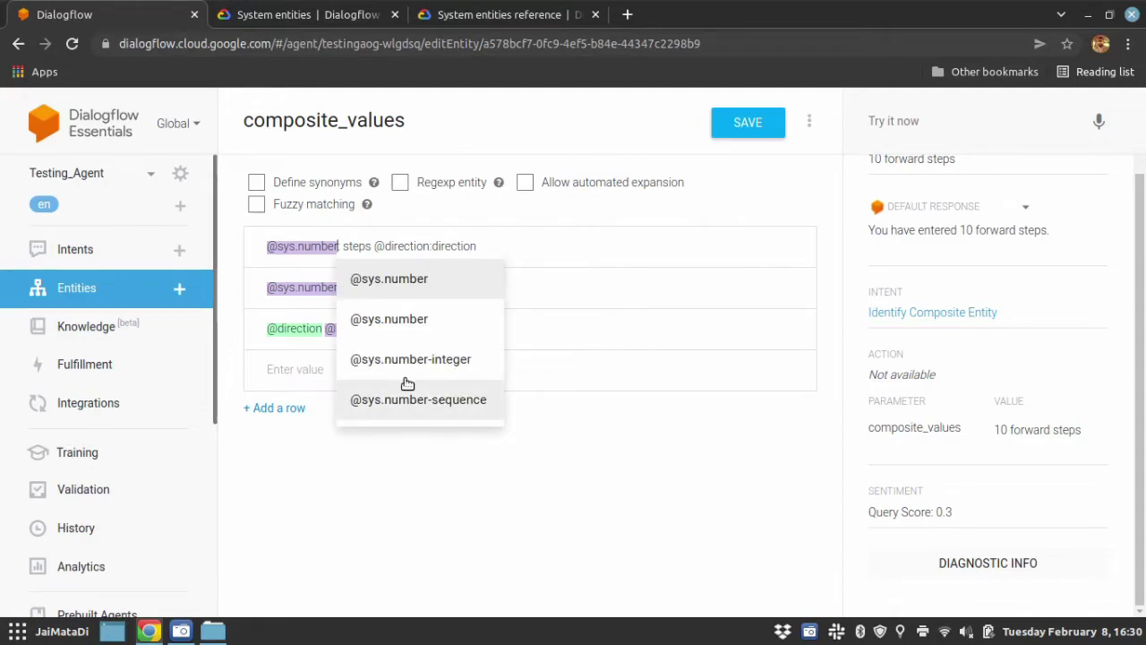
key("Escape")
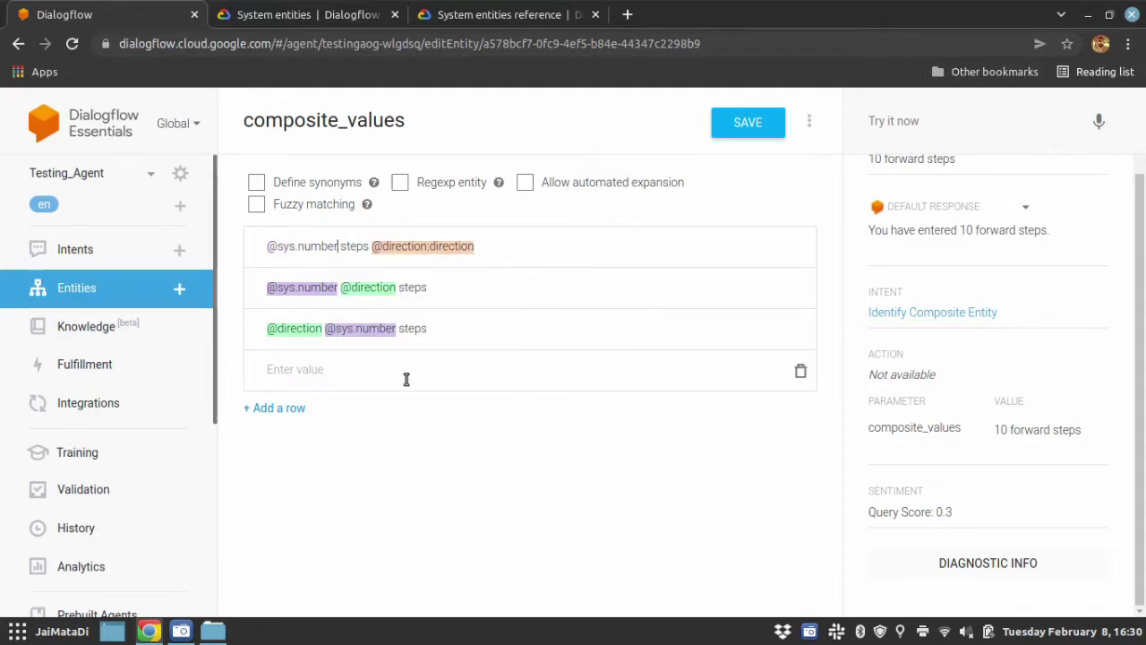
type(":steps")
key("Escape")
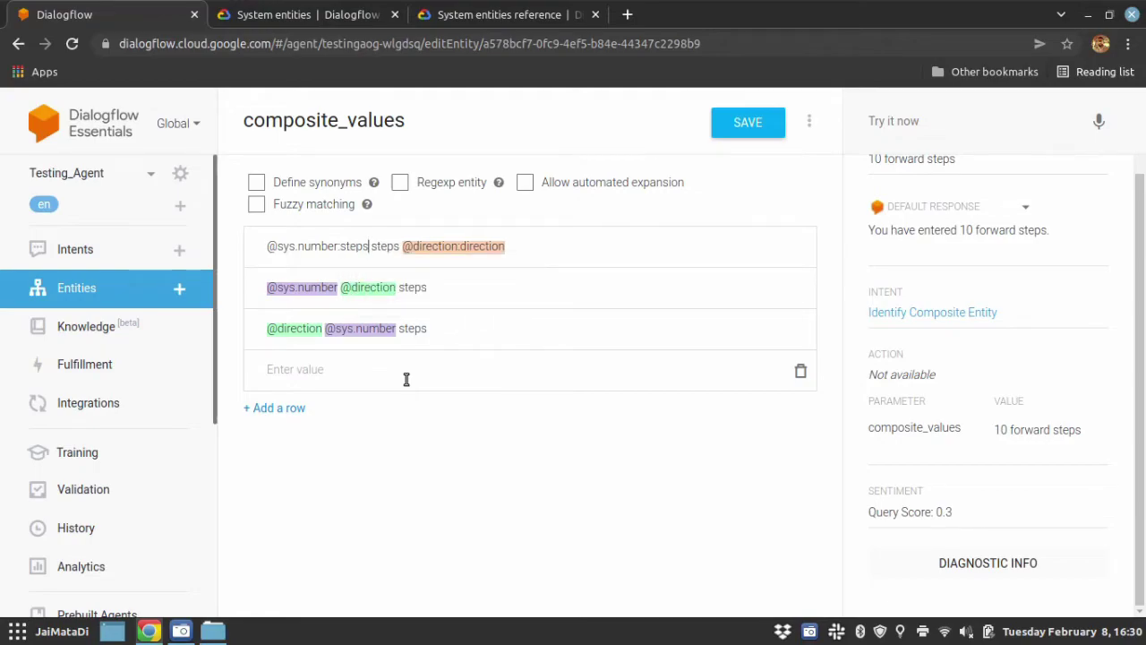
key("Tab")
key("Left")
key("Left")
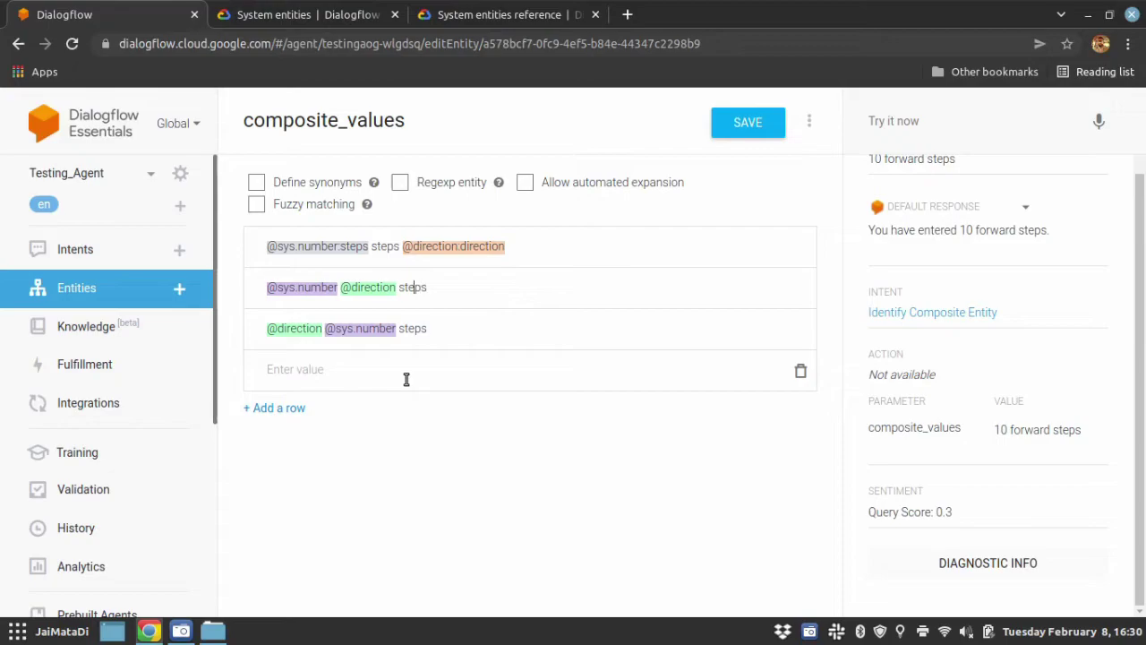
key("Left")
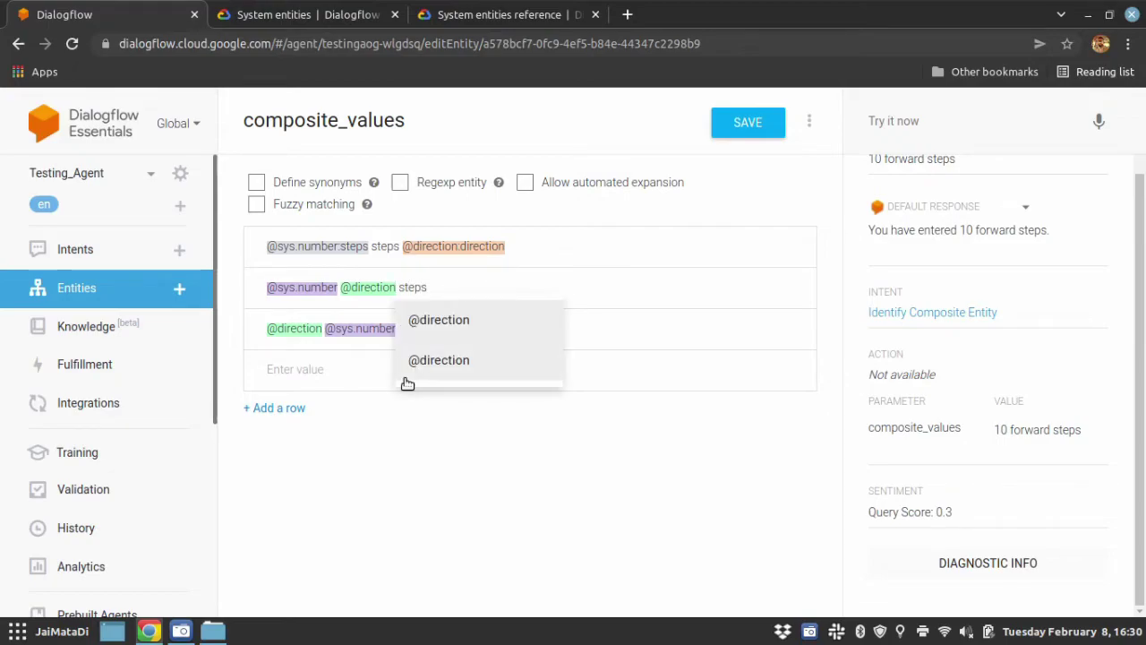
type(":")
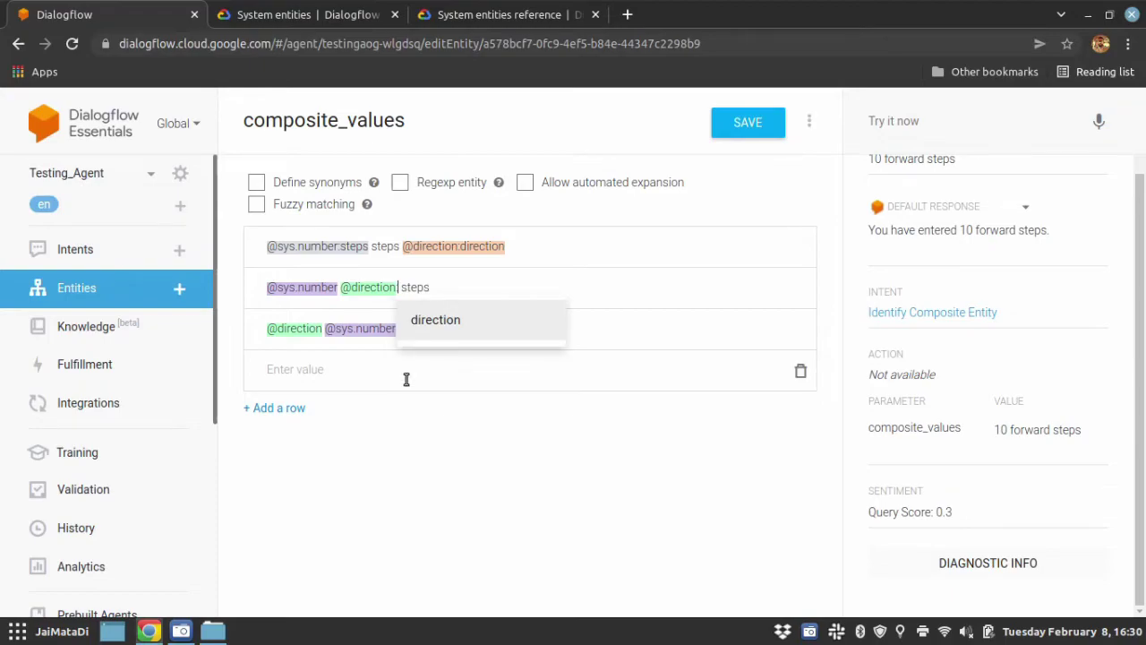
type("direction")
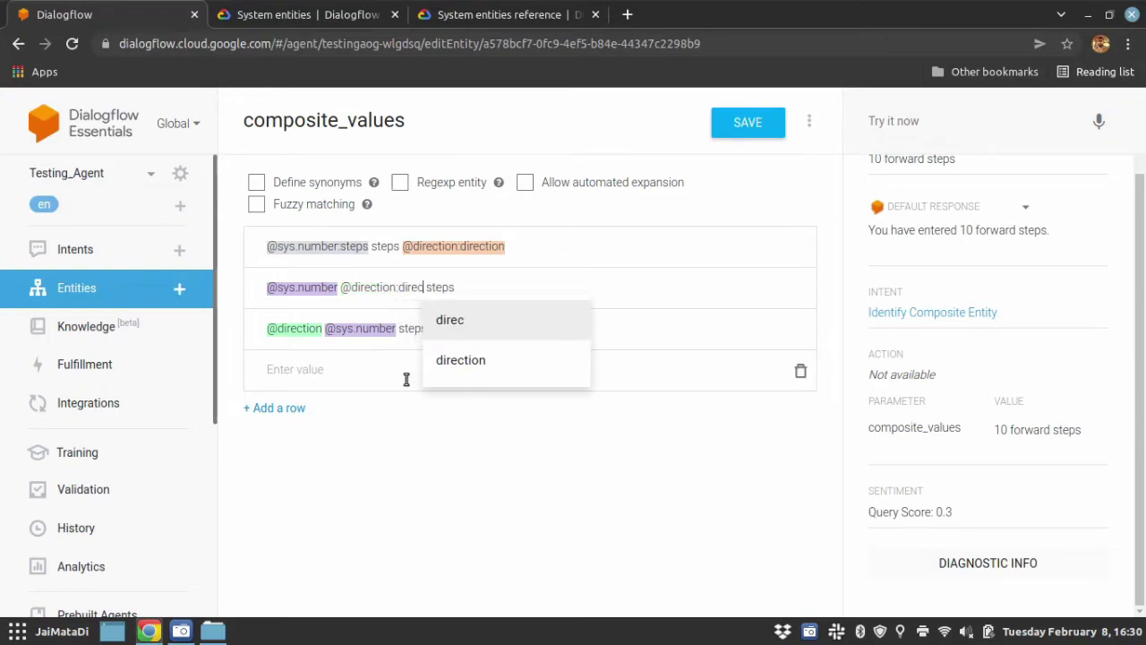
key("Left")
key("Left")
key("Left")
key("Left")
key("Left")
key("Left")
key("Left")
key("Left")
key("Left")
key("Left")
key("Left")
key("Left")
key("Left")
key("Left")
key("Left")
key("Left")
key("Left")
key("Left")
key("Left")
key("Left")
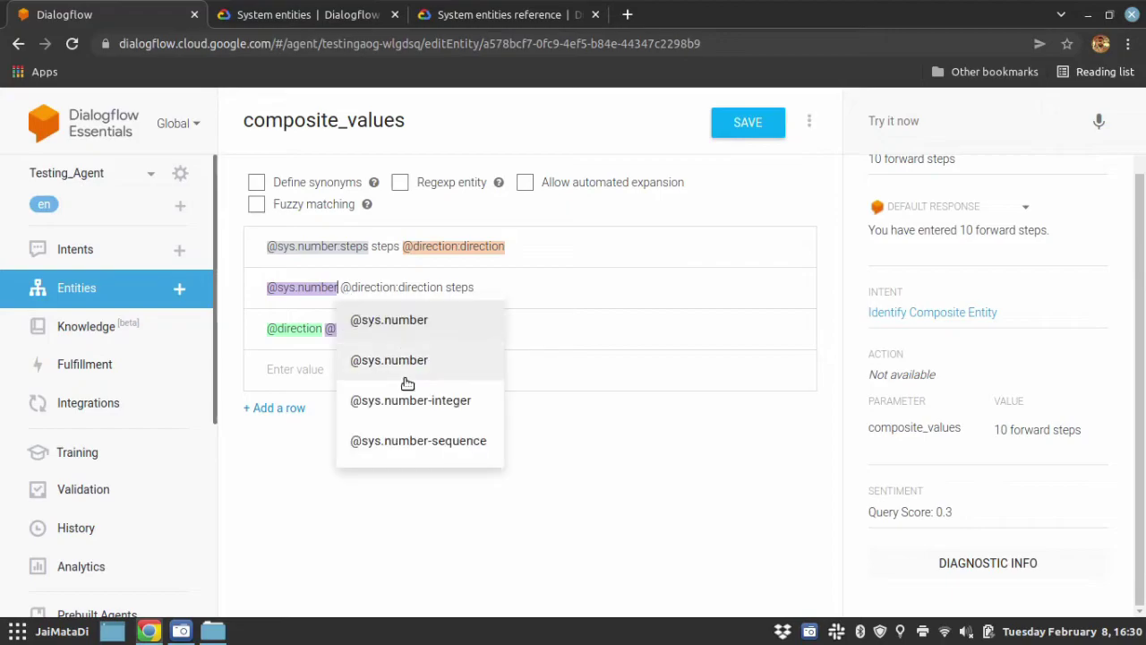
type(":ste")
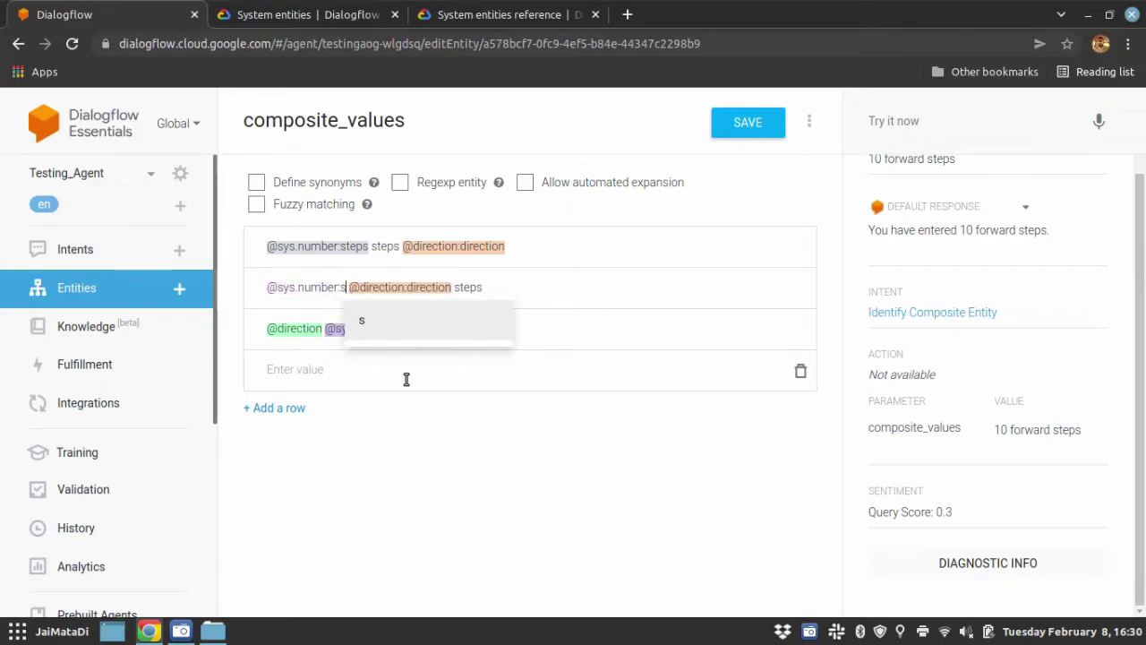
type("ps")
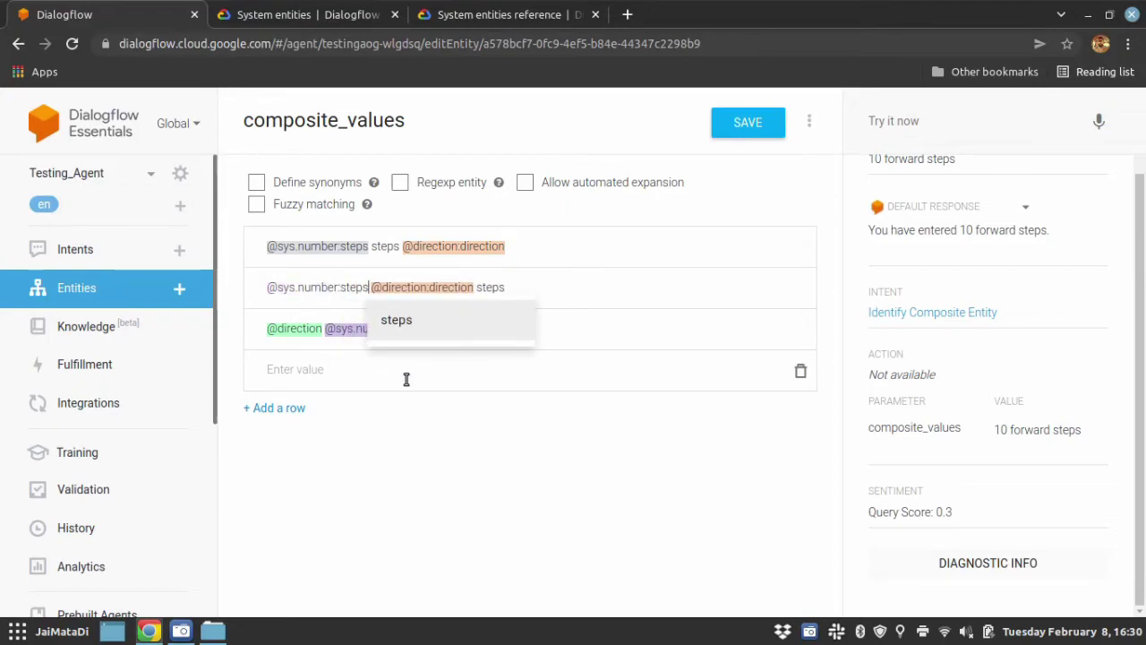
key("Return")
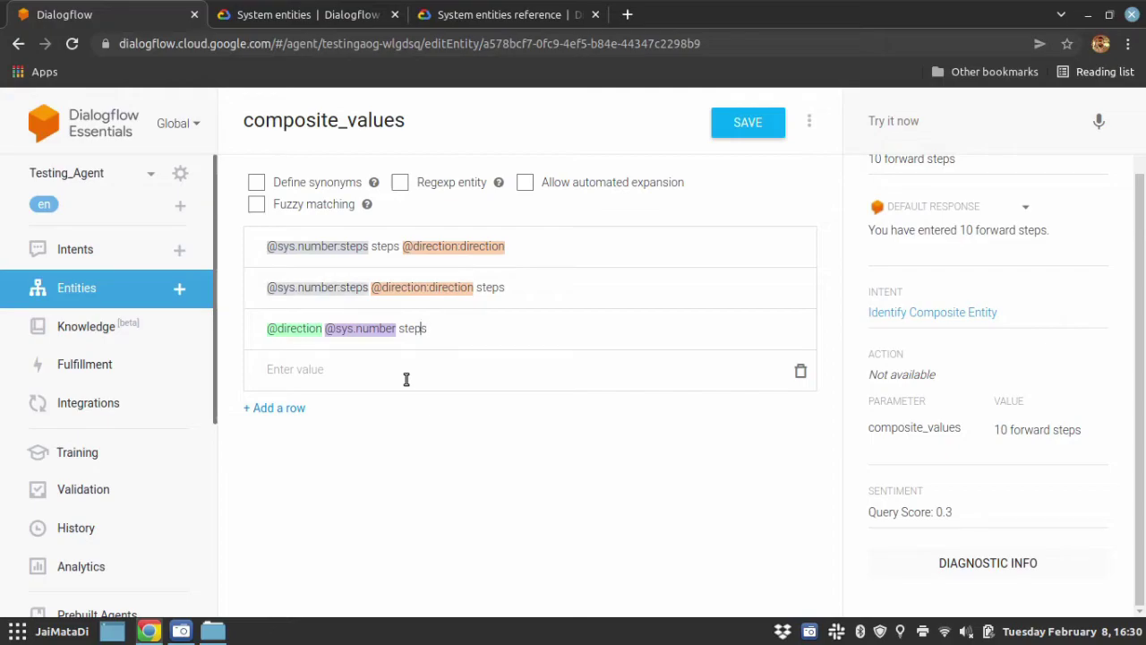
key("Left")
key("Left")
key("Left")
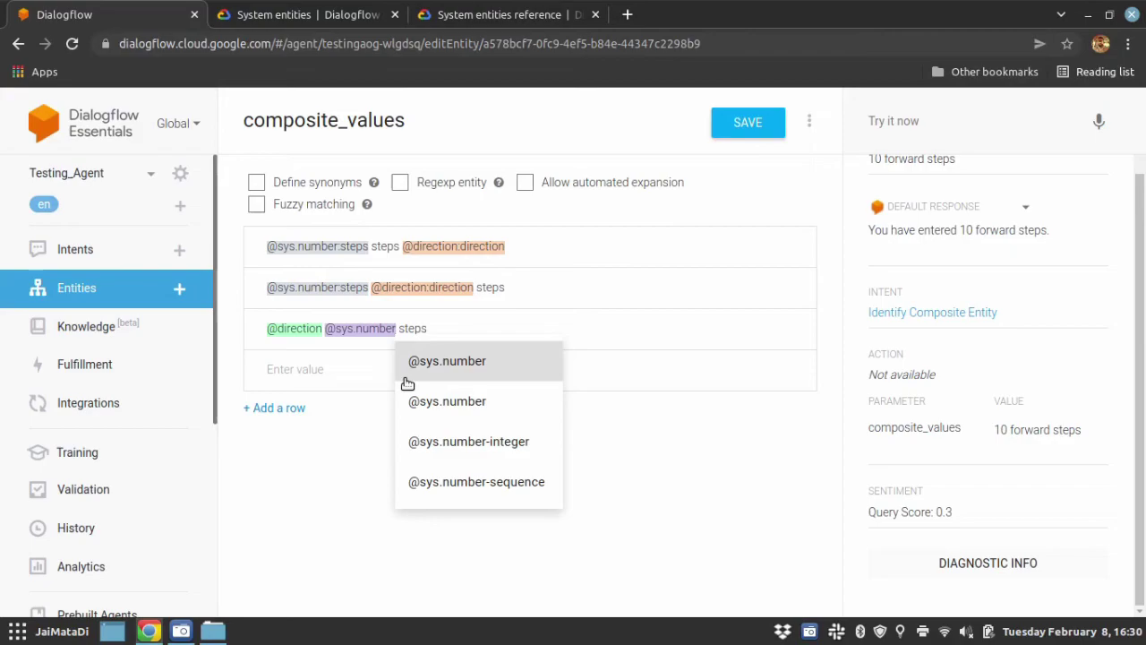
type(":")
type("directions")
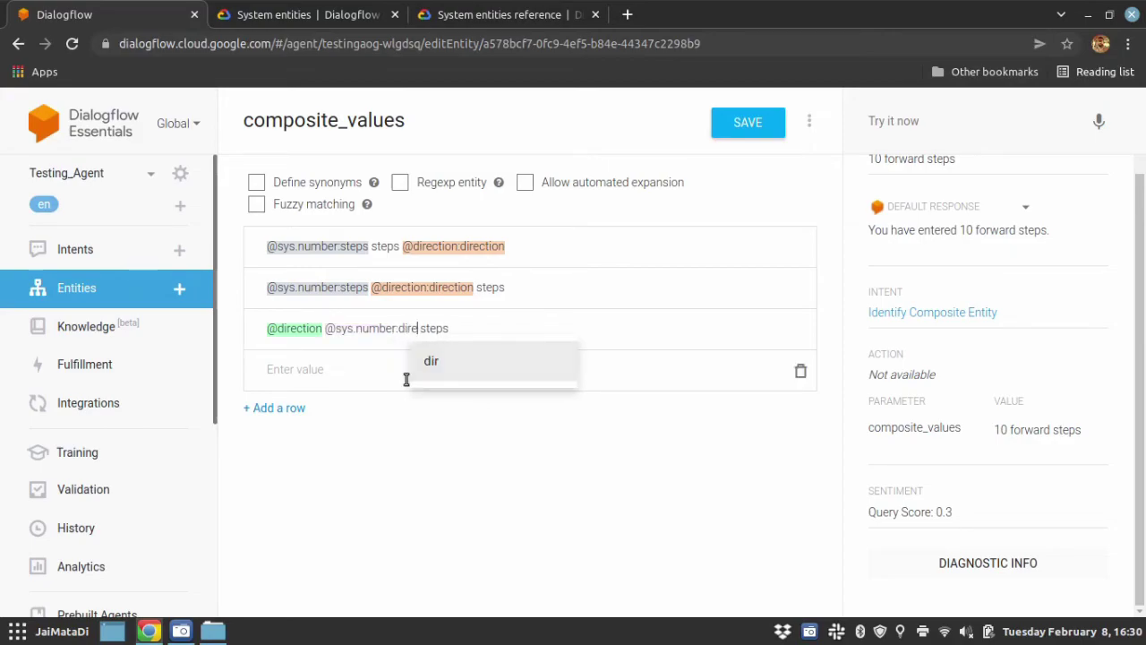
key("BackSpace")
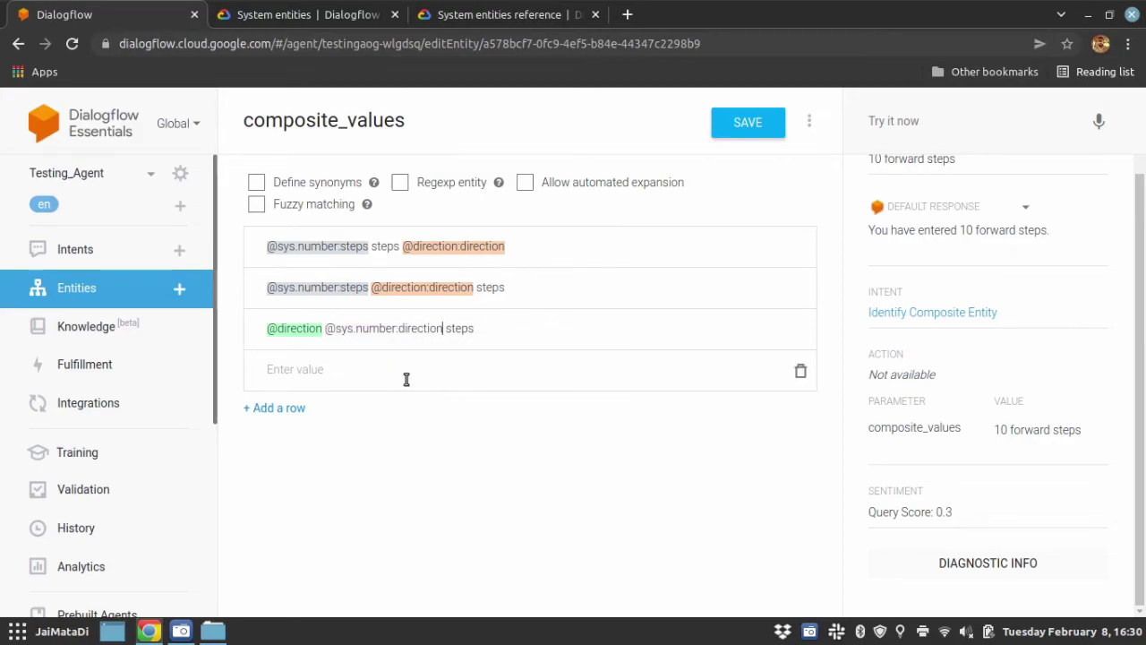
key("ctrl+Left")
key("ctrl+Left")
key("Right")
key("Right")
key("Right")
key("Right")
key("Right")
key("Right")
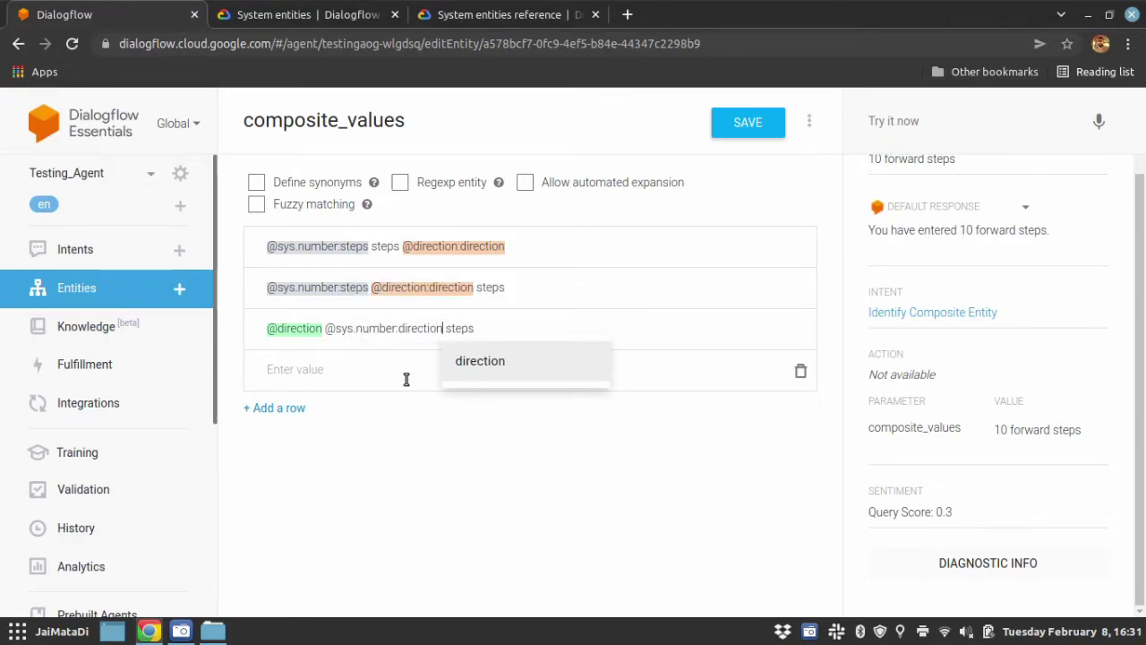
key("BackSpace")
key("BackSpace")
key("BackSpace")
key("BackSpace")
key("BackSpace")
key("BackSpace")
key("BackSpace")
key("BackSpace")
key("BackSpace")
key("BackSpace")
type(":steo")
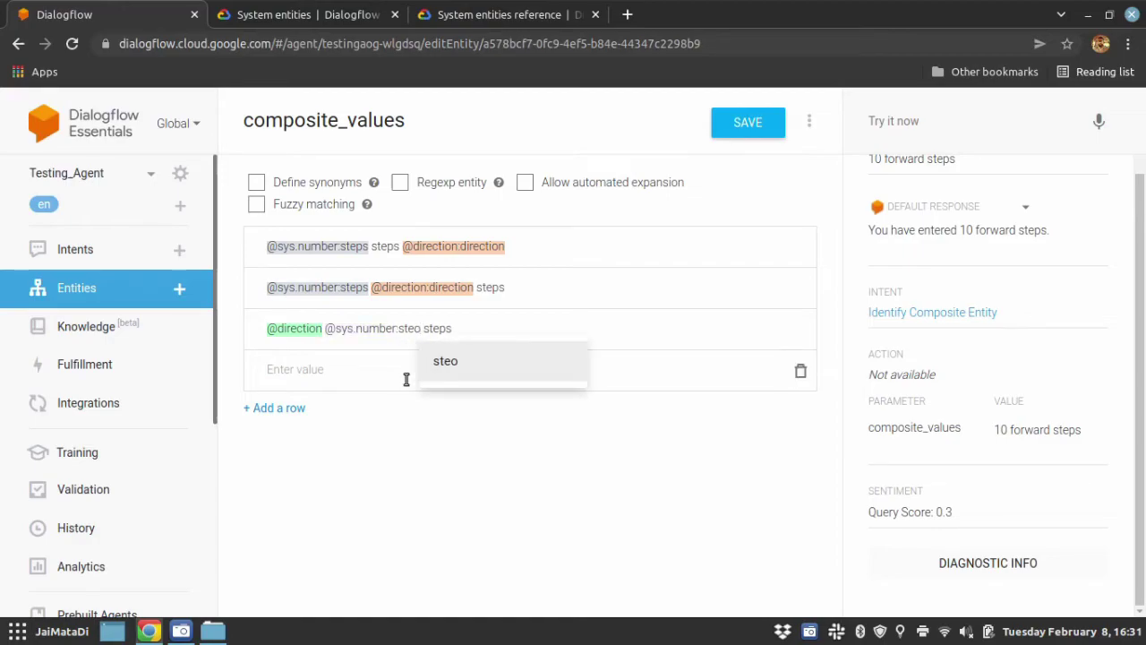
key("BackSpace")
type("ps")
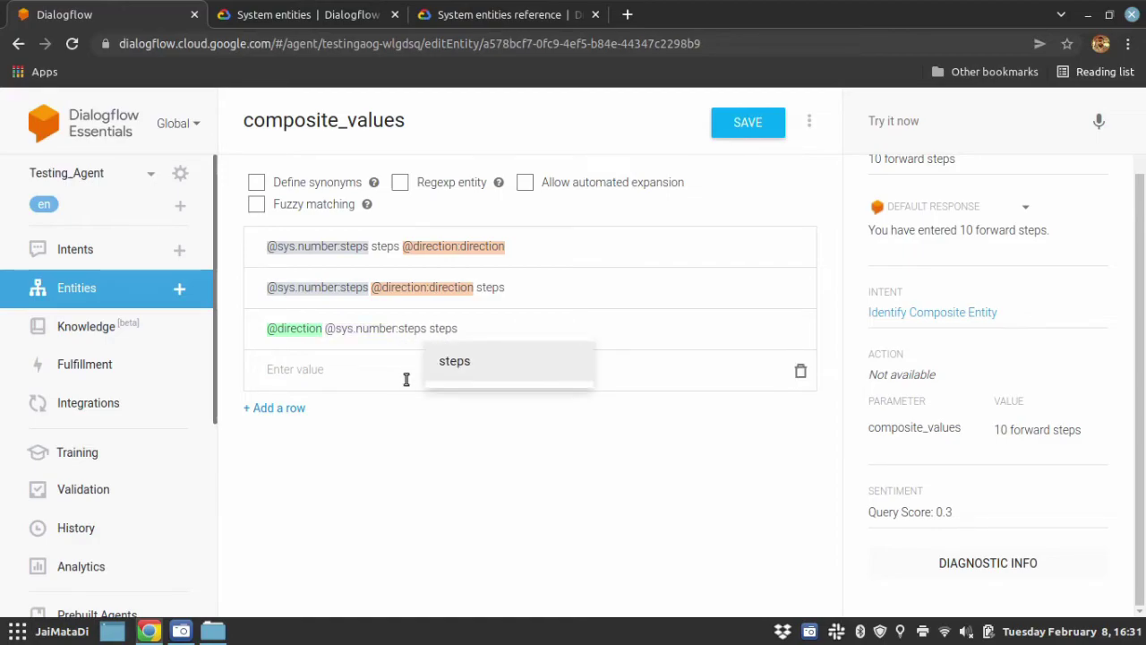
key("Left")
key("Left")
key("Left")
key("Left")
key("Left")
key("Left")
key("Left")
key("Left")
key("Left")
key("Left")
key("Left")
key("Left")
key("Left")
key("Left")
key("Left")
key("Left")
key("Left")
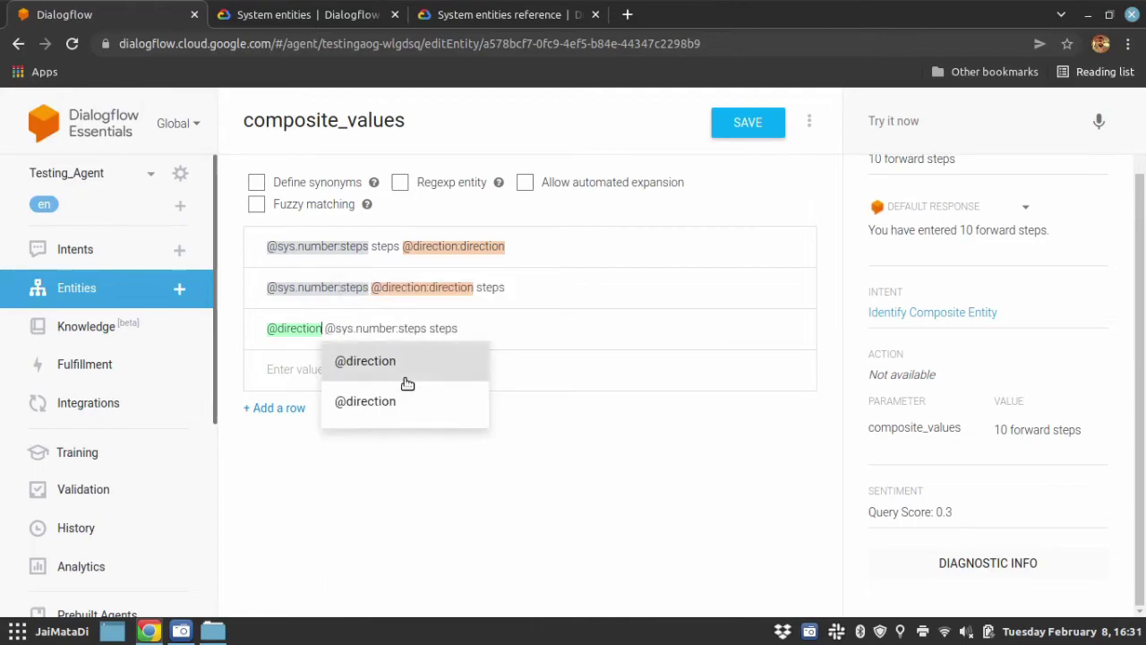
type(":direction")
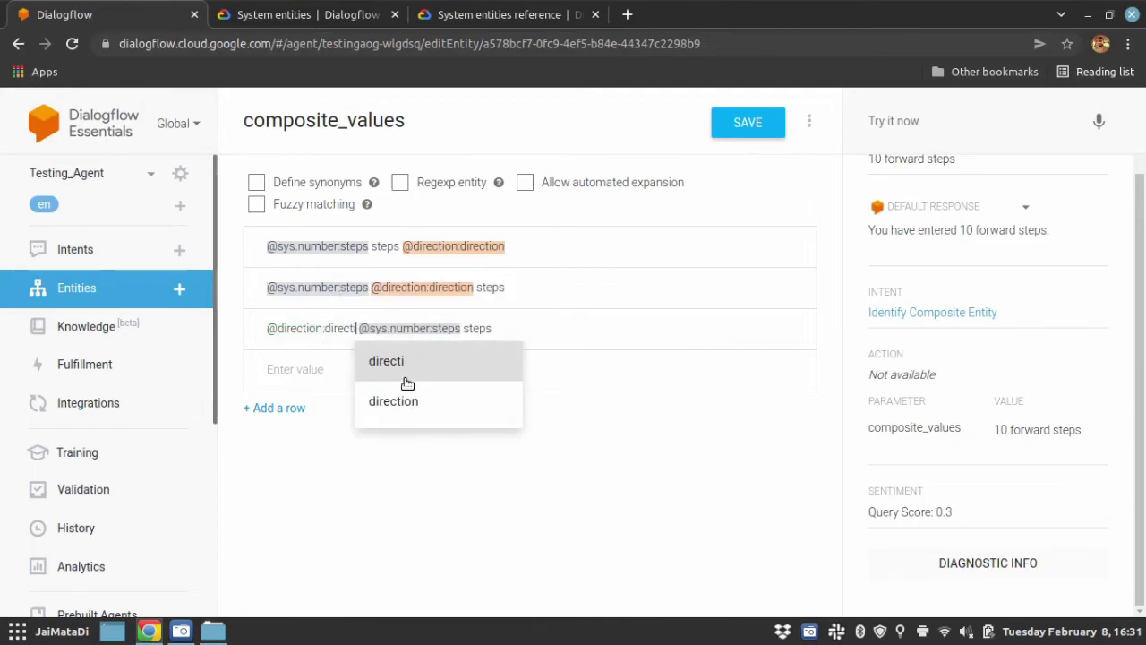
left_click(407, 383)
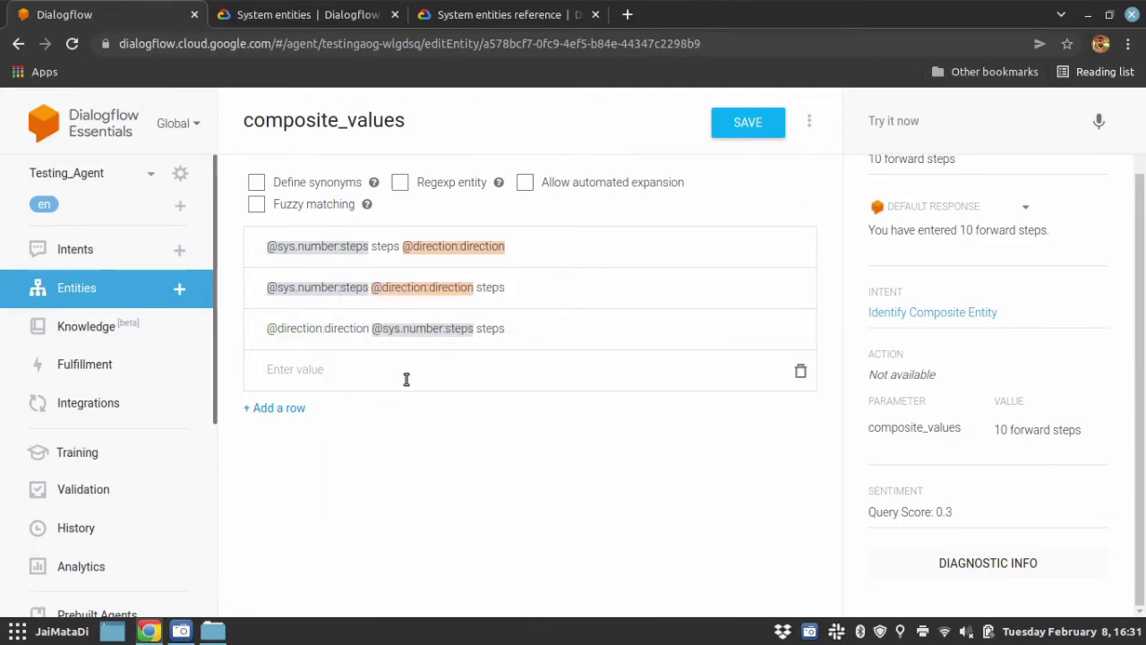
- Save the composite_values entity with its aliased entries
left_click(537, 283)
left_click(744, 125)
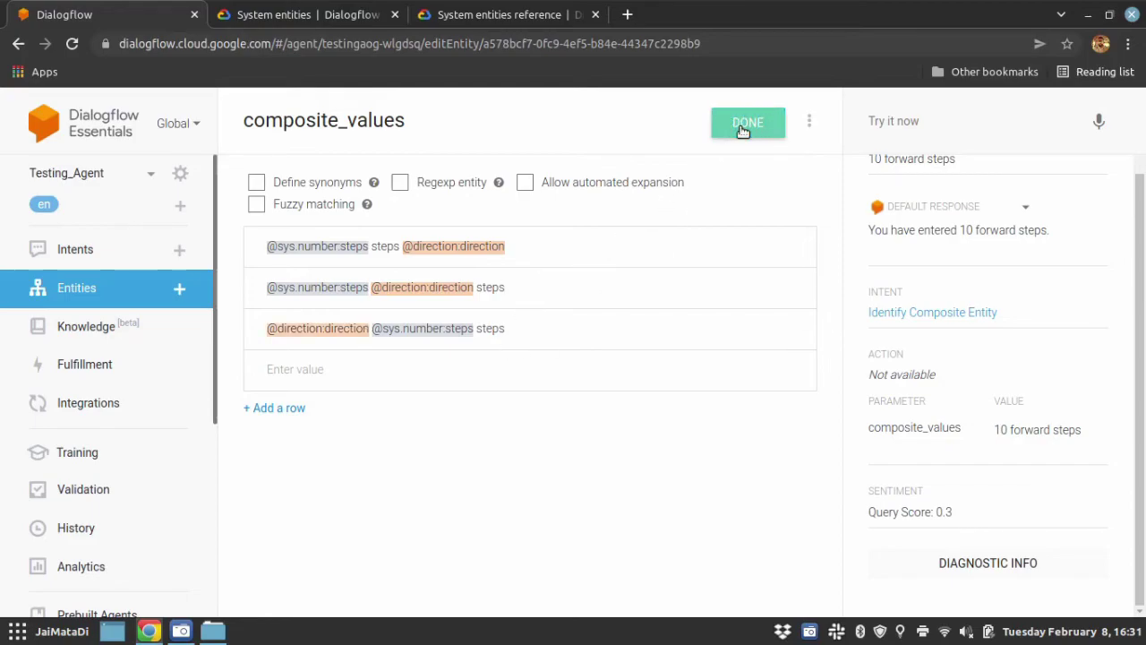
left_click(744, 127)
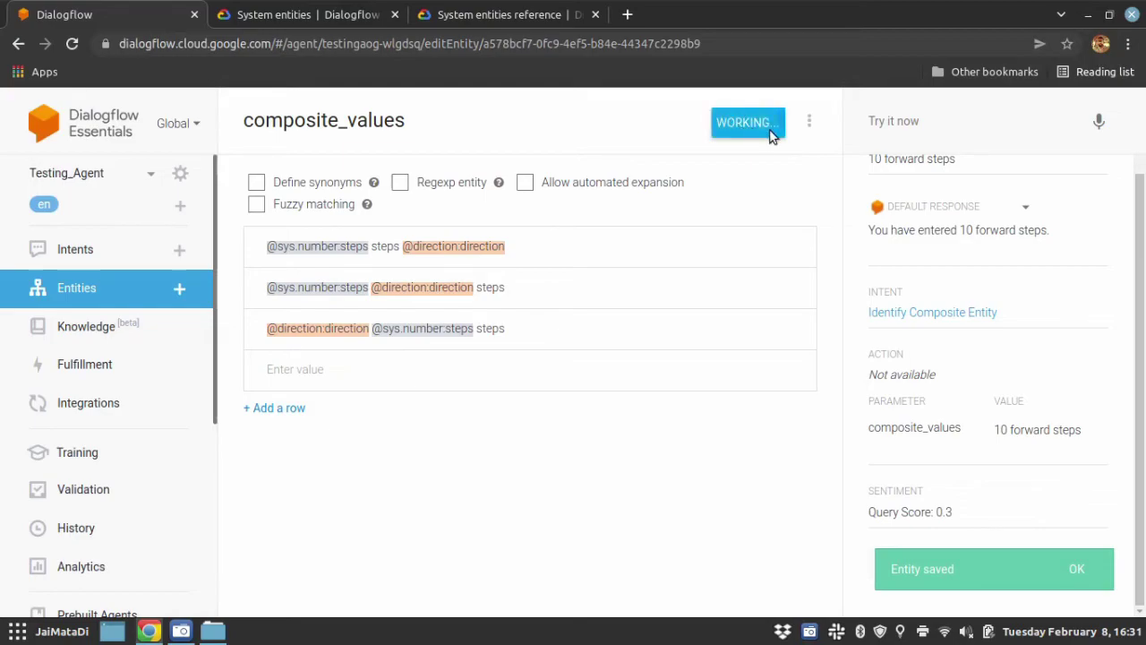
- Return to the list of intents and repeat the agent test with "10 forward steps"
left_click(921, 123)
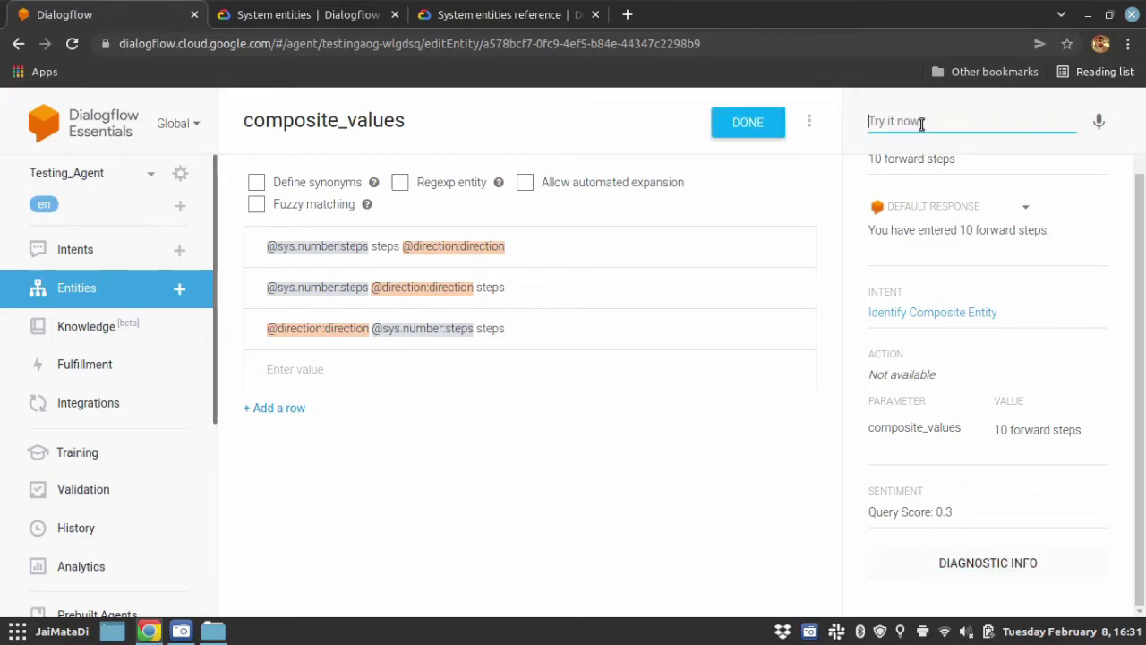
left_click(97, 248)
left_click(921, 119)
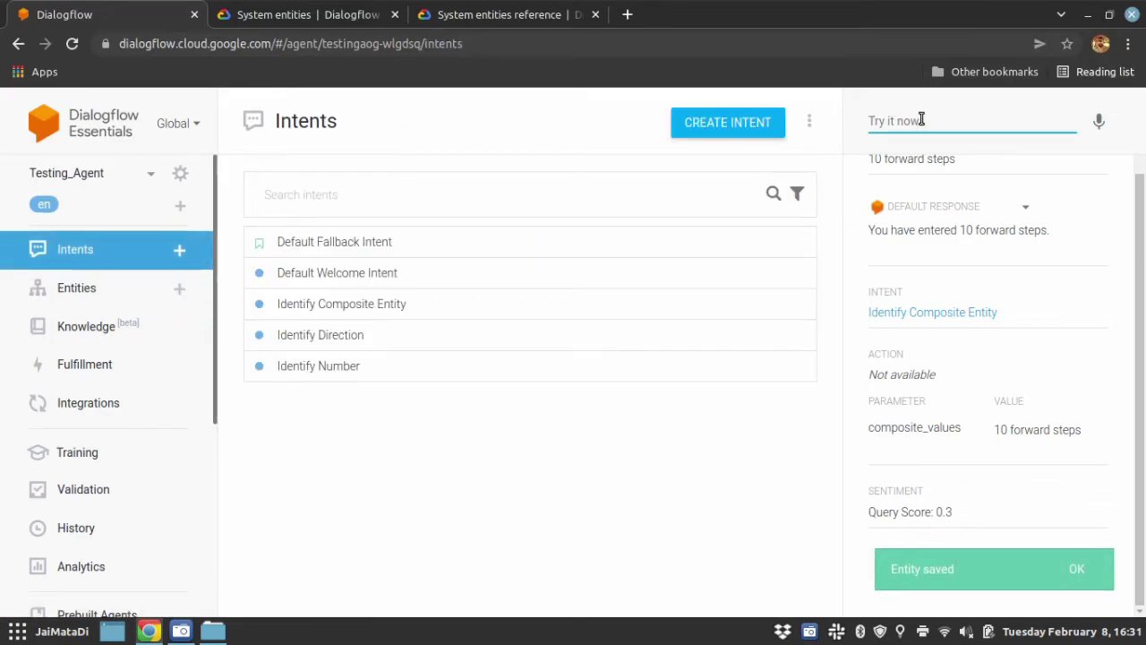
type("10")
key("Down")
key("Return")
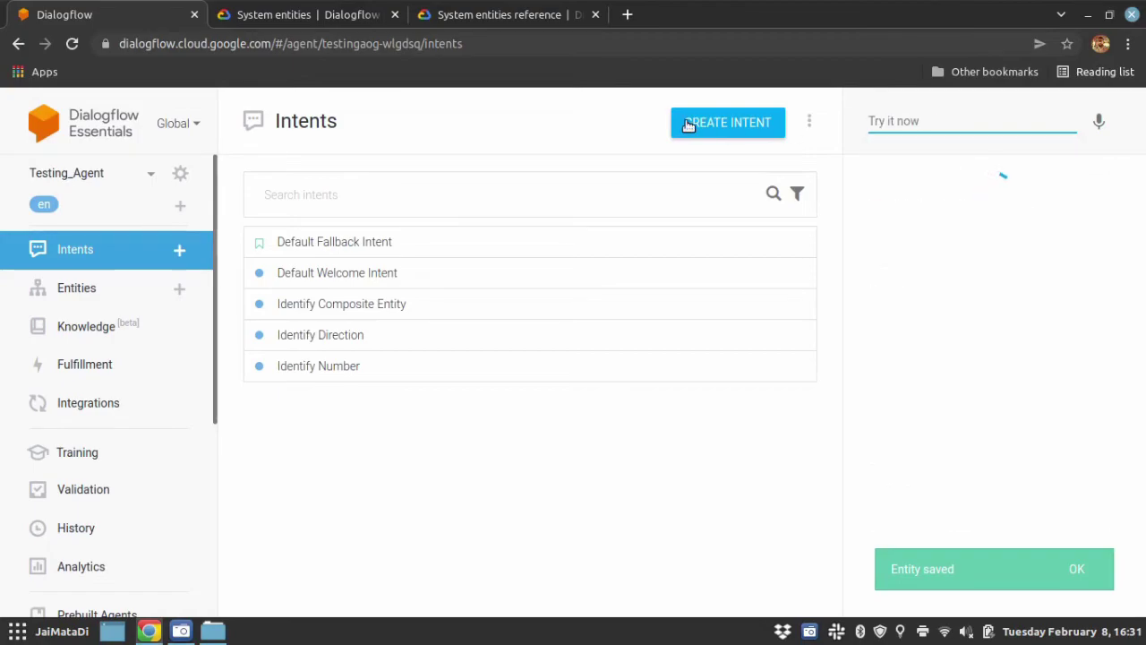
- Examine the steps and direction fields within the composite_values parameter value of the test result
scroll(1047, 356, "down", 1)
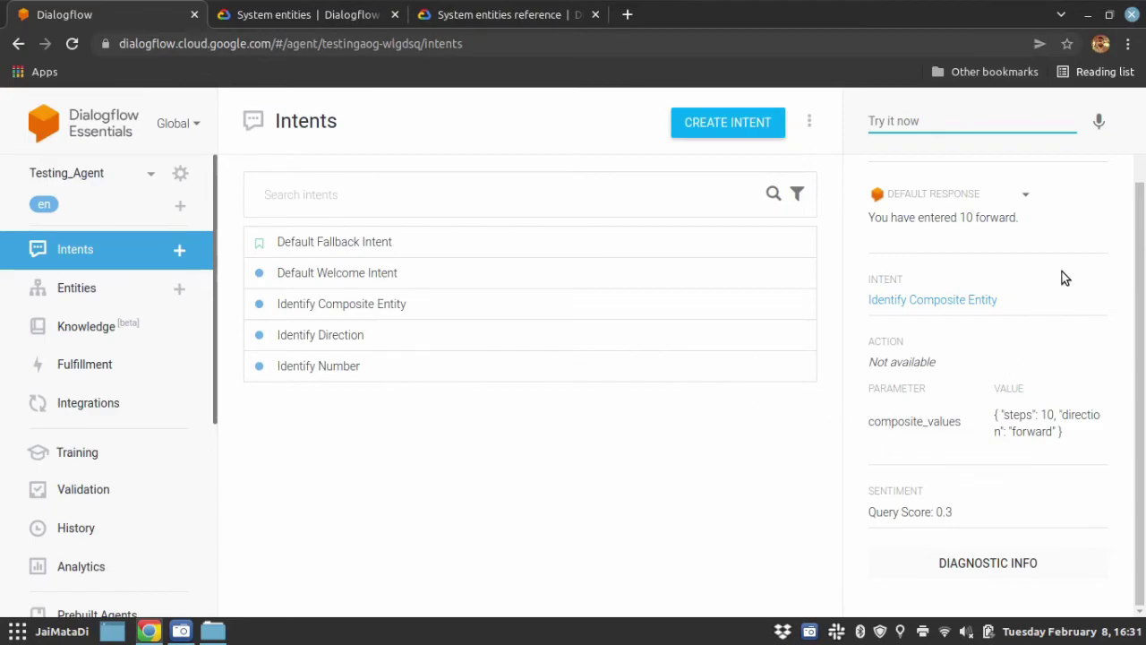
left_click_drag(1004, 414, 1029, 427)
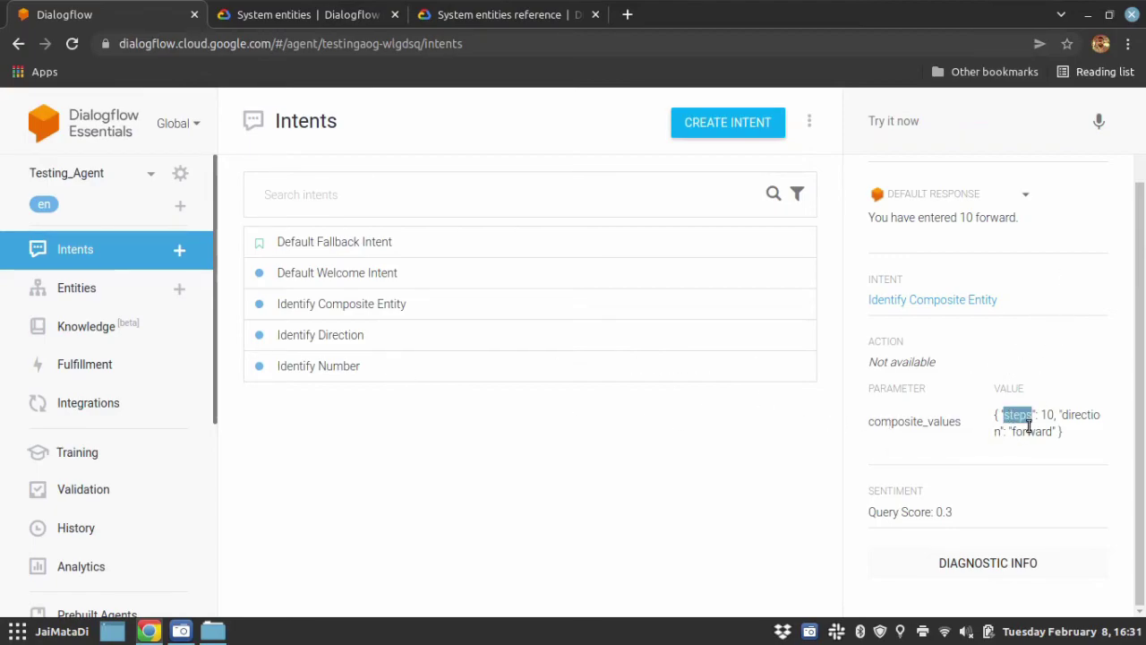
double_click(1032, 433)
left_click_drag(993, 413, 1054, 442)
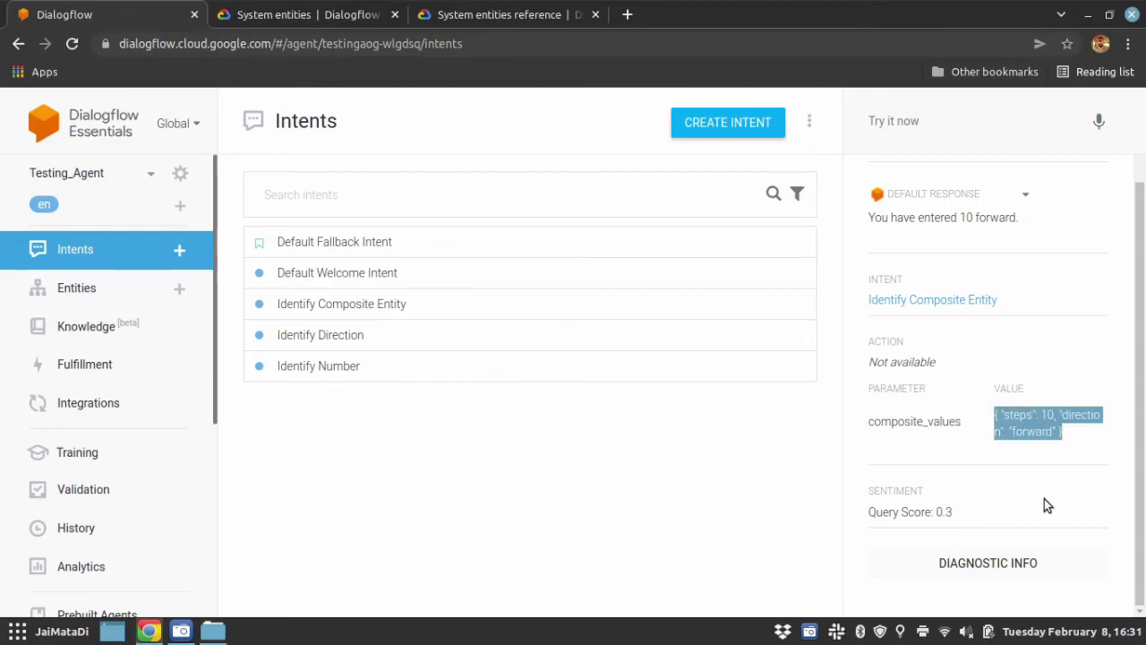
double_click(1014, 414)
double_click(1028, 432)
left_click(1019, 417)
double_click(1017, 415)
left_click(1026, 429)
double_click(1026, 432)
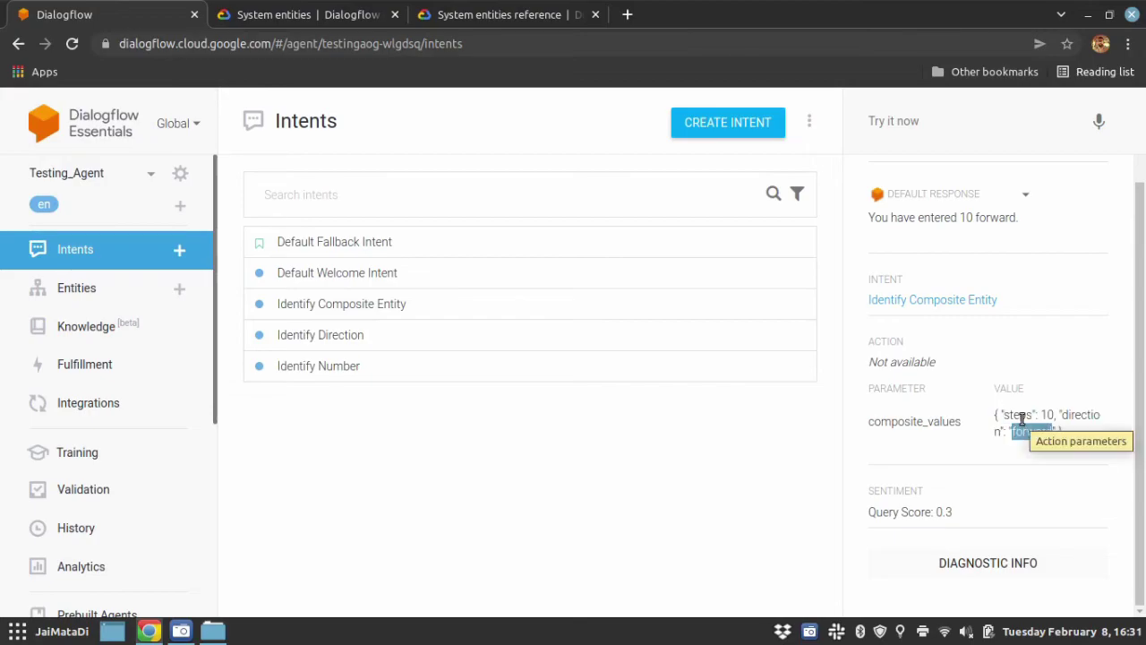